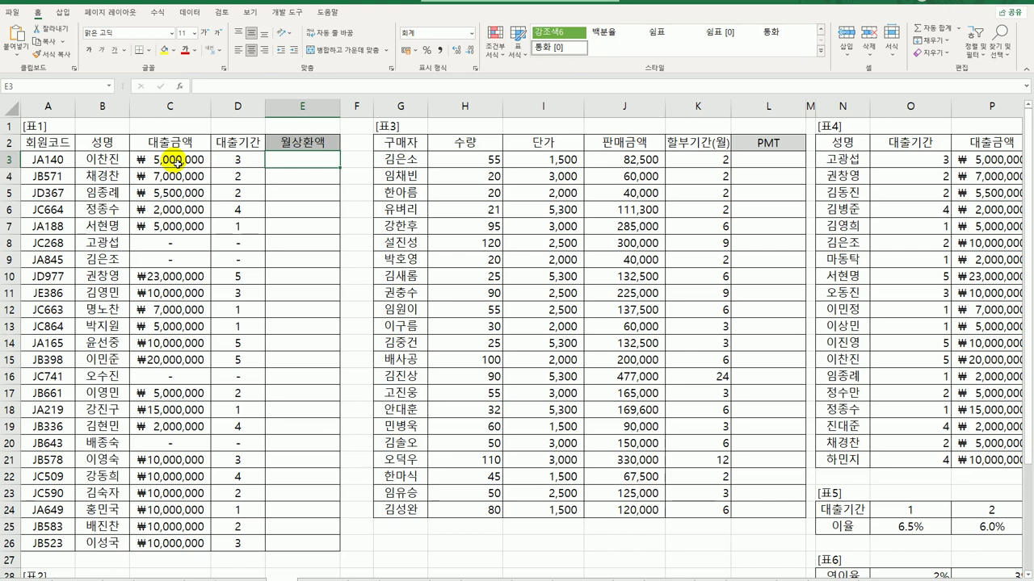
# - Examine the member codes and loan periods in [표1] against the codes and interest rates in [표2]
pyautogui.click(48, 160)
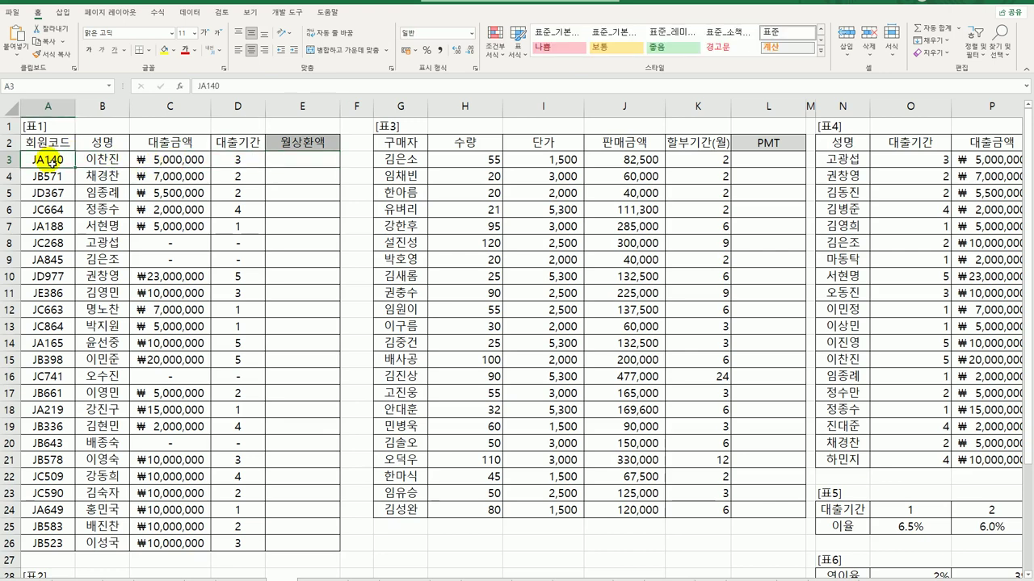
pyautogui.click(241, 162)
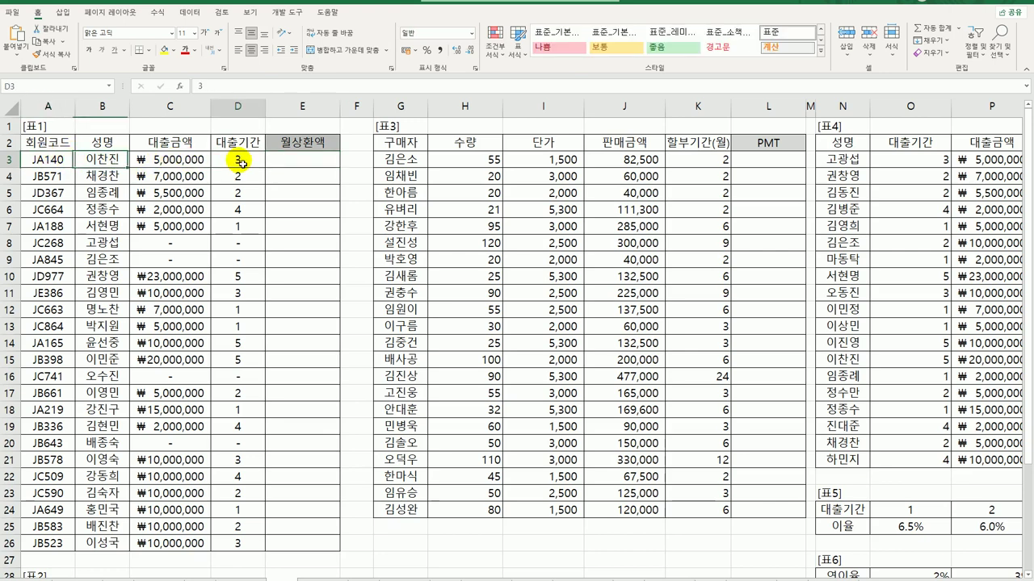
pyautogui.scroll(-3, 212, 346)
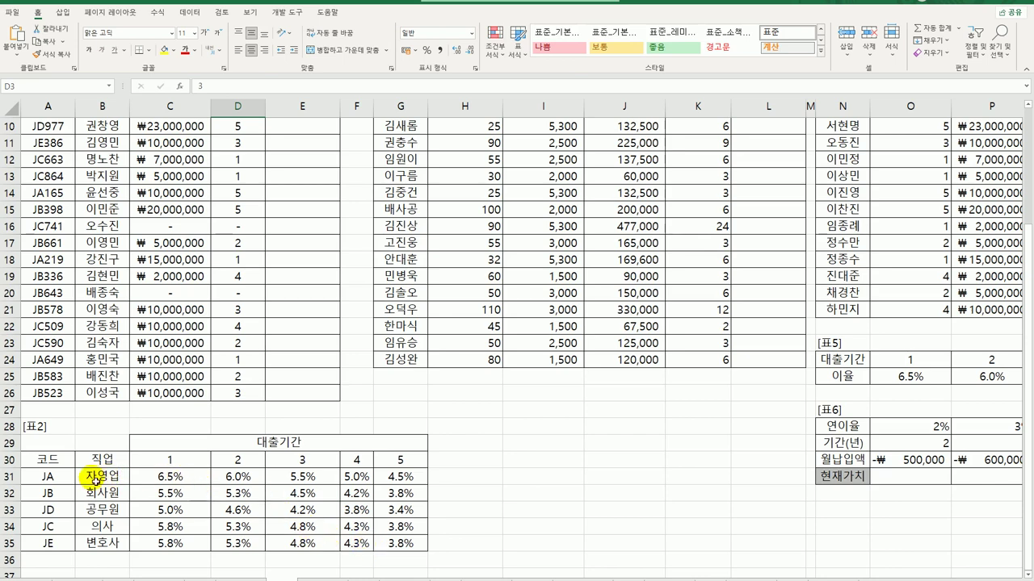
pyautogui.moveTo(49, 477); pyautogui.dragTo(59, 545)
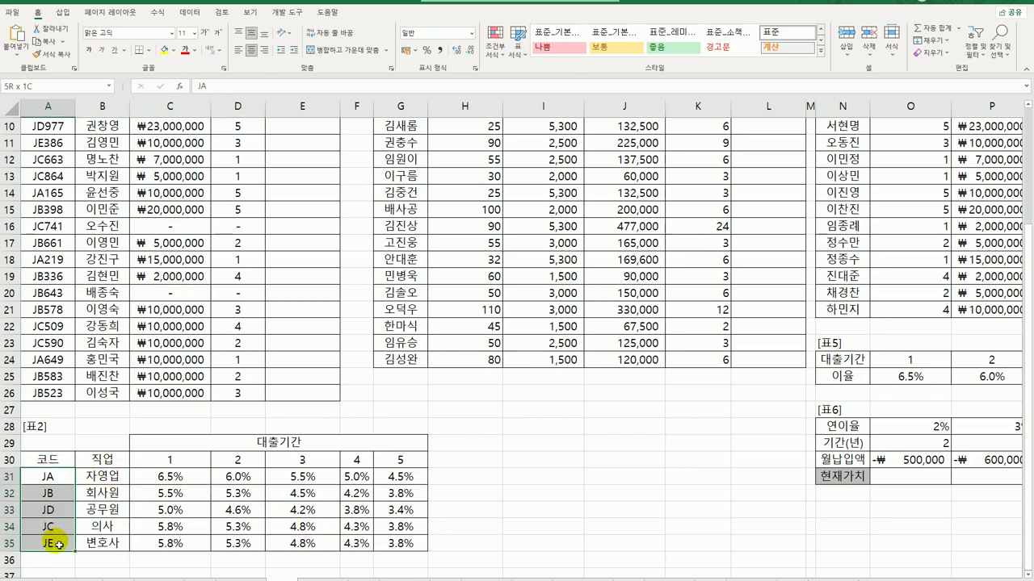
pyautogui.scroll(3, 73, 367)
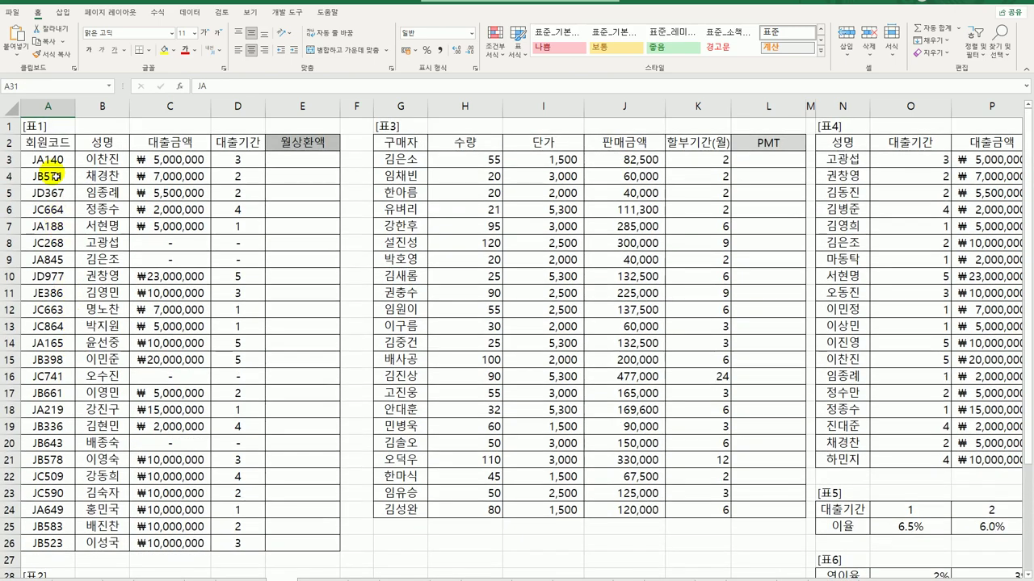
pyautogui.moveTo(50, 161); pyautogui.dragTo(49, 551)
pyautogui.scroll(-3, 72, 517)
pyautogui.click(48, 478)
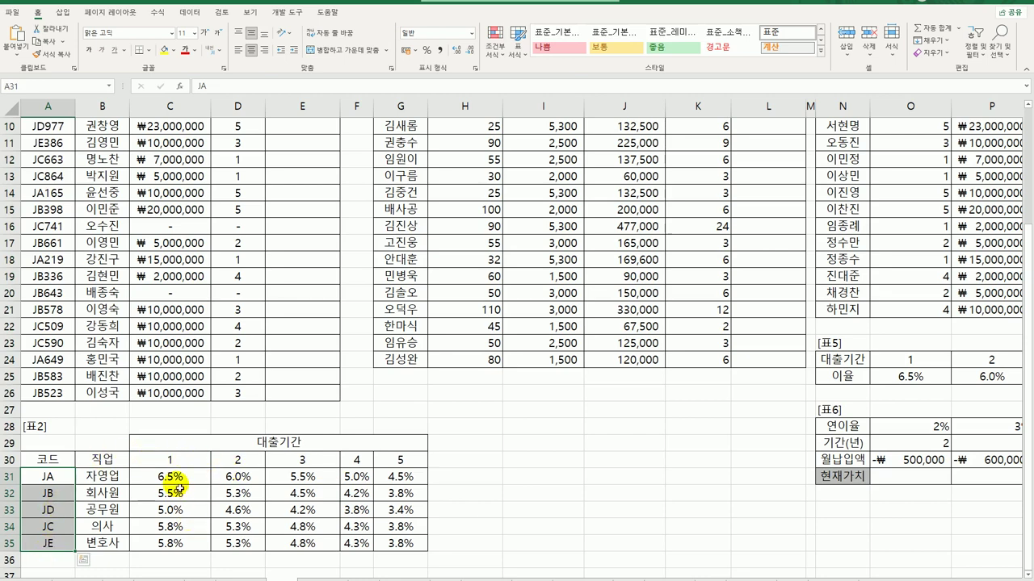
pyautogui.moveTo(169, 476); pyautogui.dragTo(402, 553)
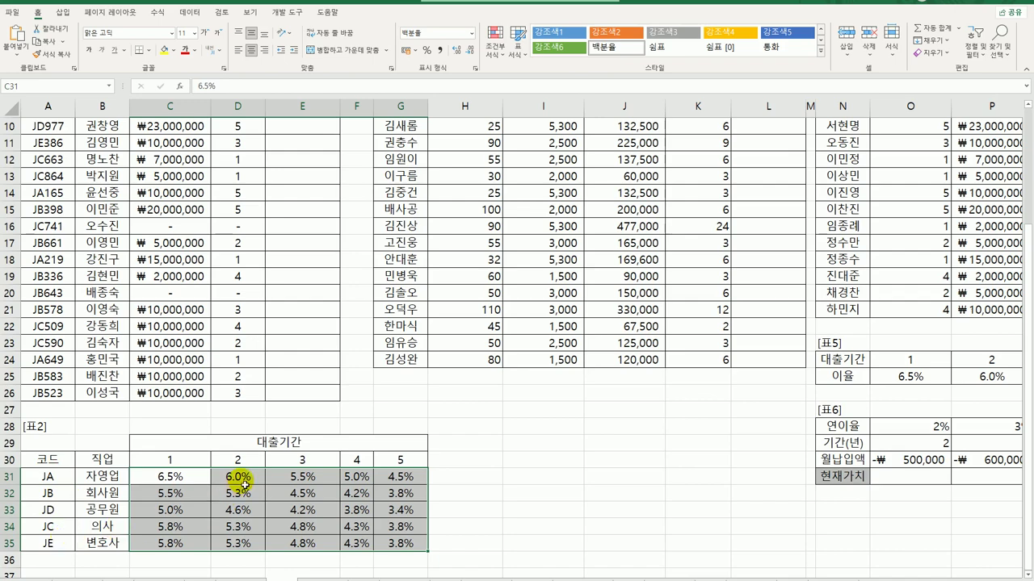
# - Enter =LEFT(A3,2) in cell E3 to extract the member code prefix, and fill it down to E26
pyautogui.scroll(3, 241, 481)
pyautogui.click(307, 161)
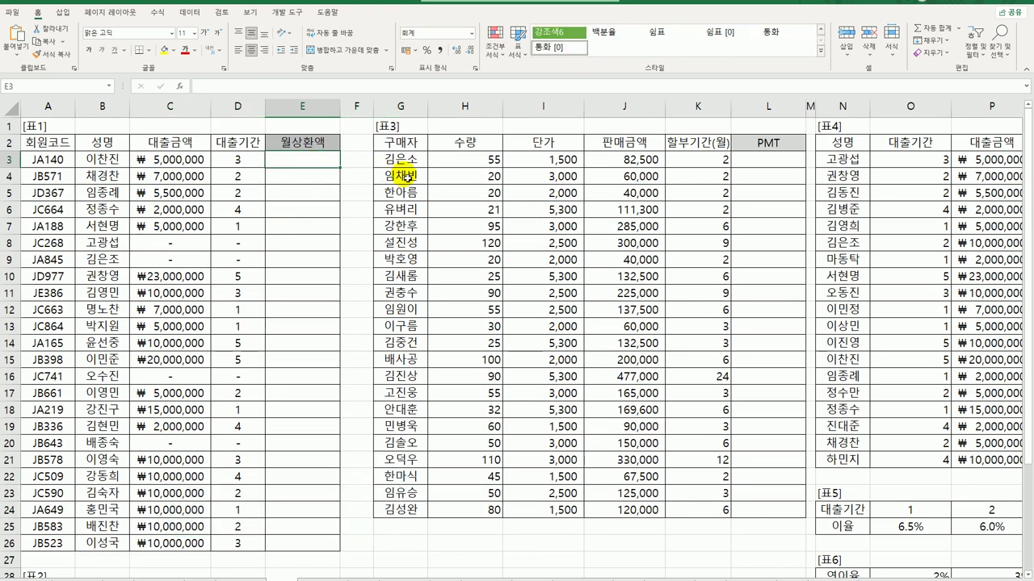
pyautogui.write('=')
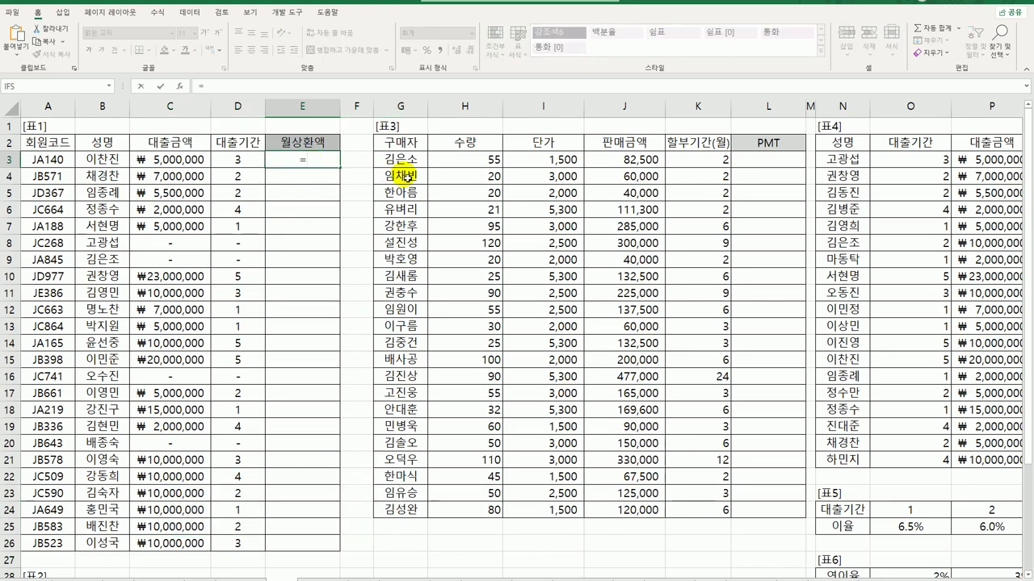
pyautogui.write('le')
pyautogui.press('Tab')
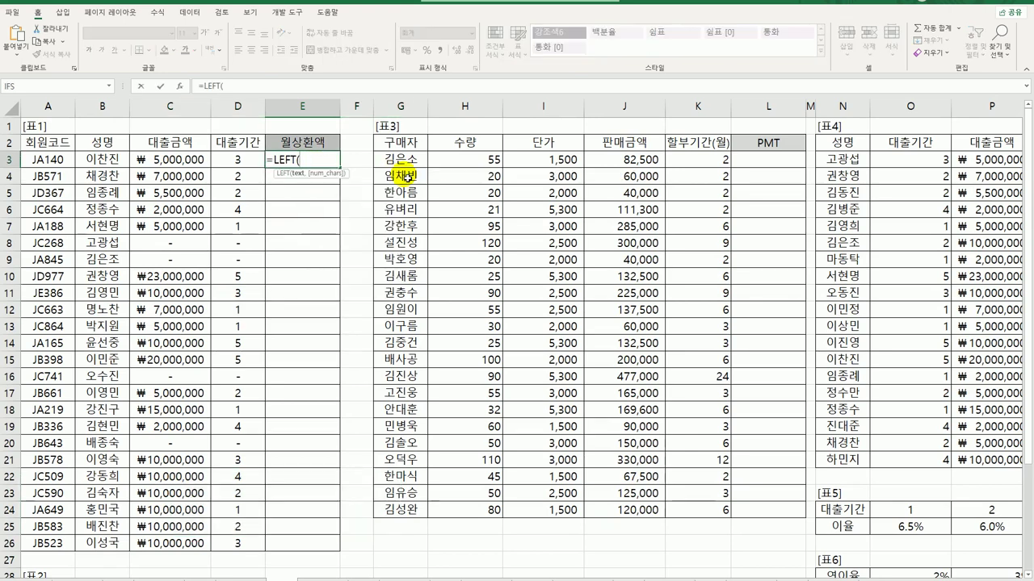
pyautogui.click(71, 159)
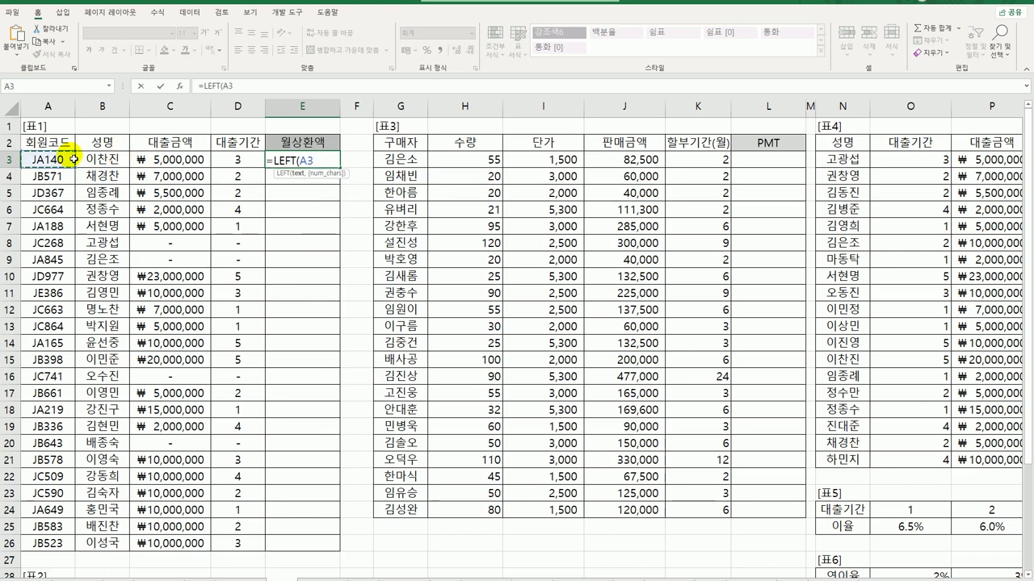
pyautogui.write(',2)')
pyautogui.press('Return')
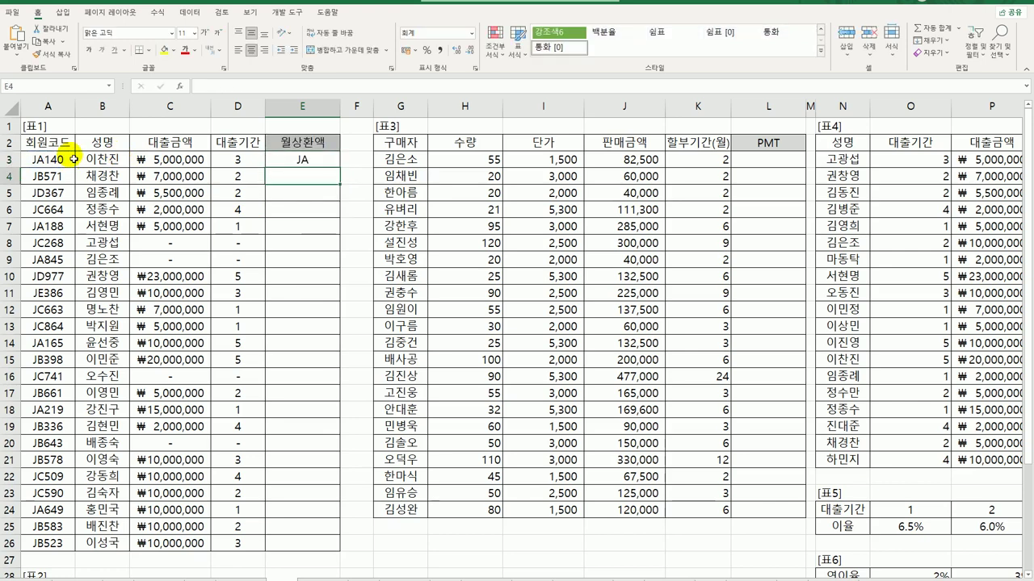
pyautogui.click(301, 159)
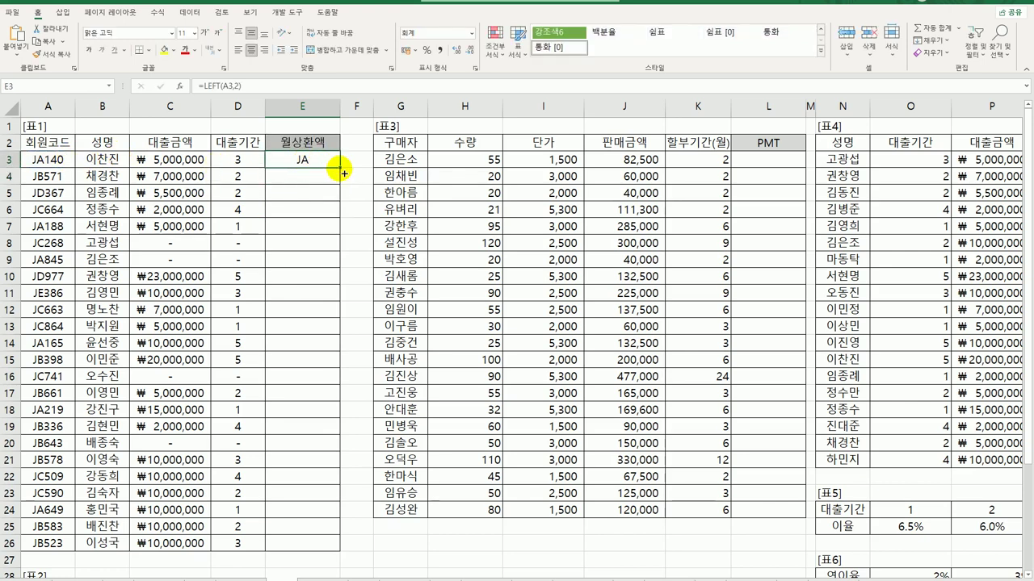
pyautogui.doubleClick(343, 172)
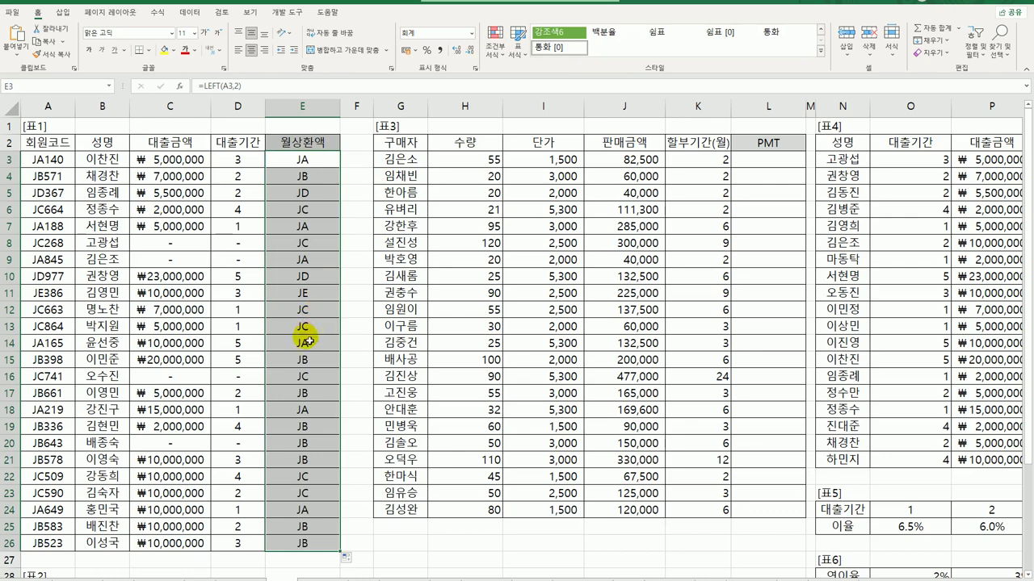
# - Compare the extracted prefixes in column E with the loan period headers and code list of [표2]
pyautogui.scroll(-3, 315, 322)
pyautogui.moveTo(188, 468); pyautogui.dragTo(392, 469)
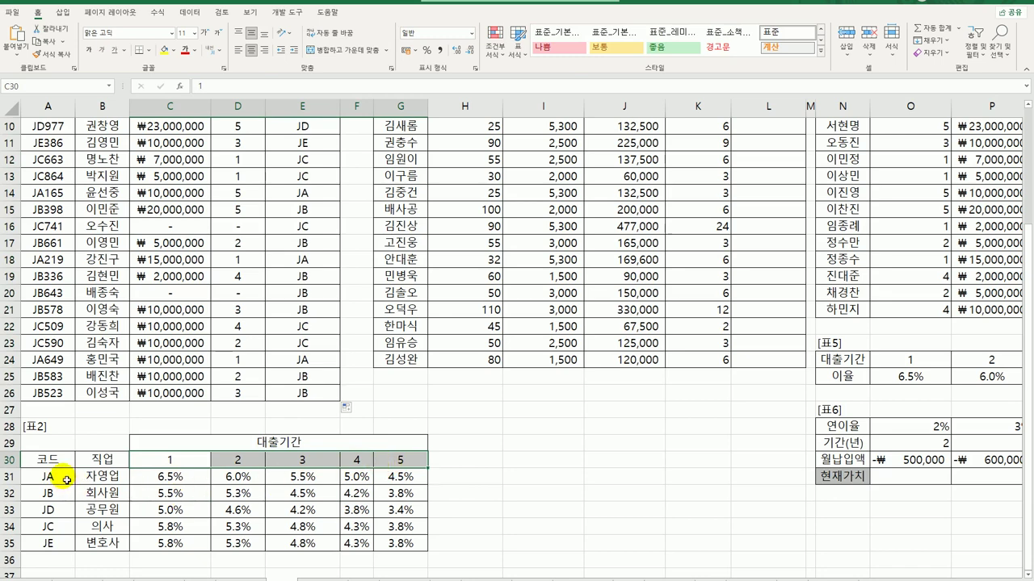
pyautogui.moveTo(66, 480); pyautogui.dragTo(62, 554)
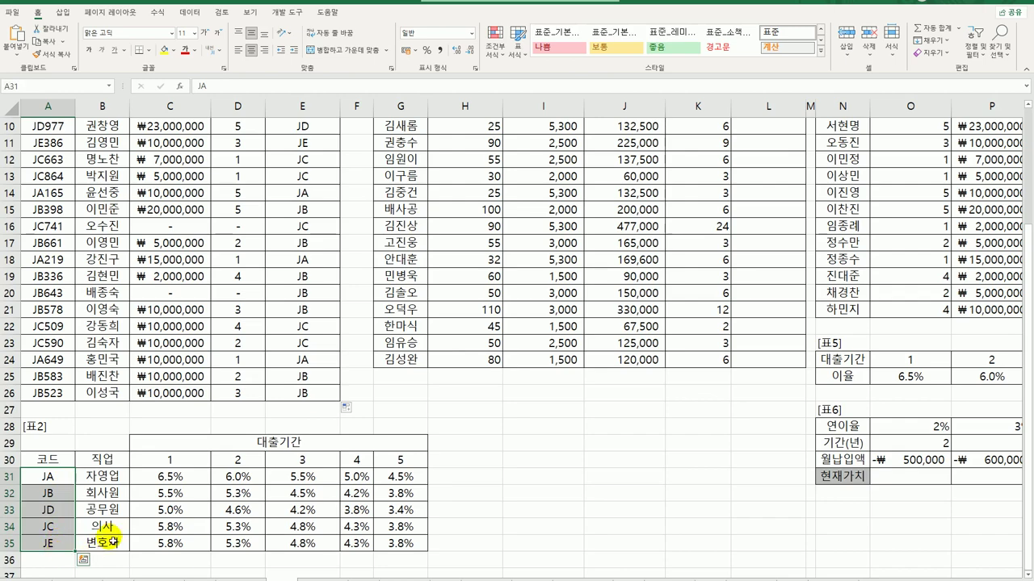
pyautogui.scroll(3, 287, 288)
pyautogui.click(305, 160)
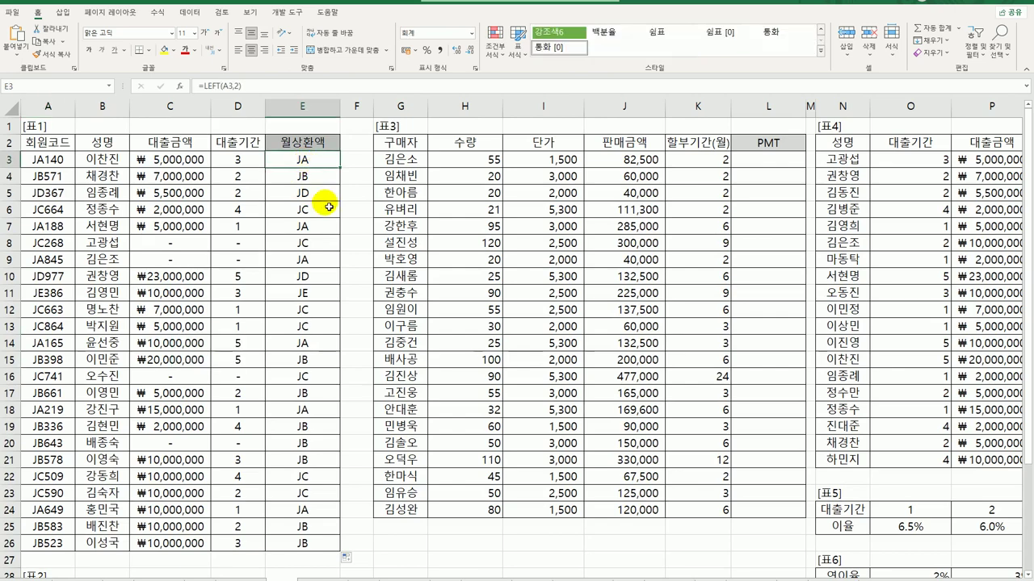
pyautogui.scroll(-6, 300, 270)
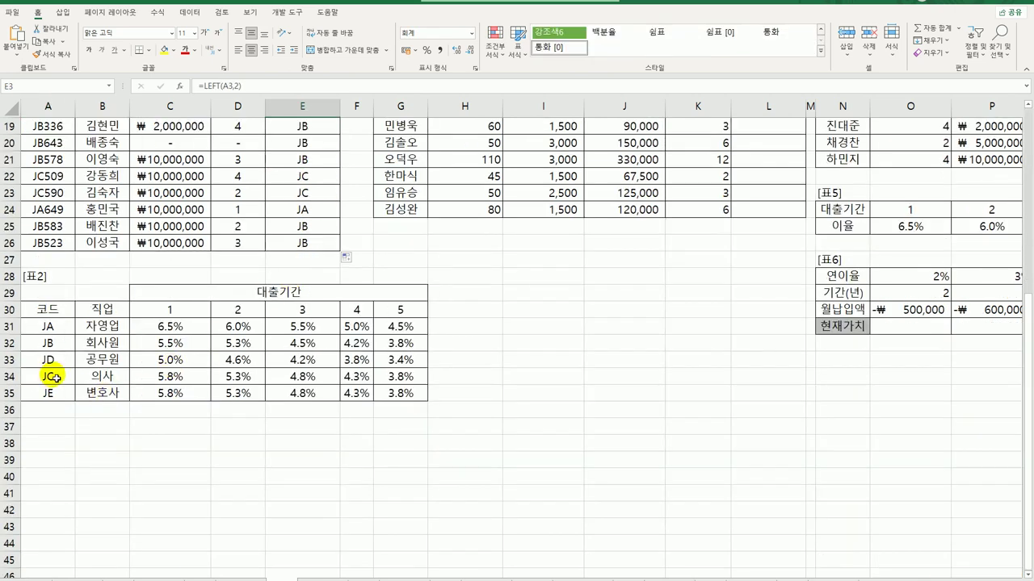
pyautogui.moveTo(54, 326); pyautogui.dragTo(61, 394)
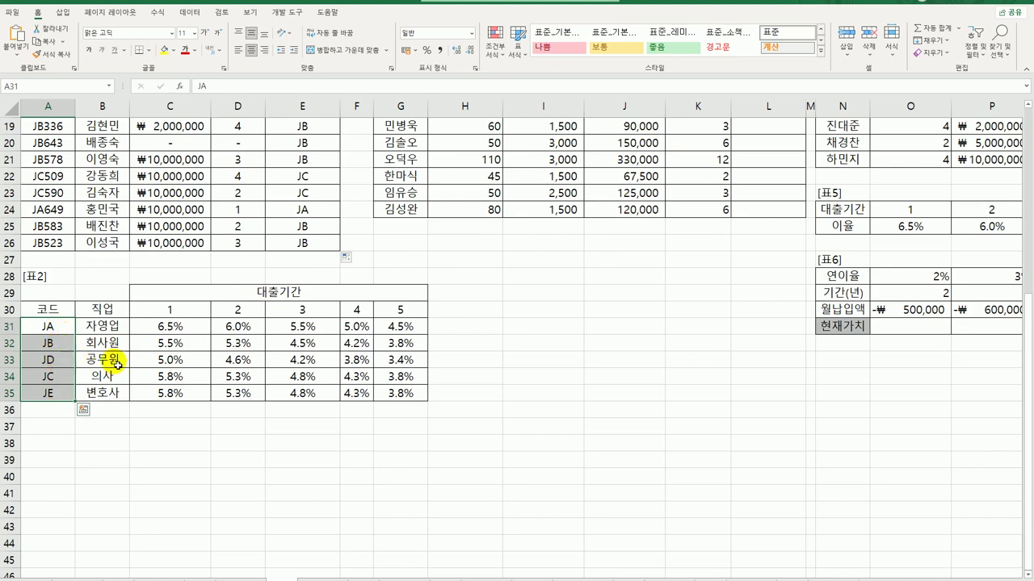
# - Wrap the LEFT(A3,2) expression in E3 in a MATCH function so it serves as the lookup value
pyautogui.scroll(6, 193, 359)
pyautogui.click(298, 156)
pyautogui.write('=LEFT(A3,2)')
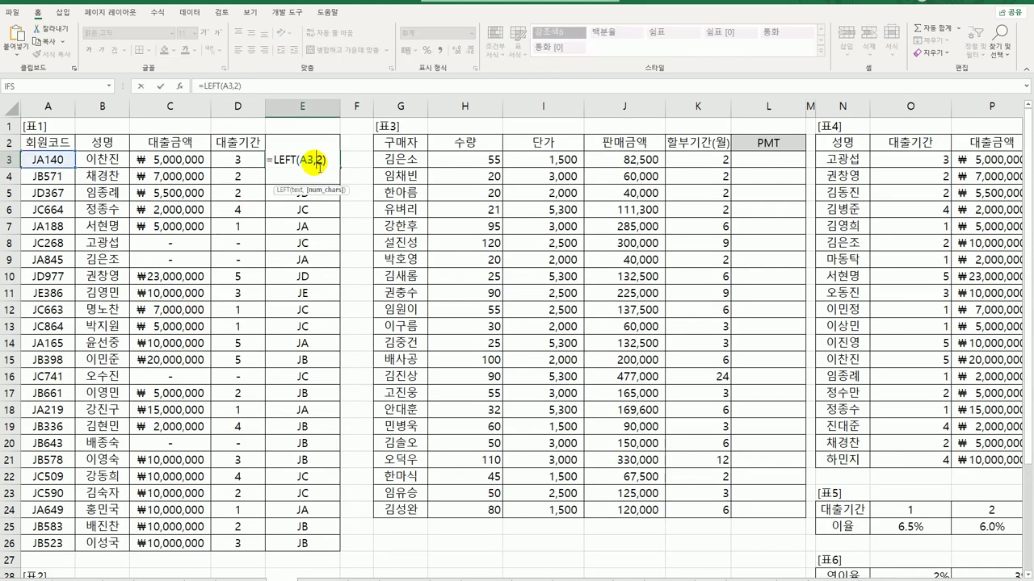
pyautogui.click(274, 160)
pyautogui.write('mat')
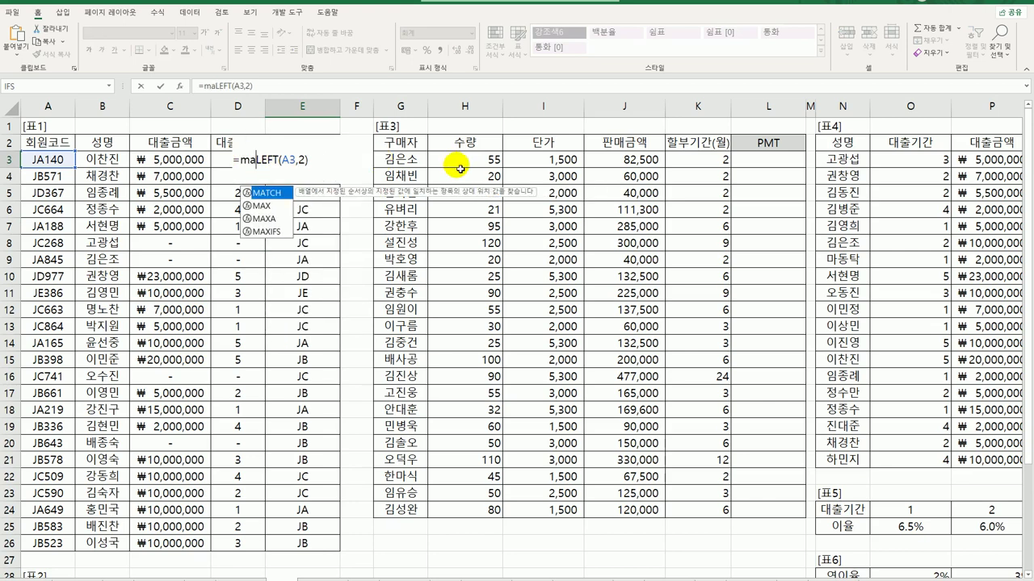
pyautogui.press('Tab')
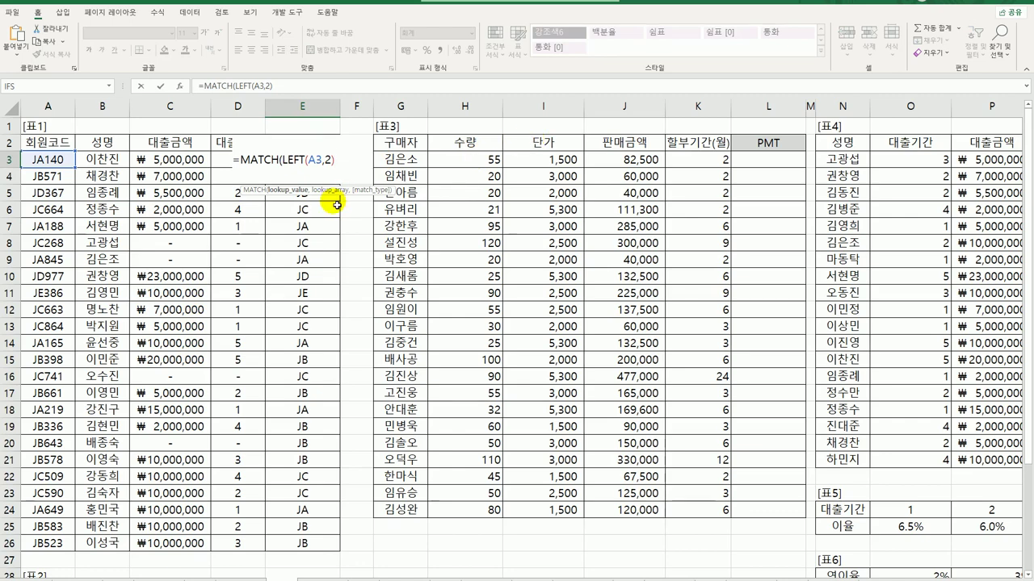
# - Complete E3's MATCH with lookup array $A$31:$A$35 and match type 0, and fill the formula down to E26
pyautogui.write(',')
pyautogui.scroll(-6, 240, 324)
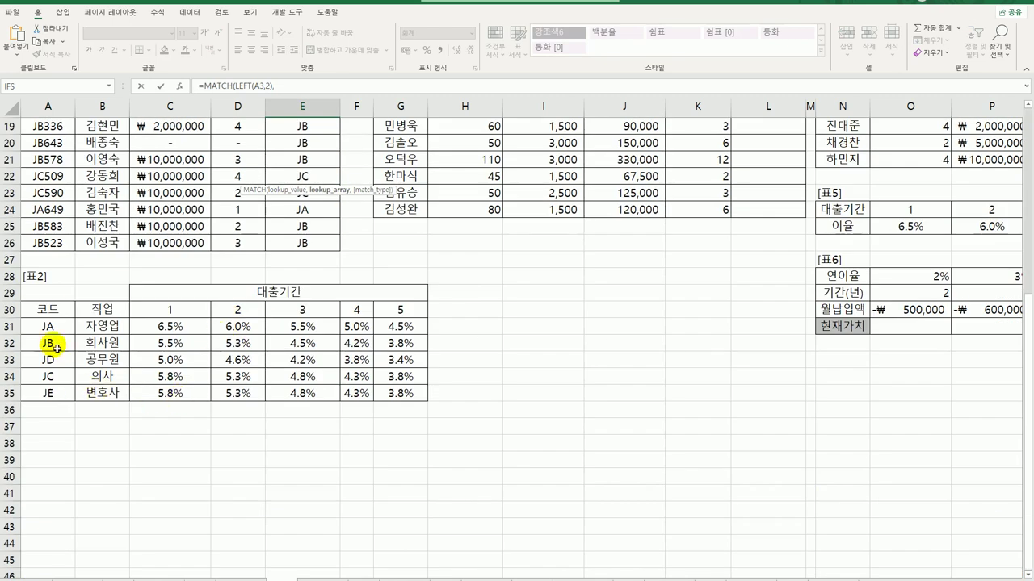
pyautogui.moveTo(47, 327); pyautogui.dragTo(49, 395)
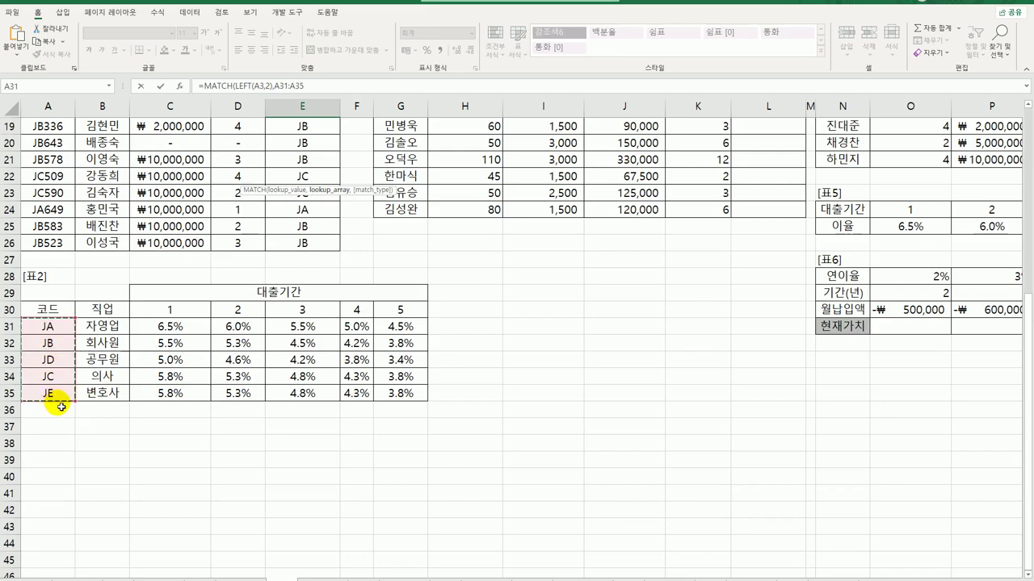
pyautogui.press('F4')
pyautogui.scroll(3, 62, 407)
pyautogui.scroll(3, 61, 407)
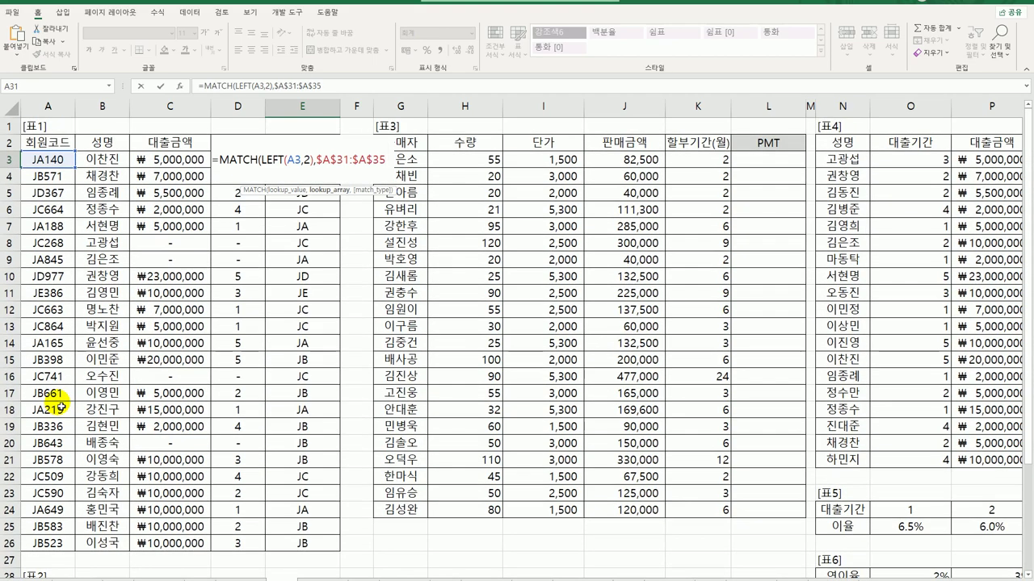
pyautogui.write(',')
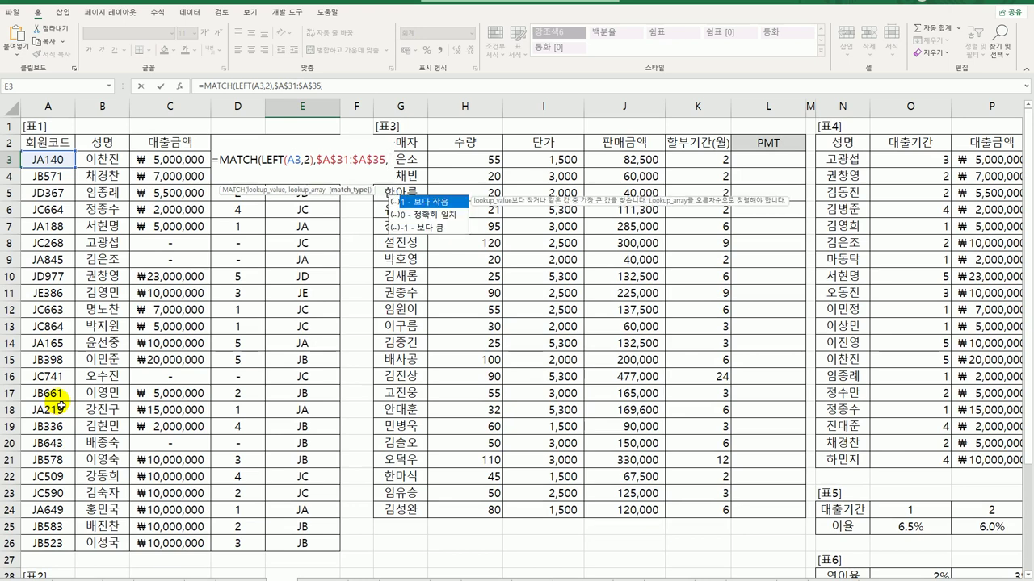
pyautogui.write('0')
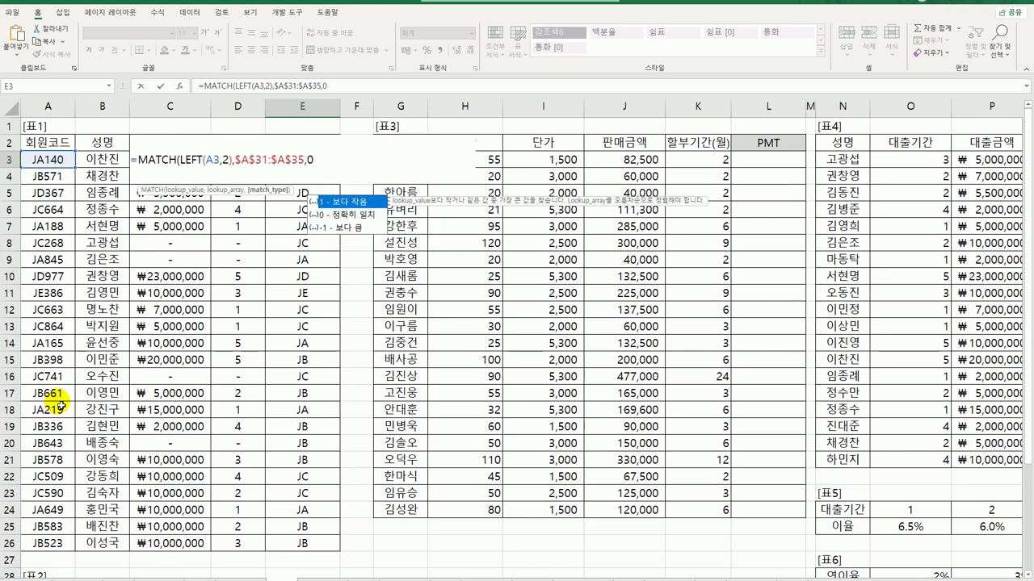
pyautogui.write(')')
pyautogui.press('Return')
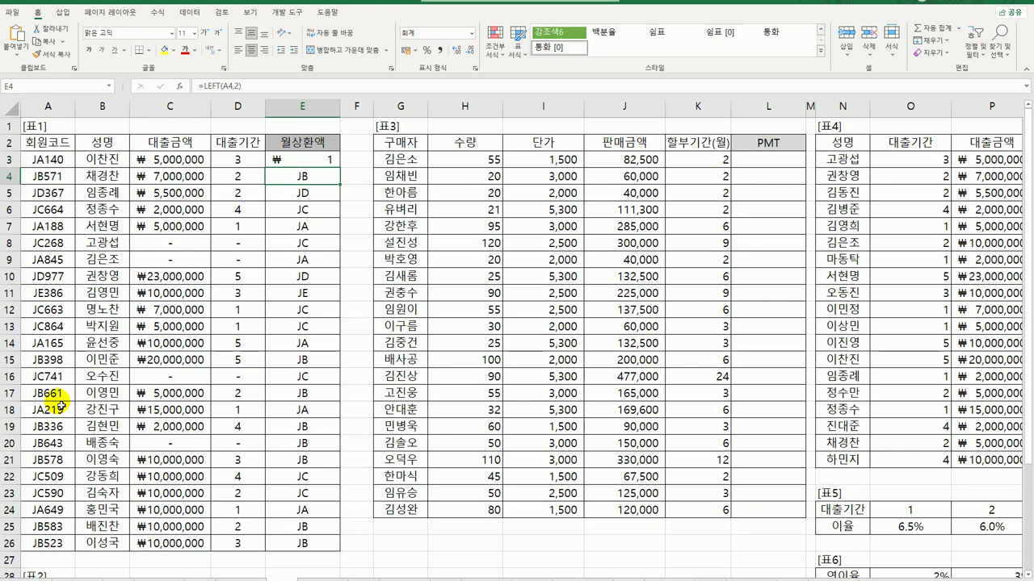
pyautogui.click(328, 166)
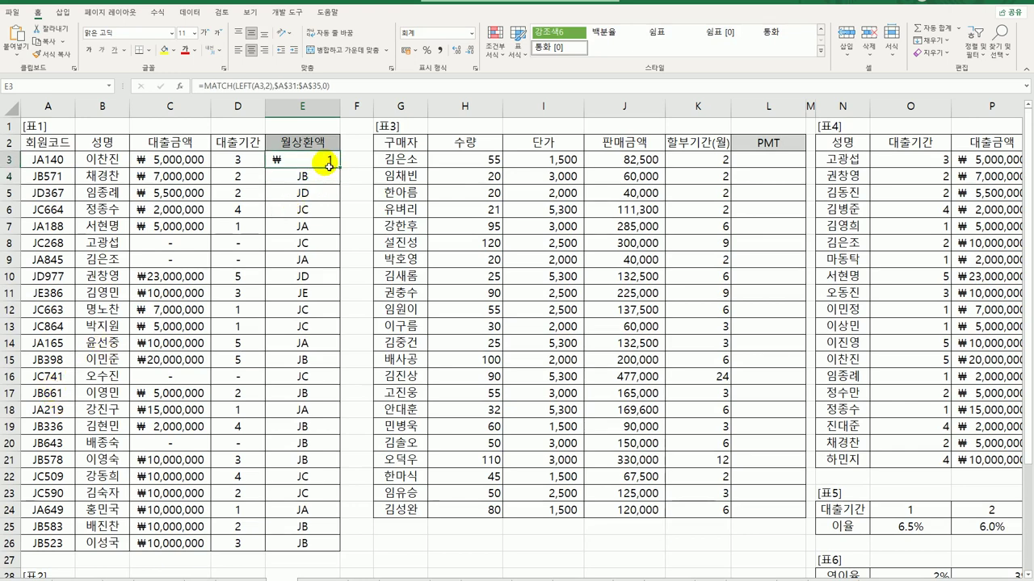
pyautogui.doubleClick(342, 170)
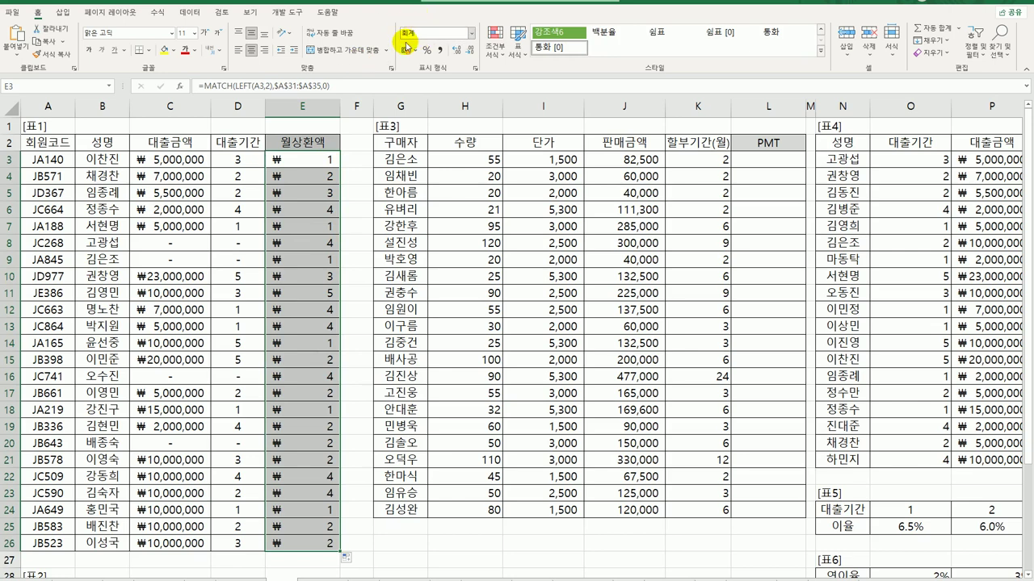
# - Check the MATCH positions in column E against the code list and the 직업 column of [표2]
pyautogui.click(331, 174)
pyautogui.scroll(-3, 283, 299)
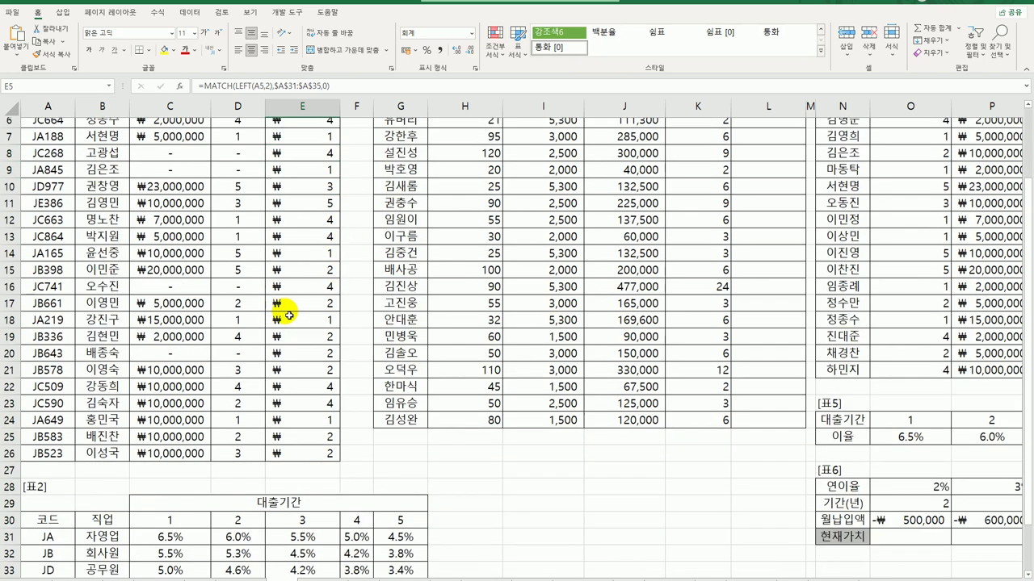
pyautogui.click(52, 476)
pyautogui.moveTo(52, 477); pyautogui.dragTo(52, 536)
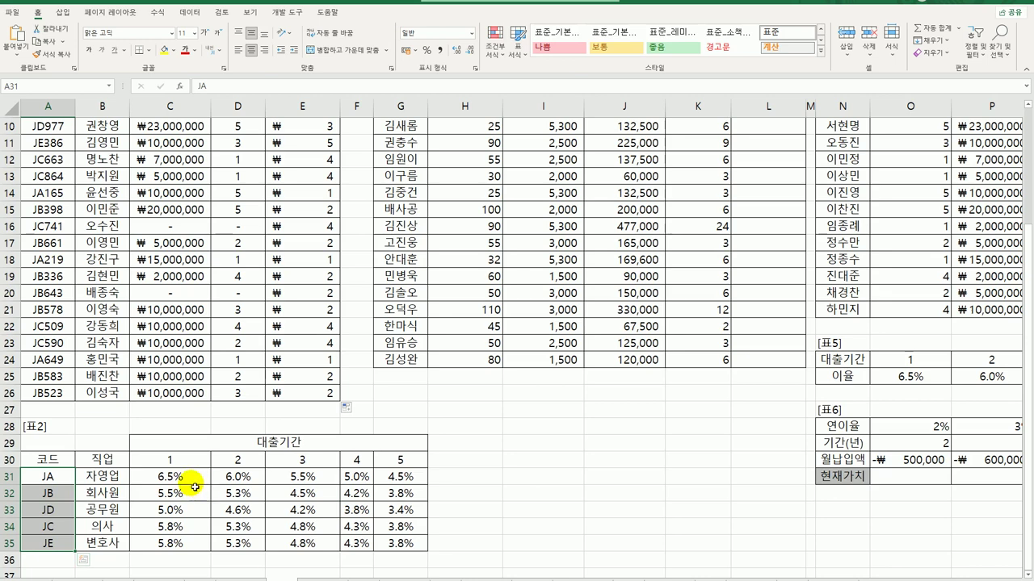
pyautogui.click(103, 483)
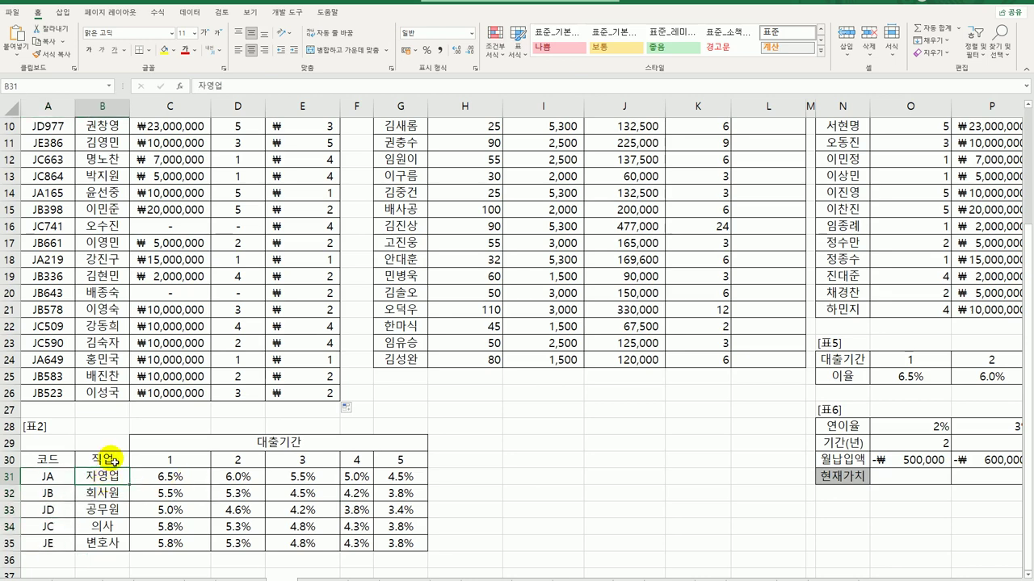
pyautogui.click(103, 460)
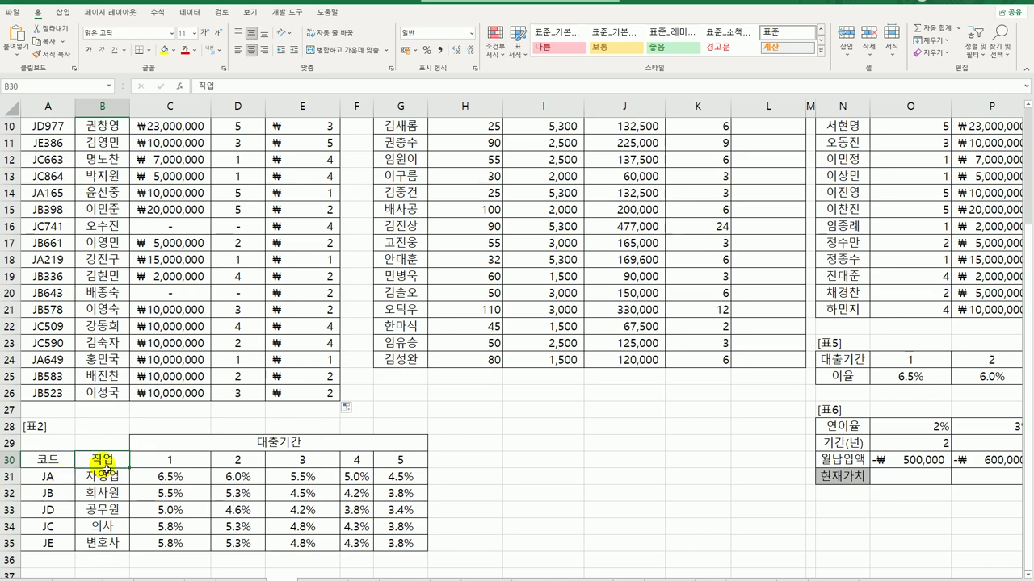
pyautogui.click(94, 477)
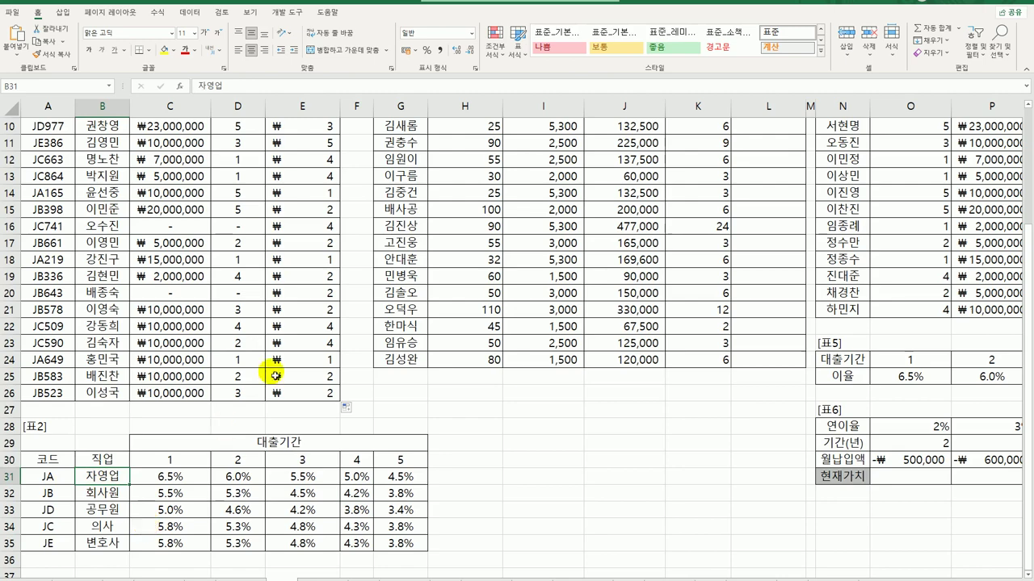
# - Compare the MATCH positions in E3 and E4 with the rows below the 직업 header (B30) of [표2]
pyautogui.scroll(3, 273, 369)
pyautogui.click(311, 159)
pyautogui.scroll(-6, 169, 393)
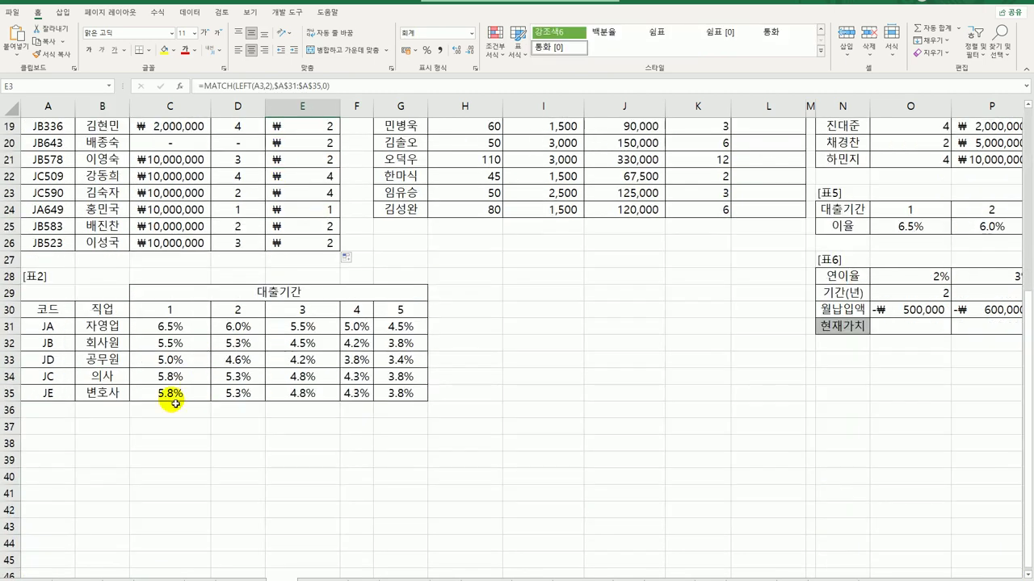
pyautogui.click(105, 327)
pyautogui.scroll(1, 132, 396)
pyautogui.scroll(5, 132, 399)
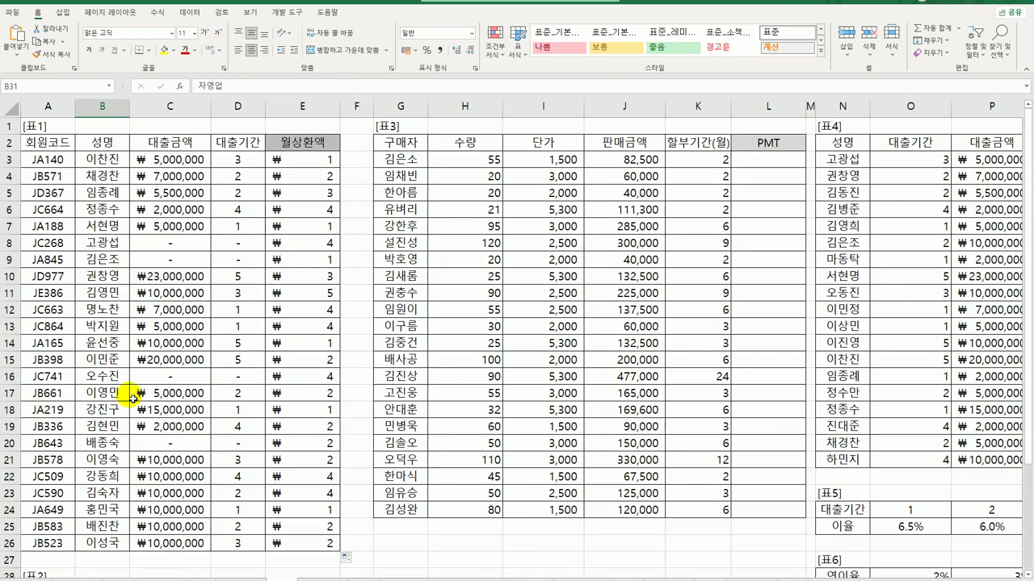
pyautogui.click(319, 176)
pyautogui.scroll(-3, 289, 257)
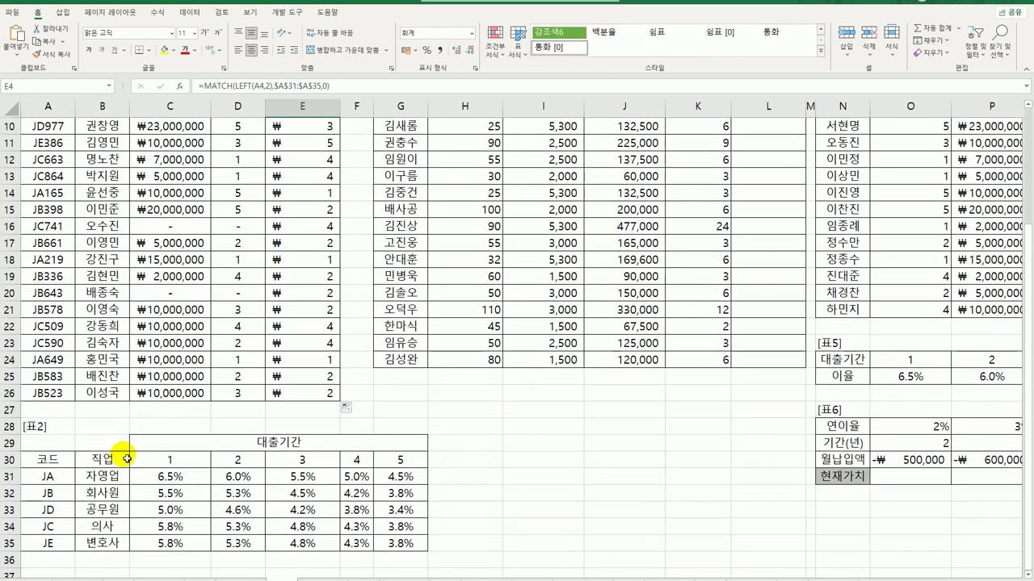
pyautogui.click(120, 459)
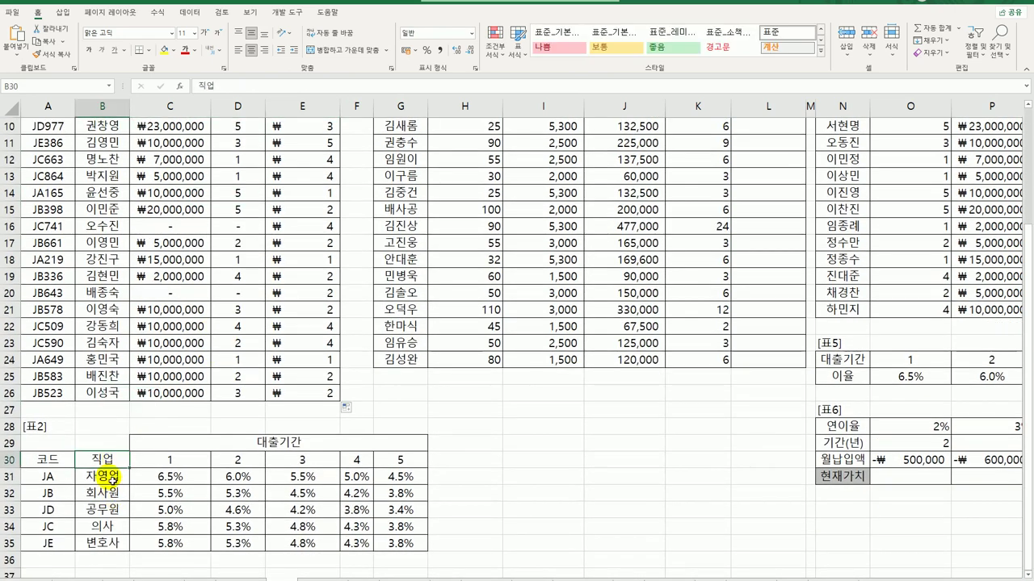
pyautogui.click(111, 478)
pyautogui.click(108, 493)
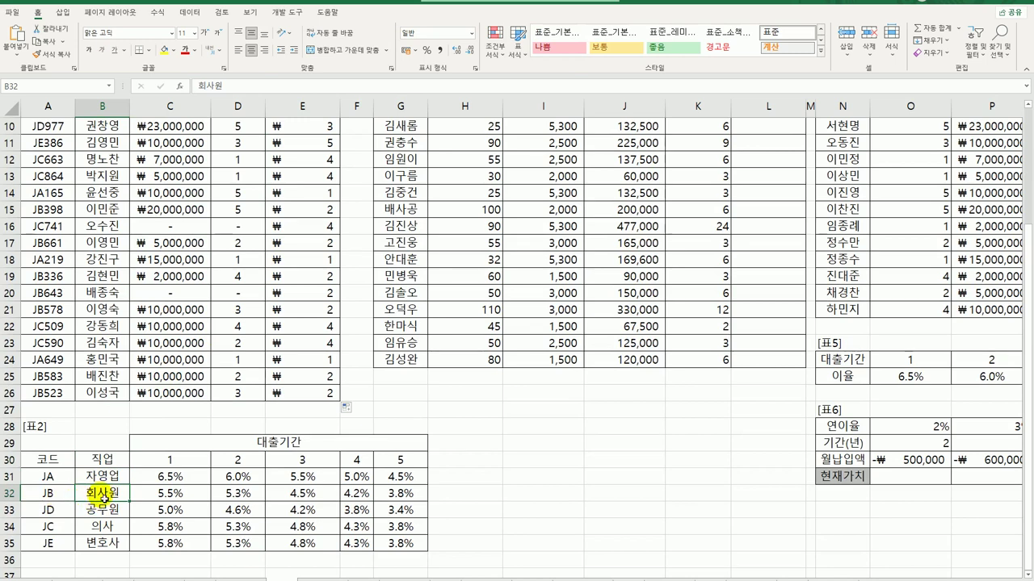
pyautogui.click(122, 460)
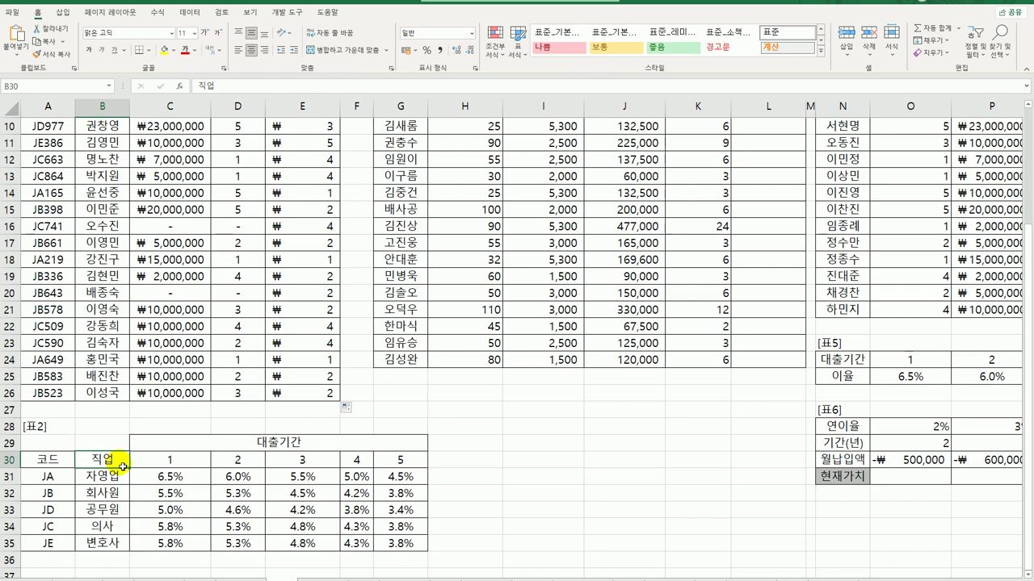
# - Compare the 대출기간 values of [표1] with the loan period headers in row 30 of [표2]
pyautogui.scroll(3, 215, 428)
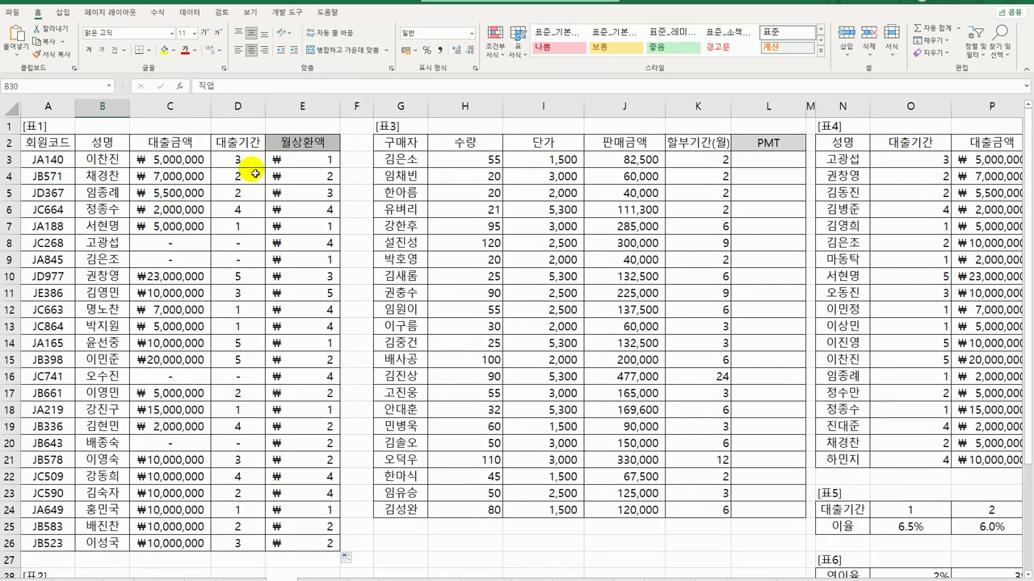
pyautogui.scroll(-6, 227, 210)
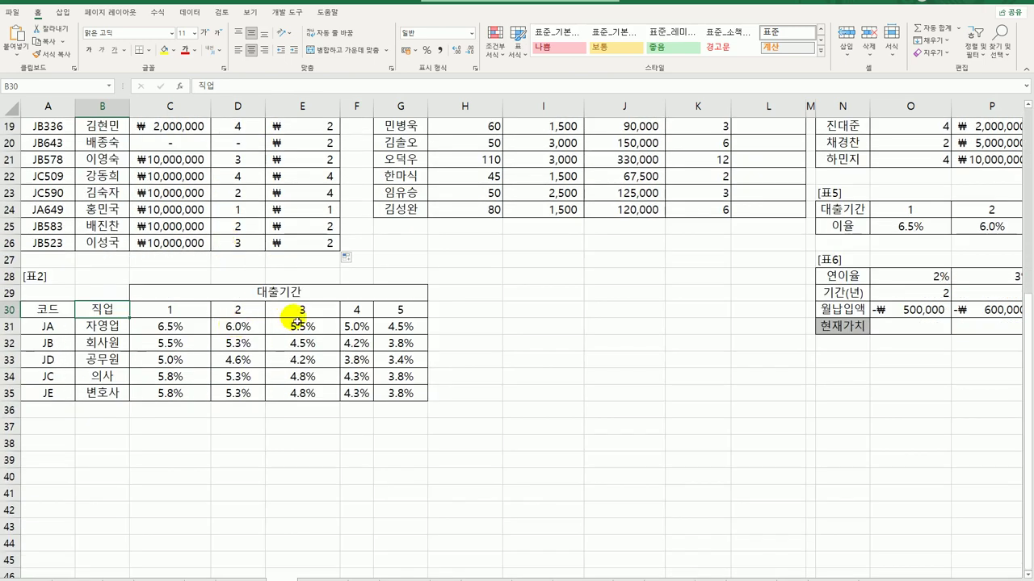
pyautogui.scroll(6, 298, 315)
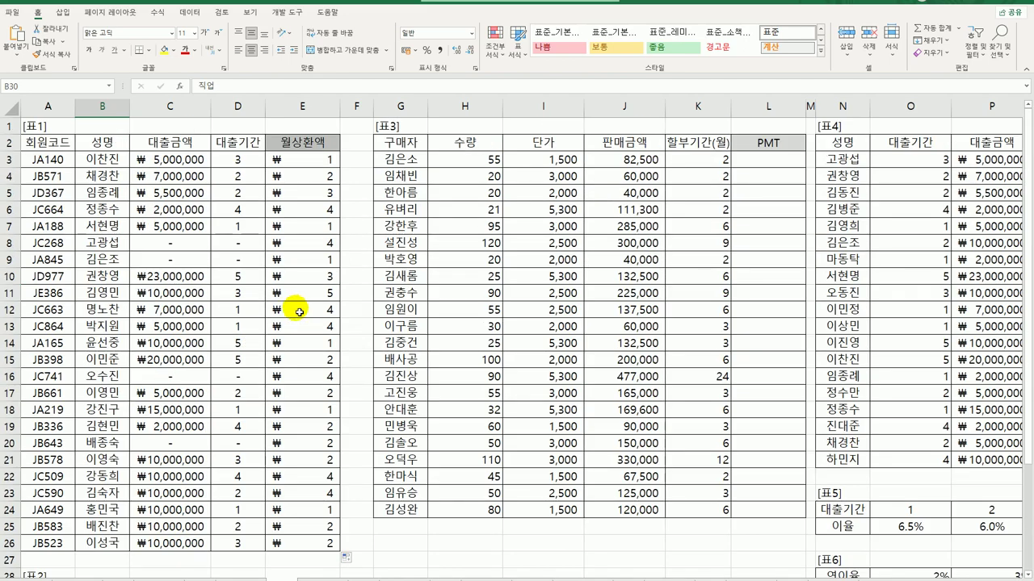
pyautogui.scroll(-6, 299, 313)
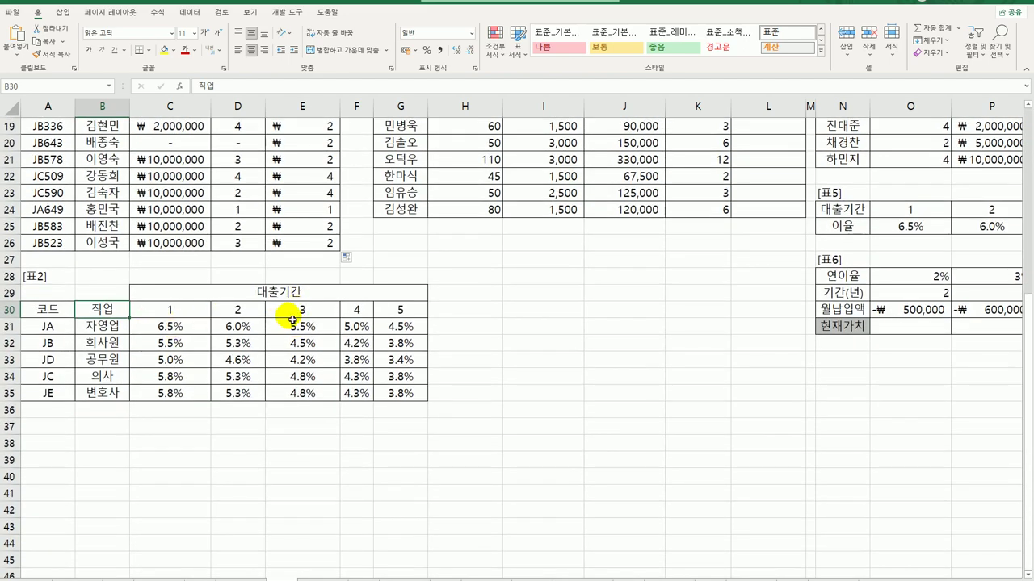
pyautogui.click(178, 316)
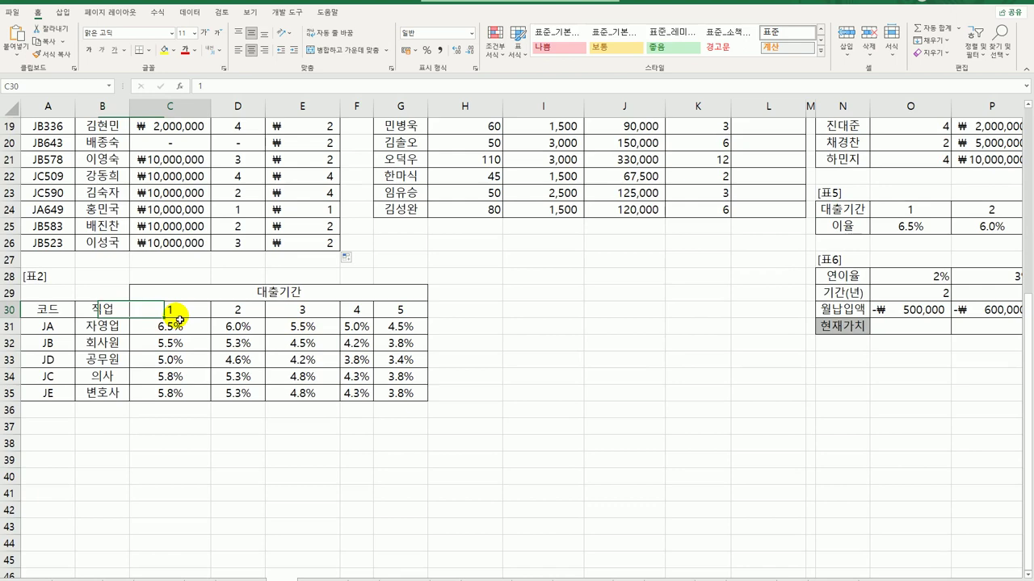
pyautogui.click(238, 317)
pyautogui.click(309, 318)
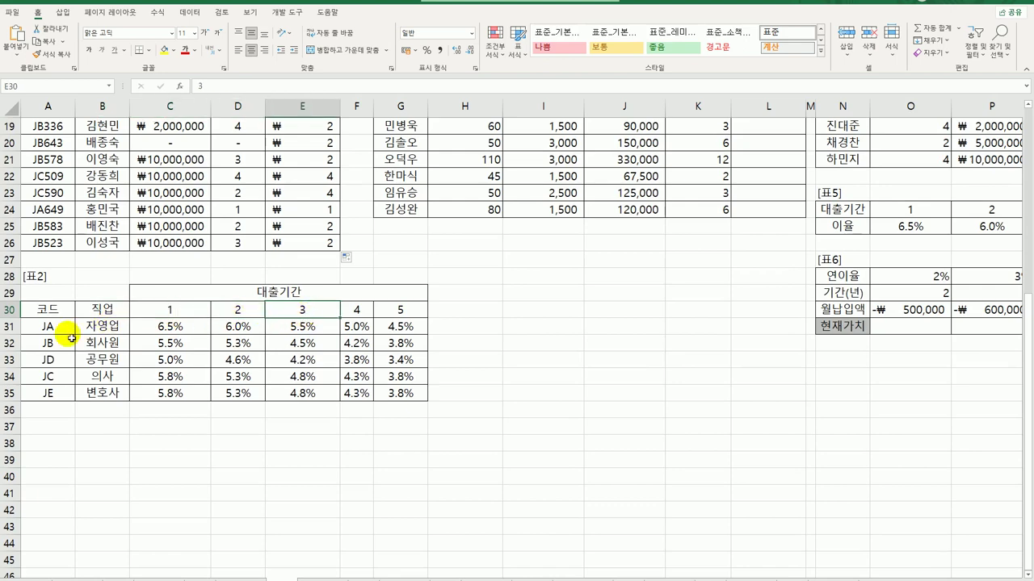
pyautogui.scroll(6, 83, 336)
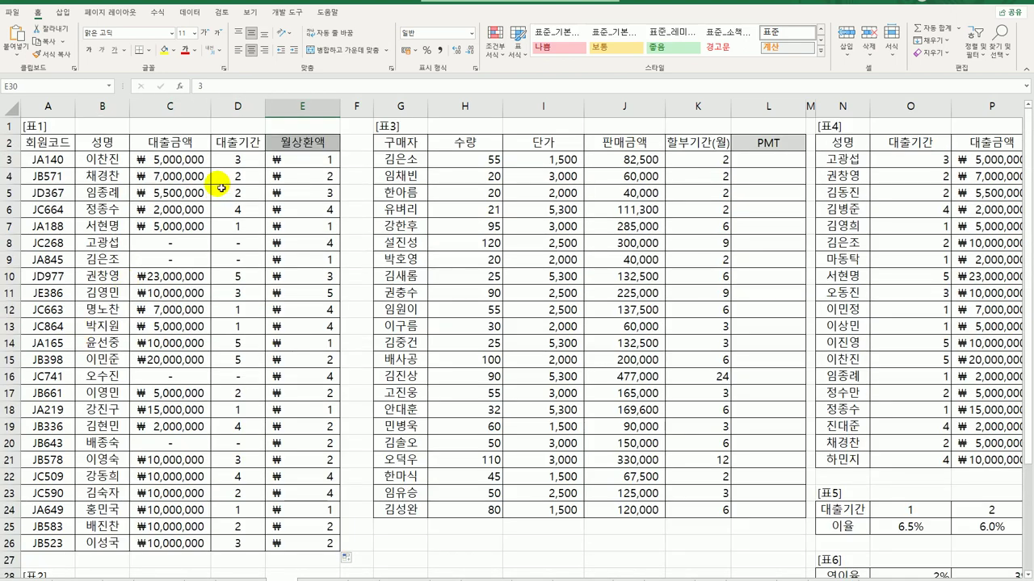
# - Trace the rate for the row 3 member in [표2], counting rows and columns from B30 using the code prefix and 대출기간
pyautogui.click(55, 160)
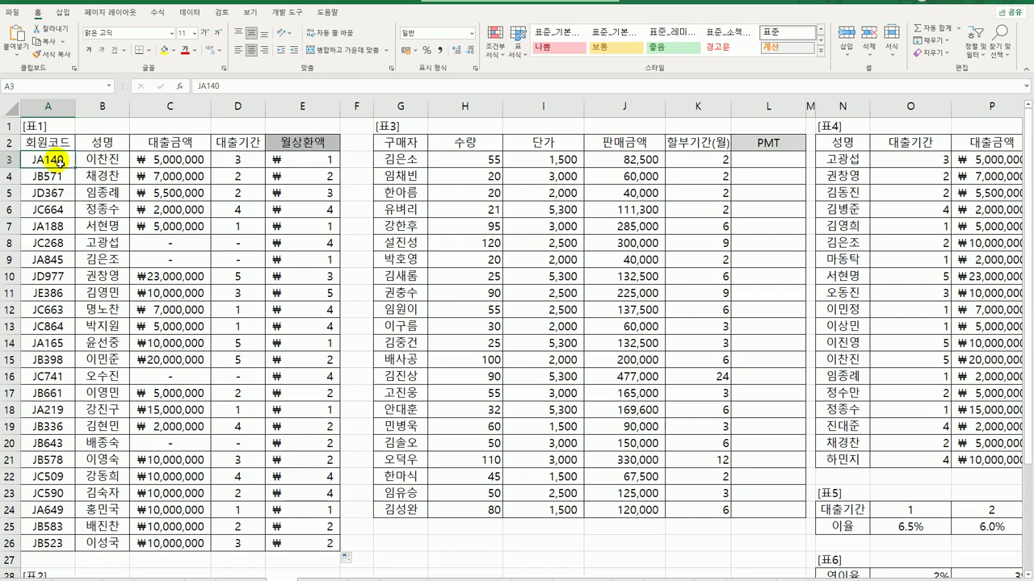
pyautogui.click(237, 165)
pyautogui.scroll(-6, 238, 174)
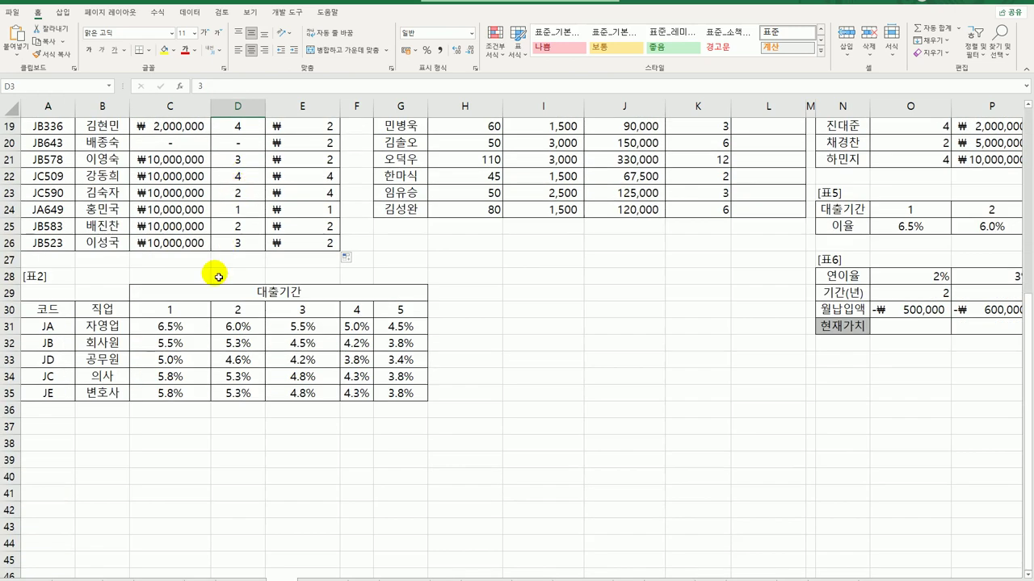
pyautogui.click(102, 309)
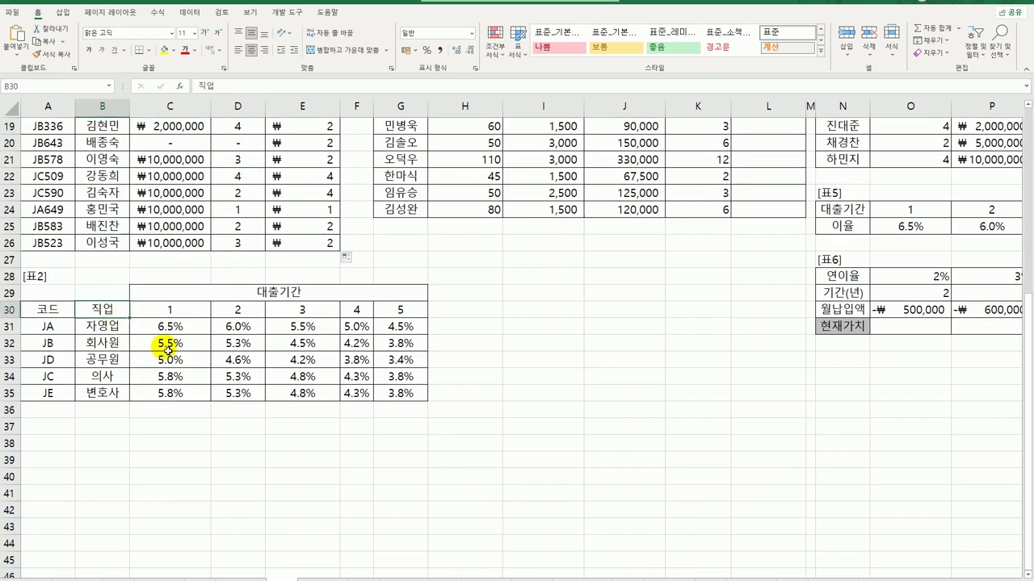
pyautogui.click(104, 327)
pyautogui.click(238, 328)
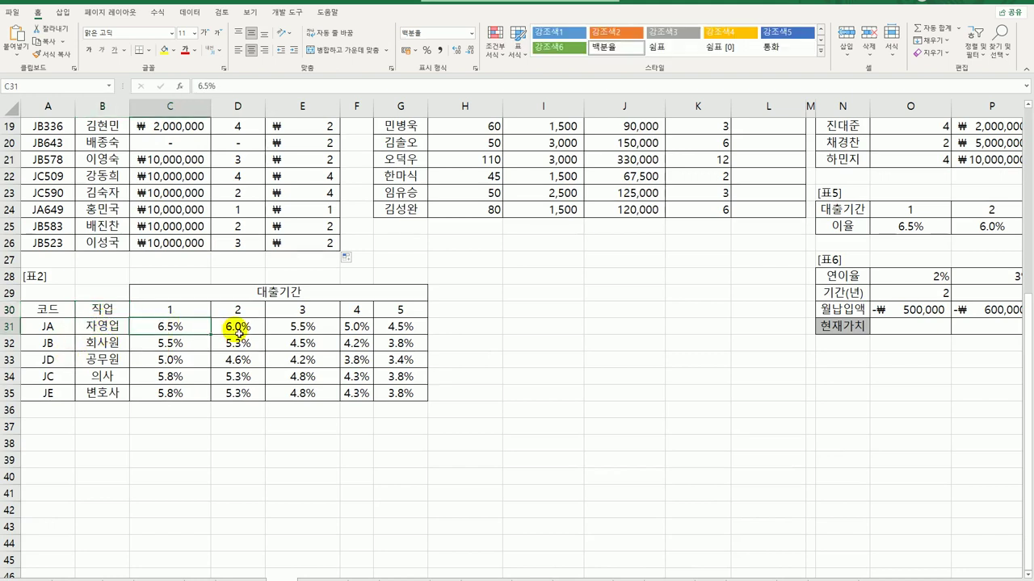
pyautogui.click(276, 334)
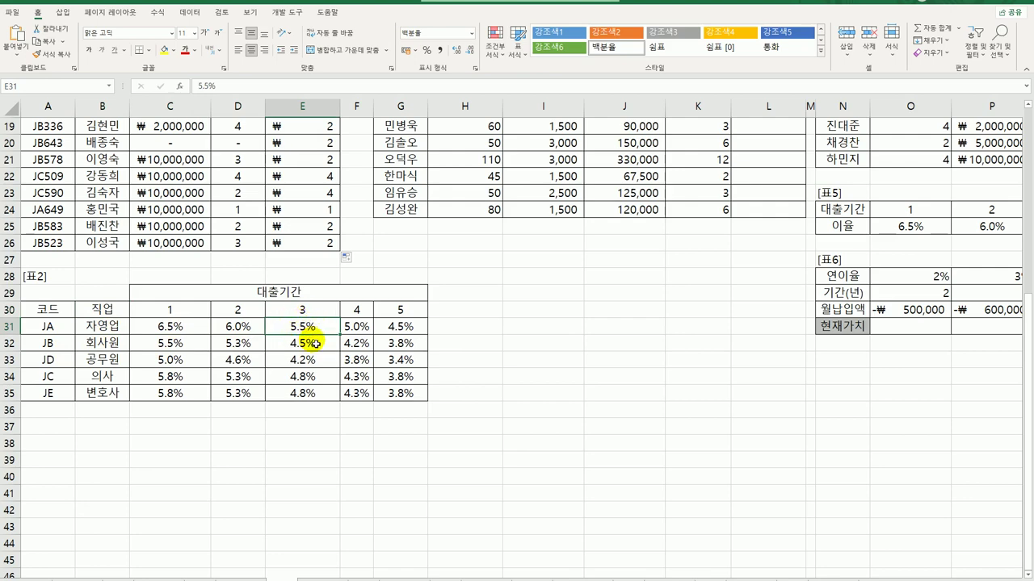
# - Trace the rate for the row 4 member in [표2], counting down and across from B30 to D32
pyautogui.scroll(6, 313, 342)
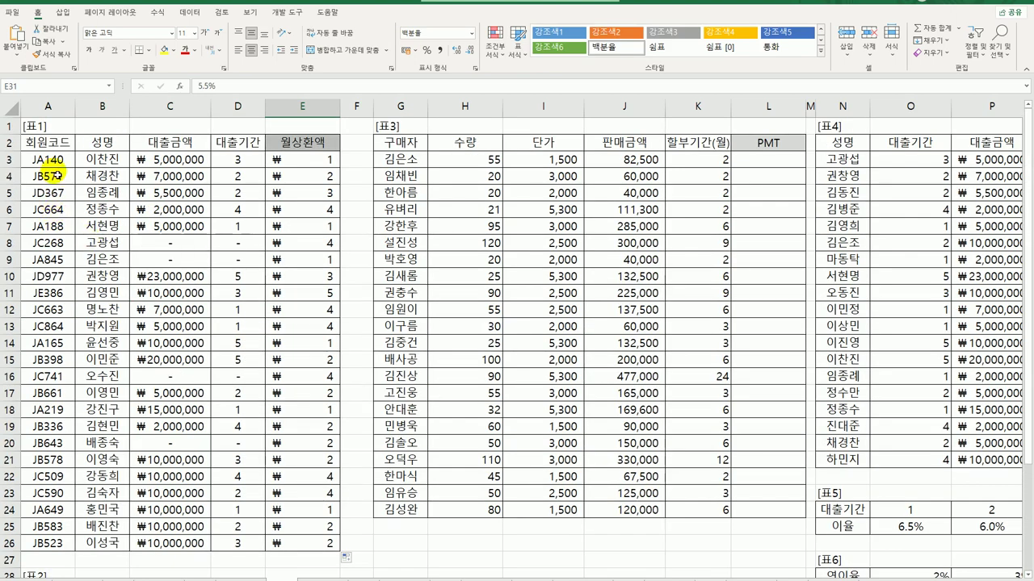
pyautogui.moveTo(46, 176); pyautogui.dragTo(234, 183)
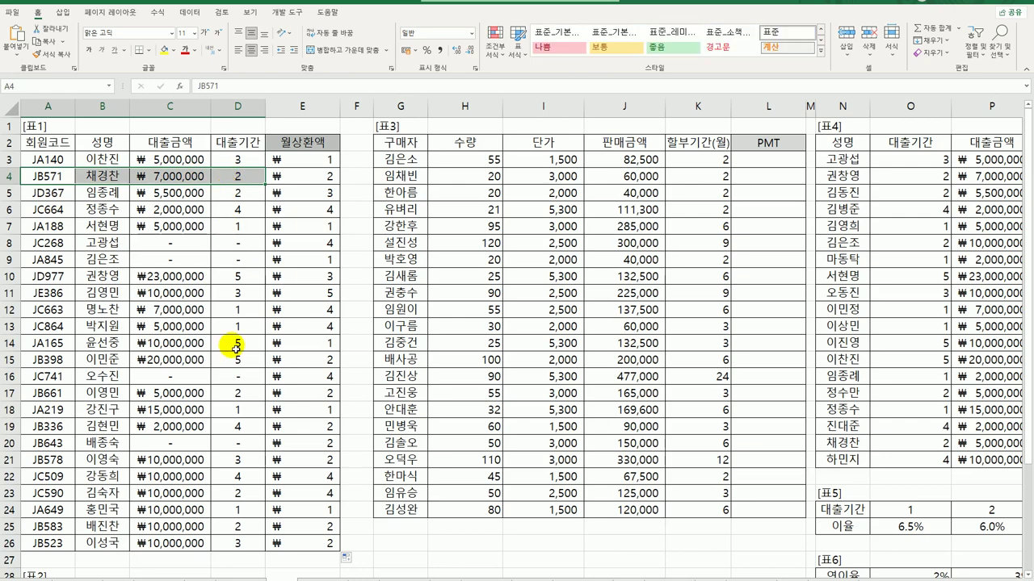
pyautogui.scroll(-6, 236, 345)
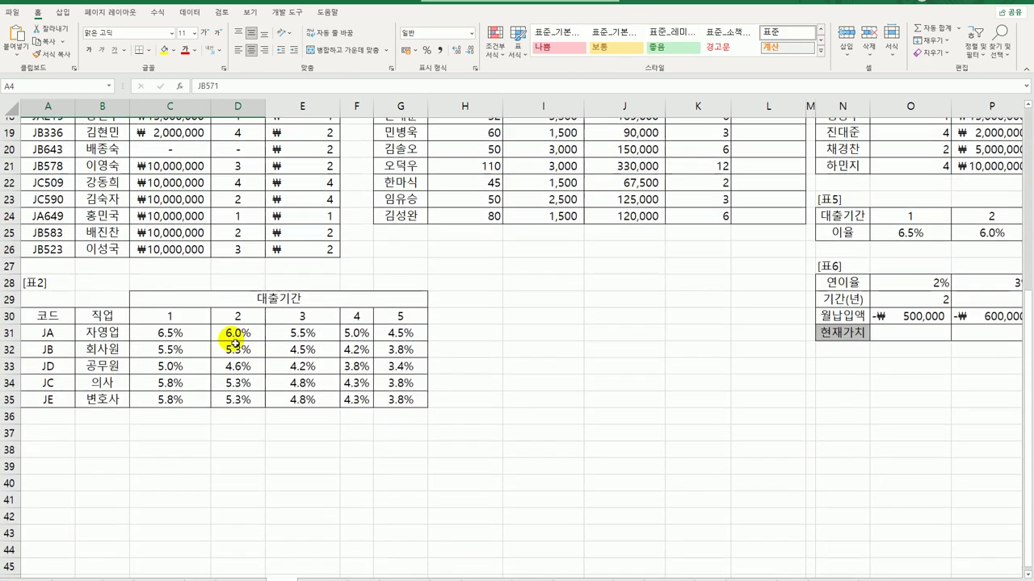
pyautogui.click(107, 311)
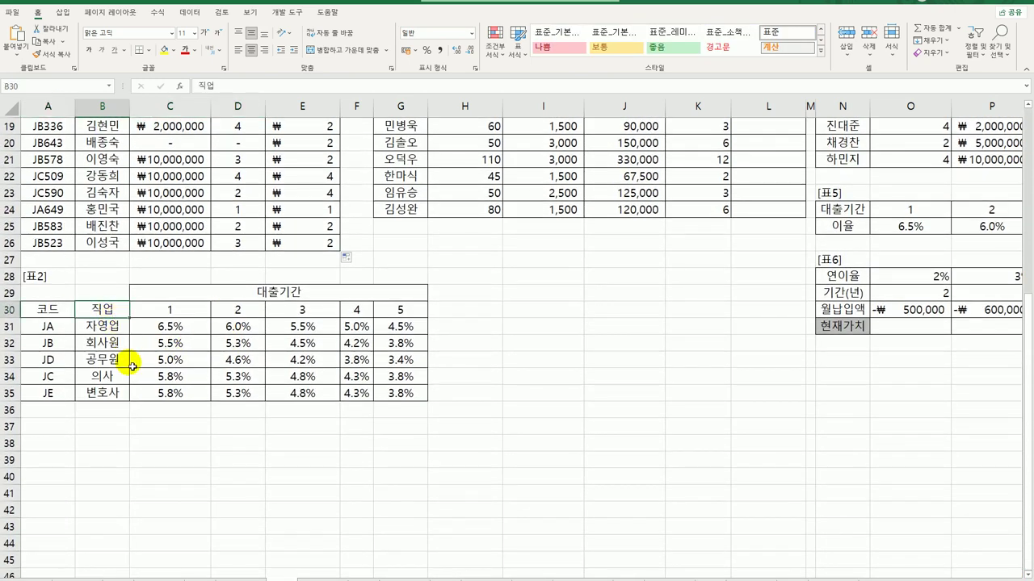
pyautogui.click(97, 326)
pyautogui.click(107, 342)
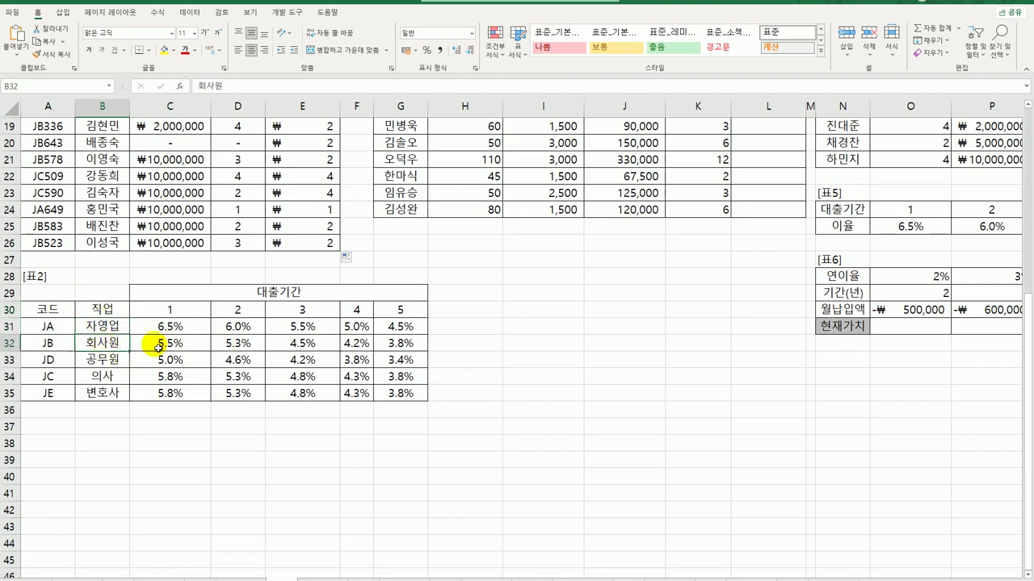
pyautogui.click(144, 344)
pyautogui.click(232, 347)
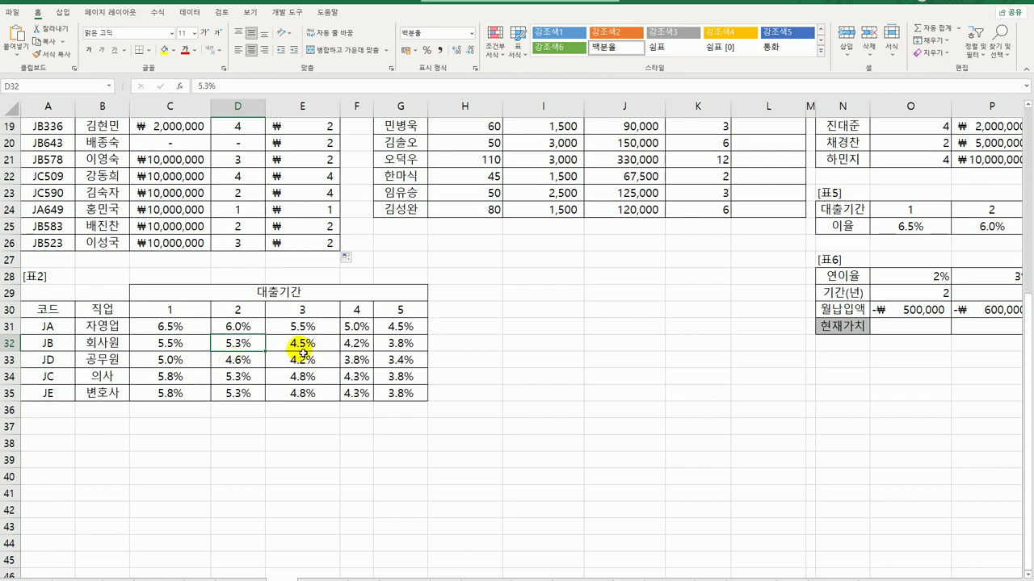
# - Wrap E3's MATCH expression in an OFFSET function with reference $B$30, so that MATCH serves as the rows argument
pyautogui.scroll(6, 364, 275)
pyautogui.click(313, 158)
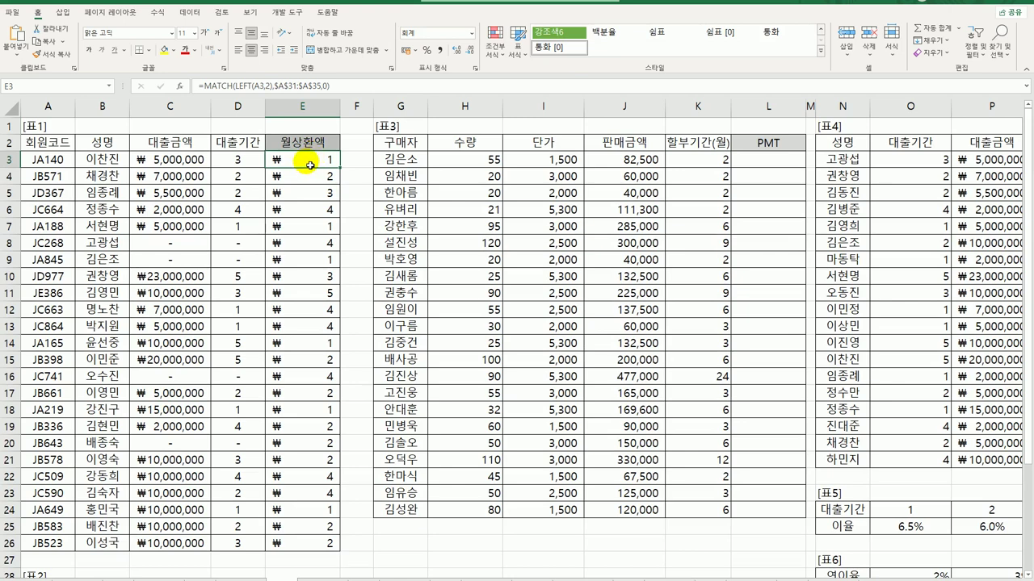
pyautogui.doubleClick(310, 165)
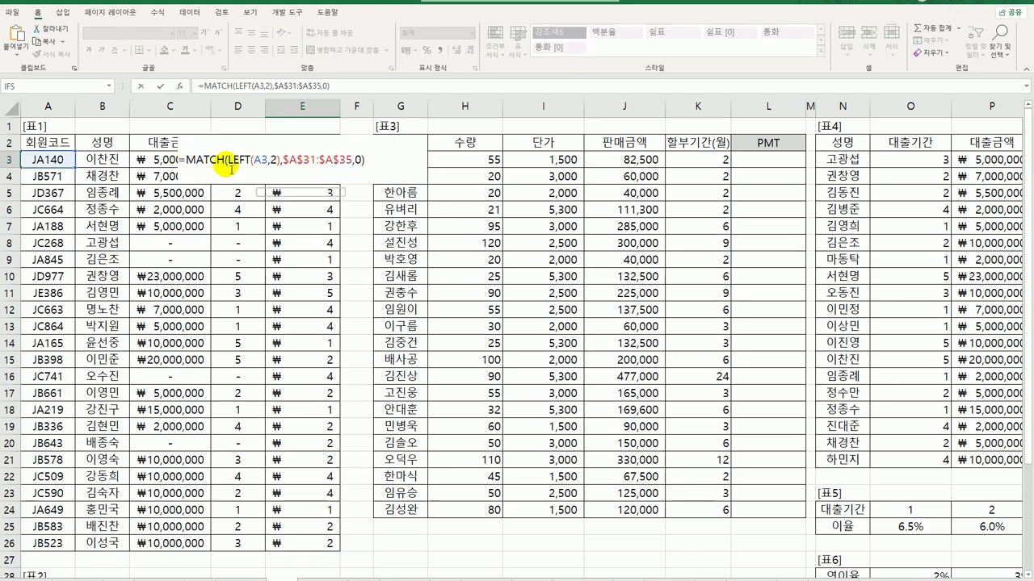
pyautogui.write('OFFSET(')
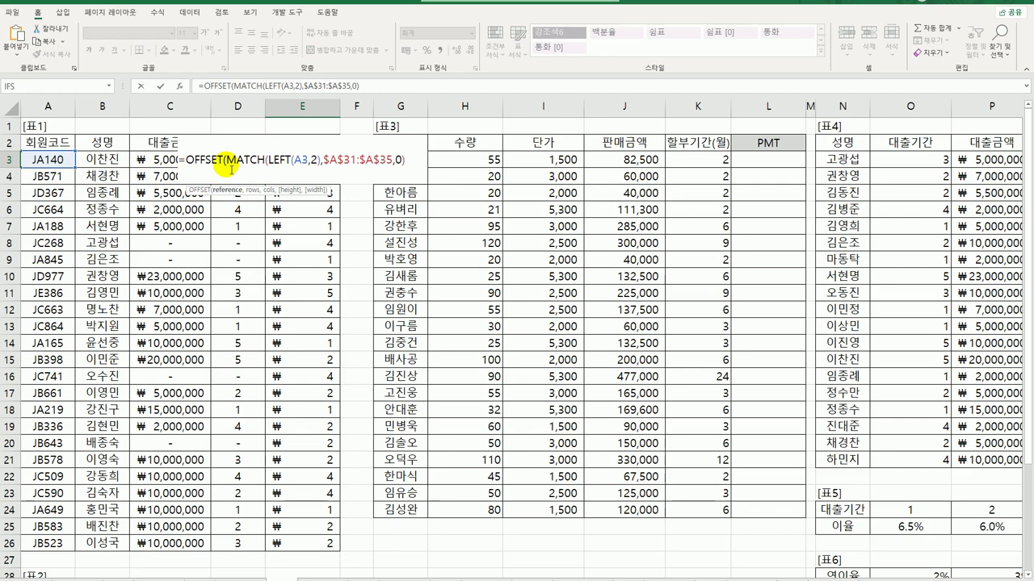
pyautogui.scroll(-6, 199, 327)
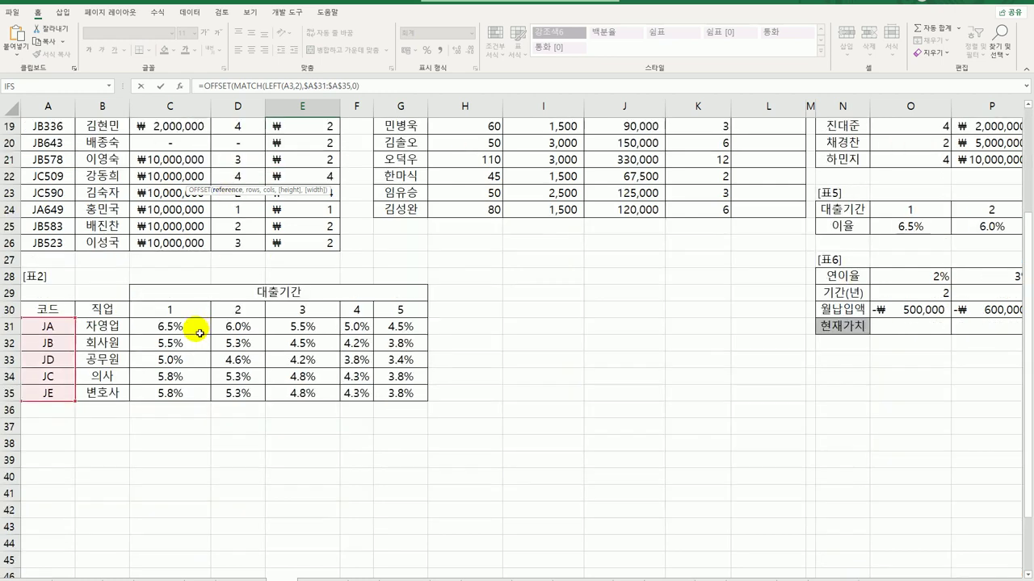
pyautogui.click(107, 312)
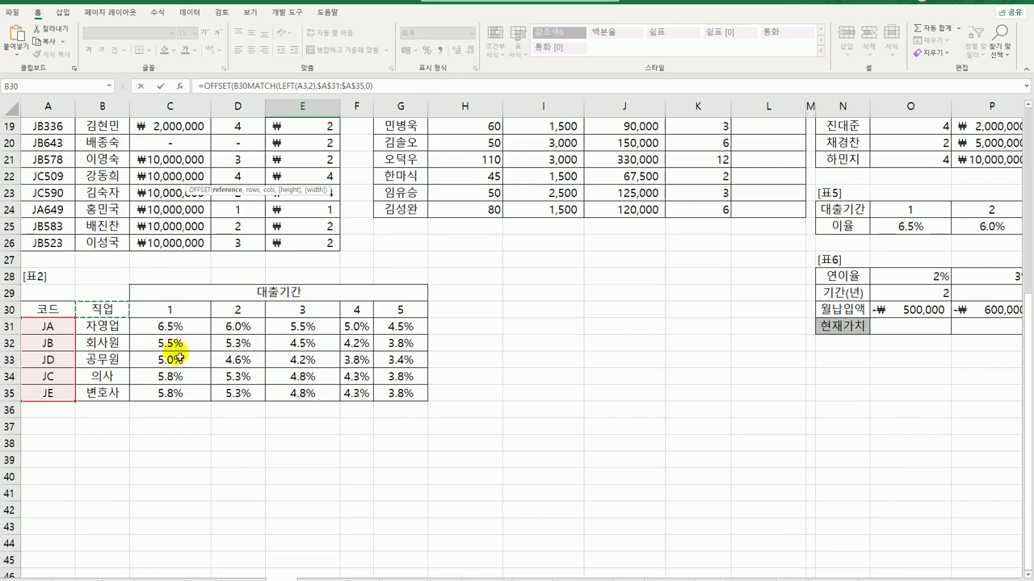
pyautogui.press('F4')
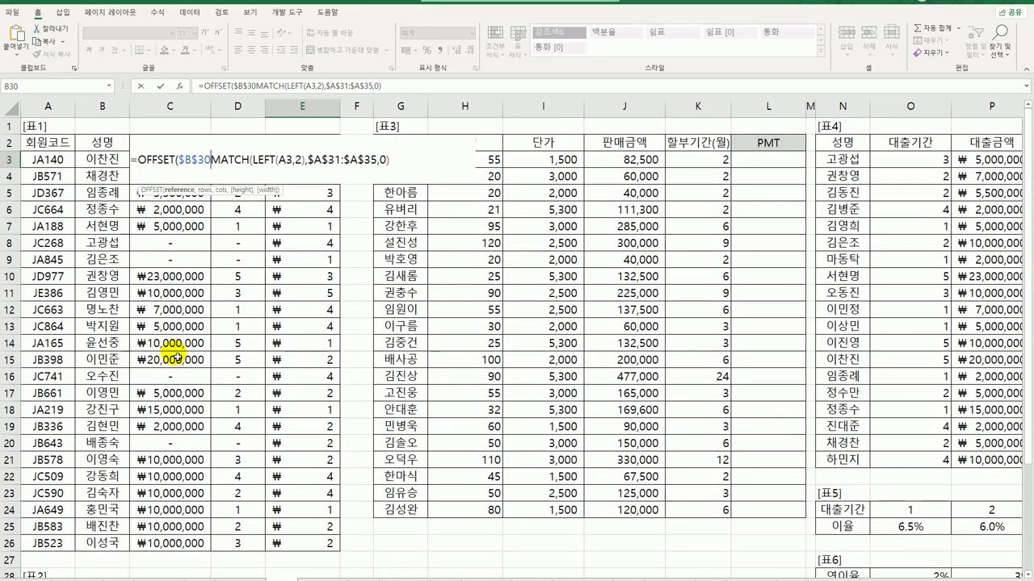
pyautogui.write(',')
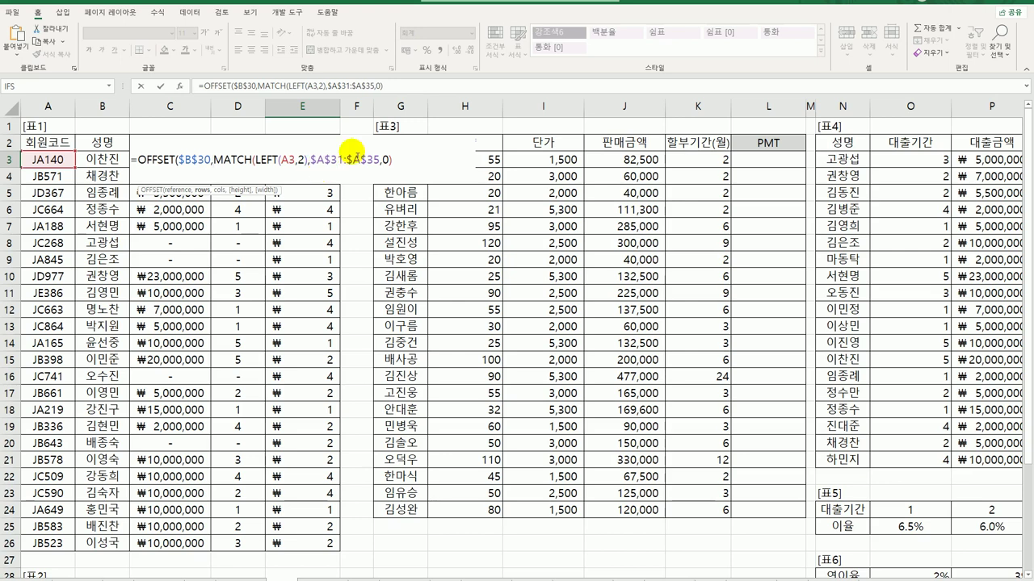
# - Add D3 as the cols argument of E3's OFFSET formula and enter the formula
pyautogui.write(',')
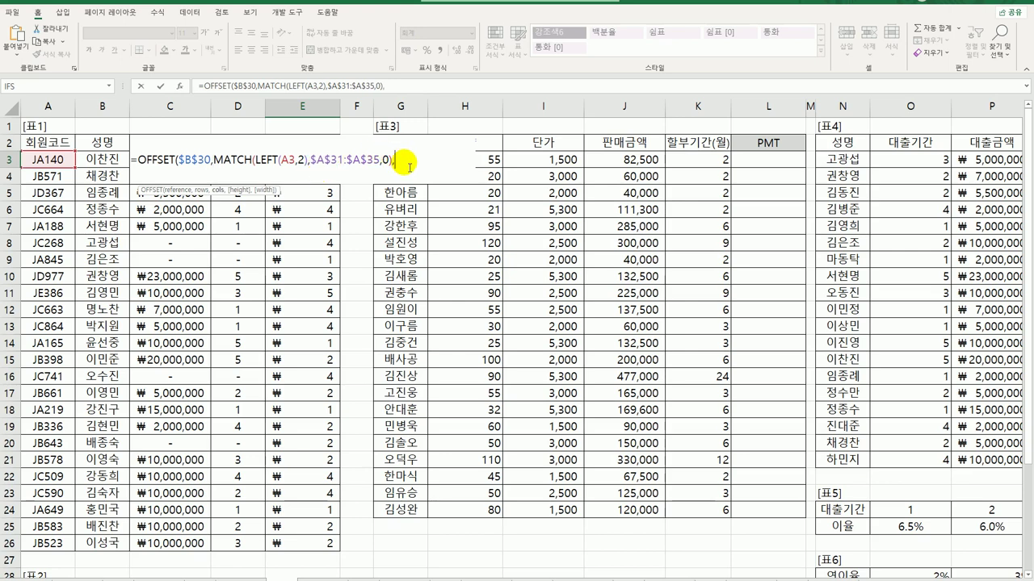
pyautogui.click(246, 127)
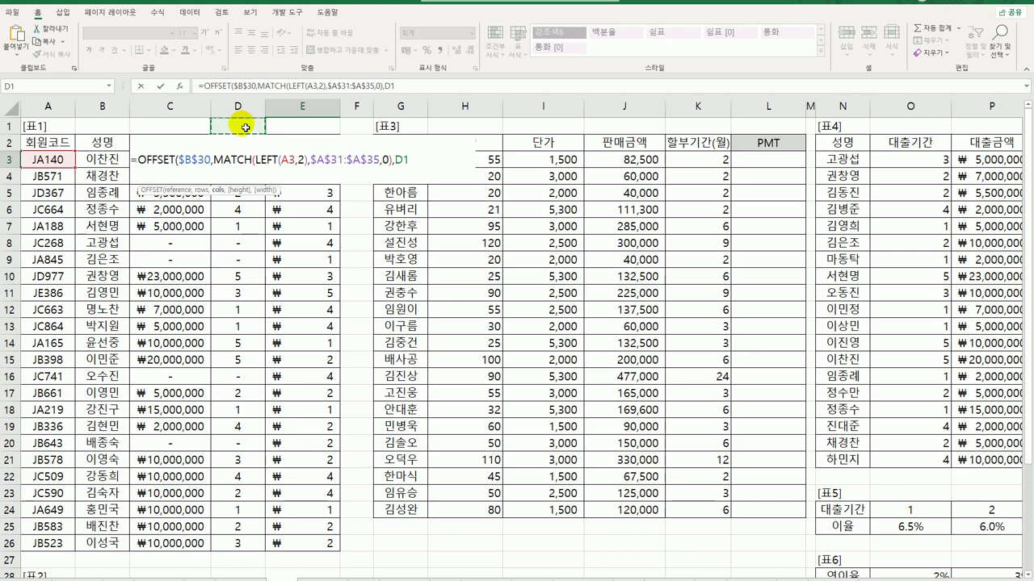
pyautogui.press('Down')
pyautogui.press('Down')
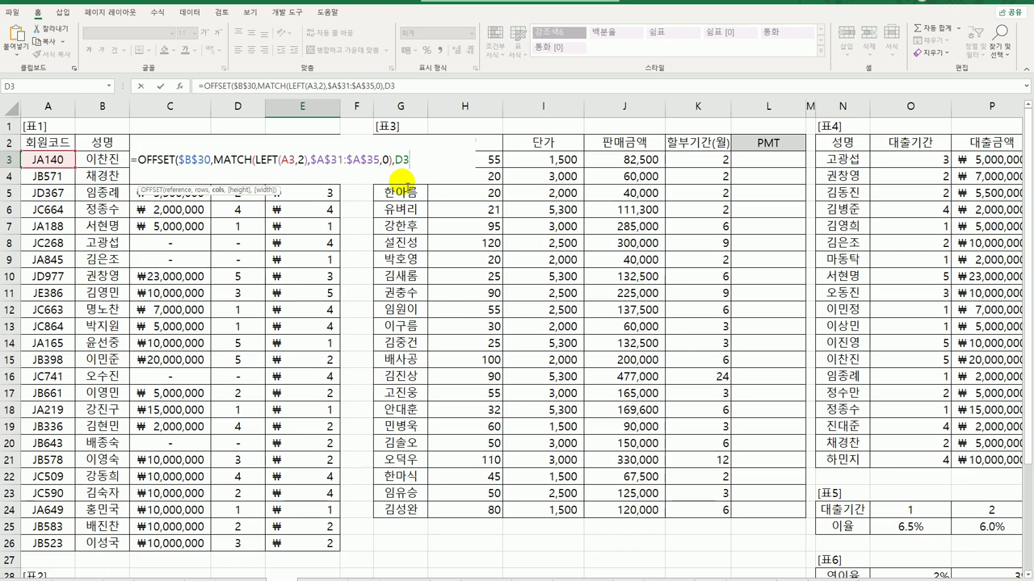
pyautogui.press('Return')
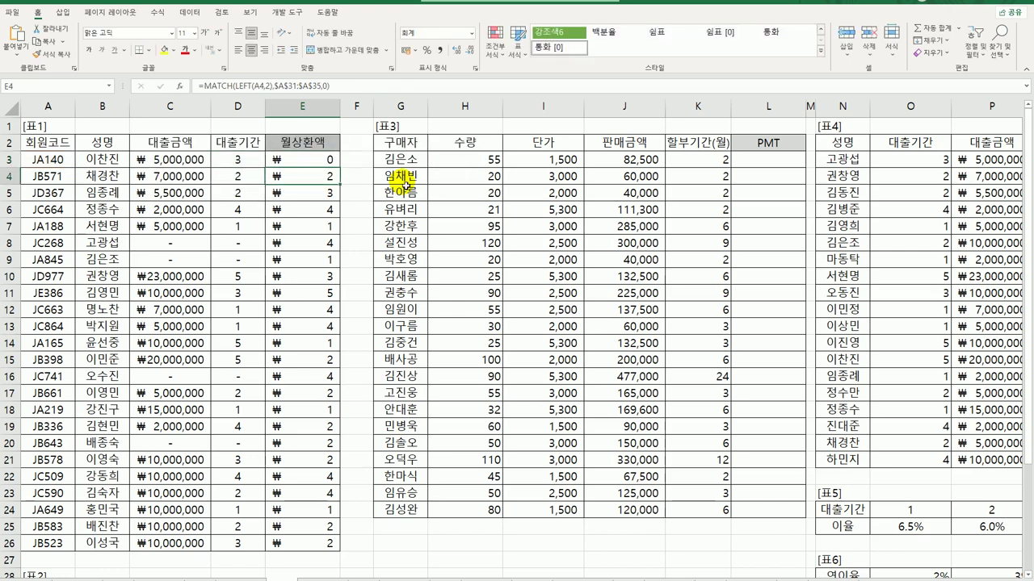
# - Fill E3's OFFSET formula down through E26 and format the column's results as percentages with one decimal place
pyautogui.click(335, 162)
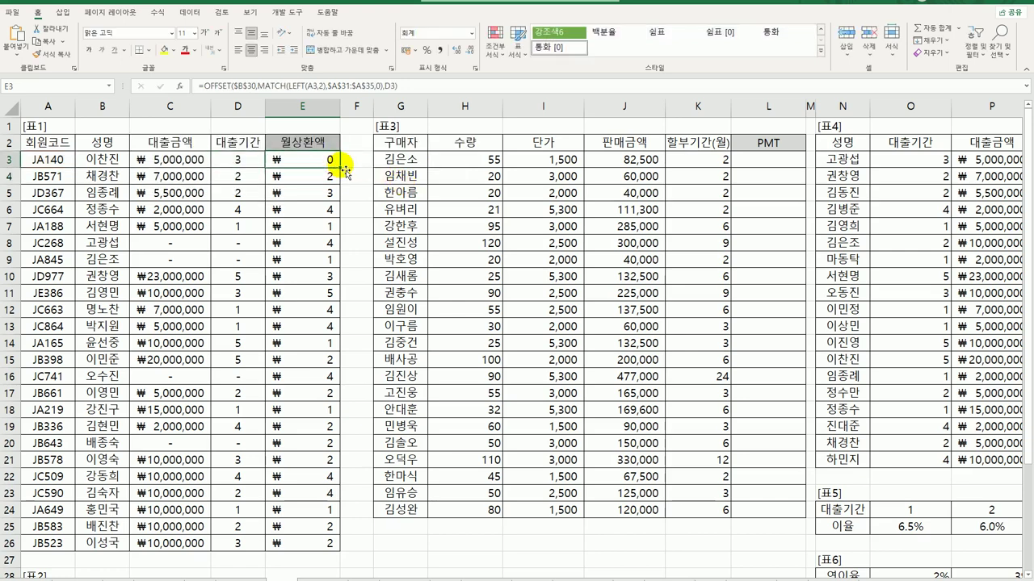
pyautogui.doubleClick(341, 169)
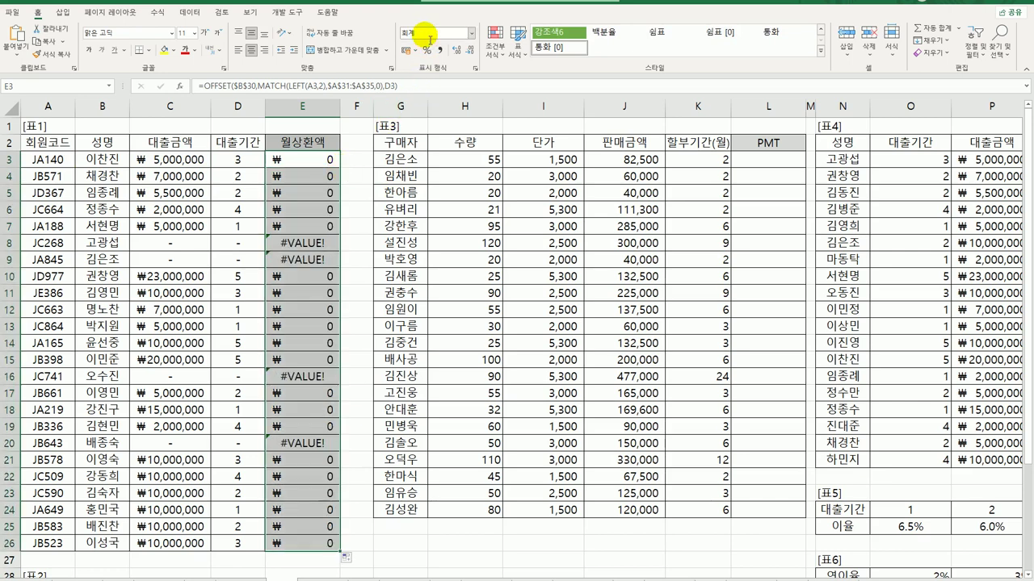
pyautogui.click(471, 34)
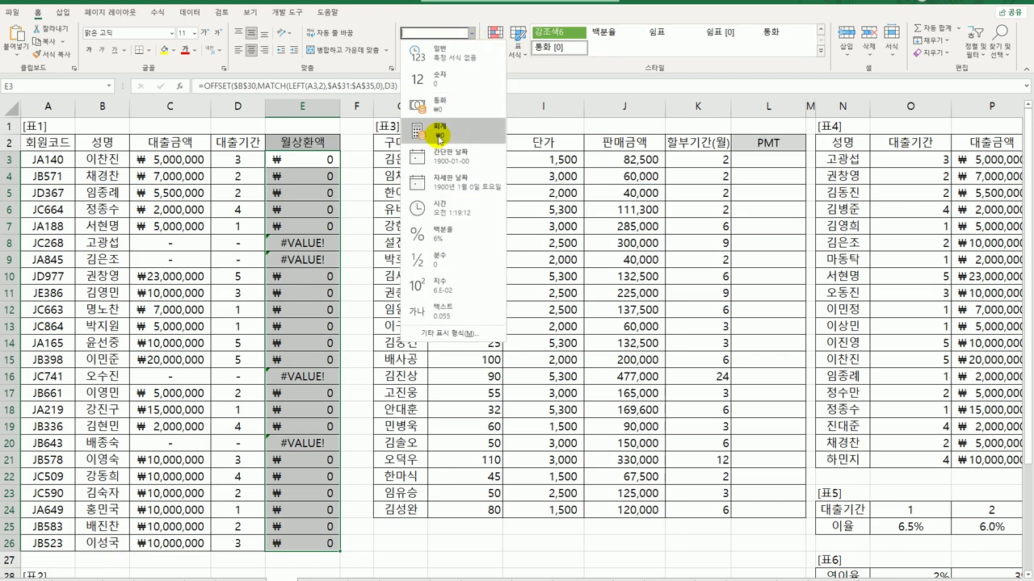
pyautogui.click(447, 239)
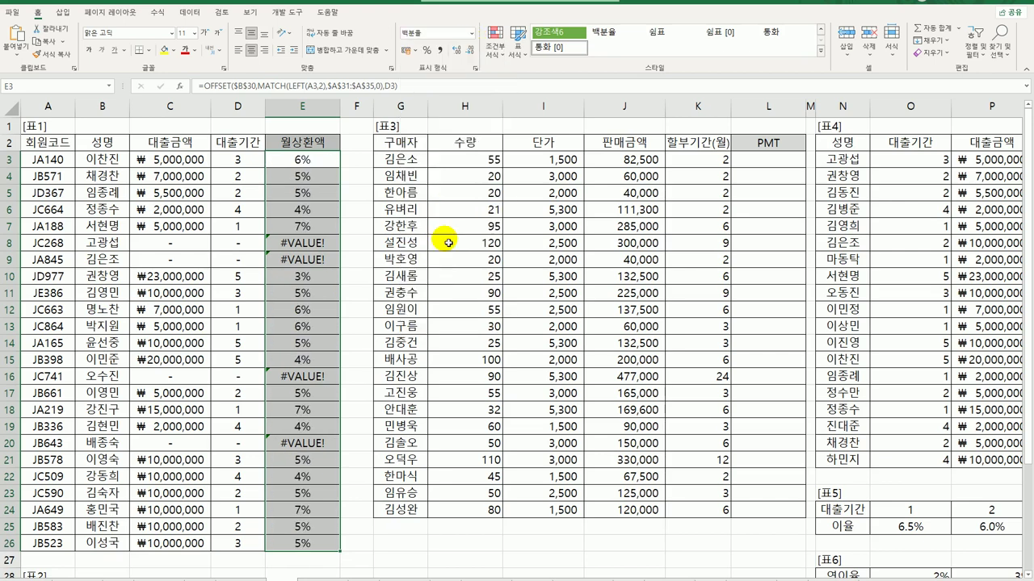
pyautogui.click(457, 51)
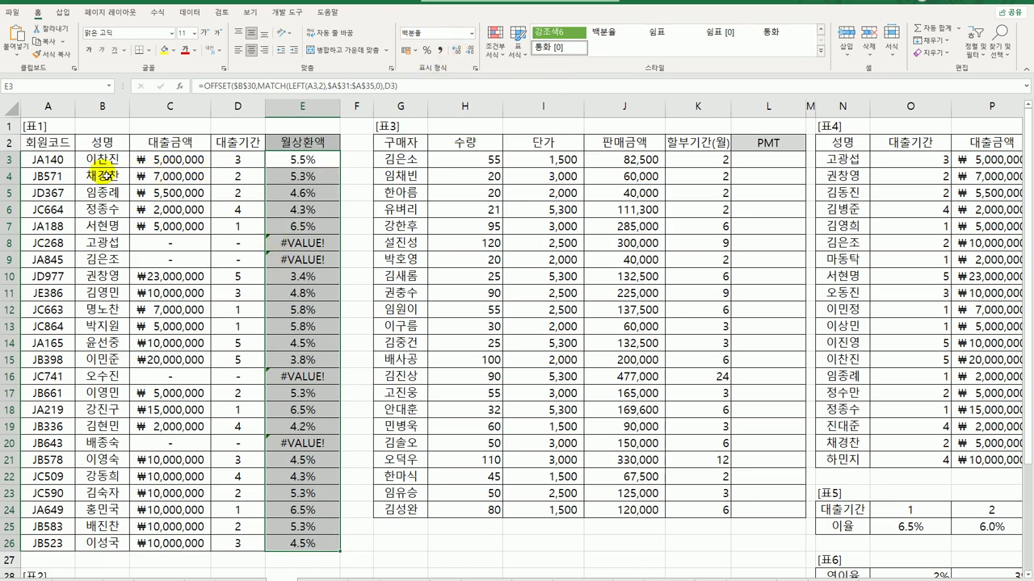
# - Check E3's rate against [표2] by tracing from B30 to E31 using the member code and 대출기간 in row 3
pyautogui.click(44, 159)
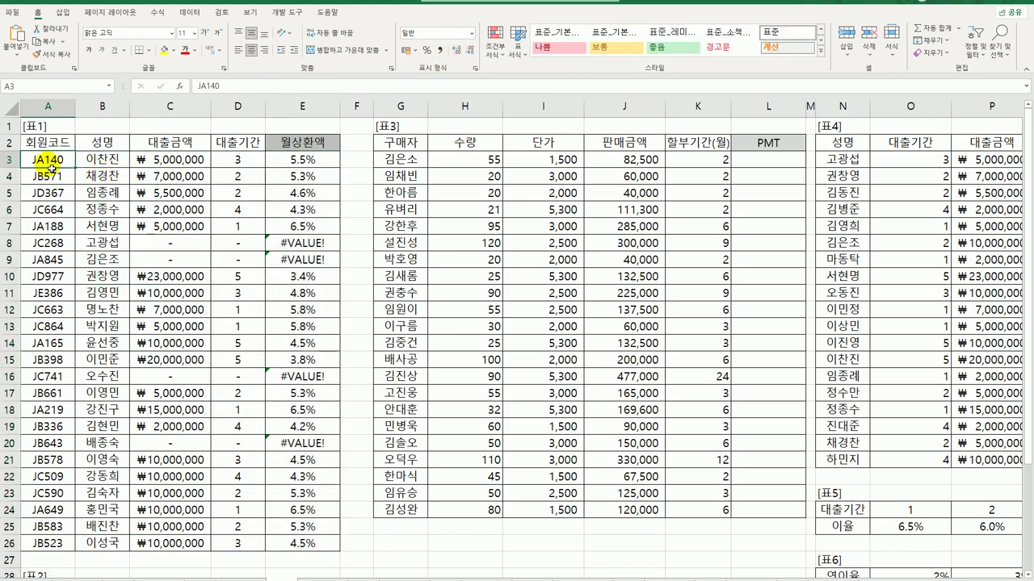
pyautogui.click(235, 165)
pyautogui.scroll(-6, 323, 270)
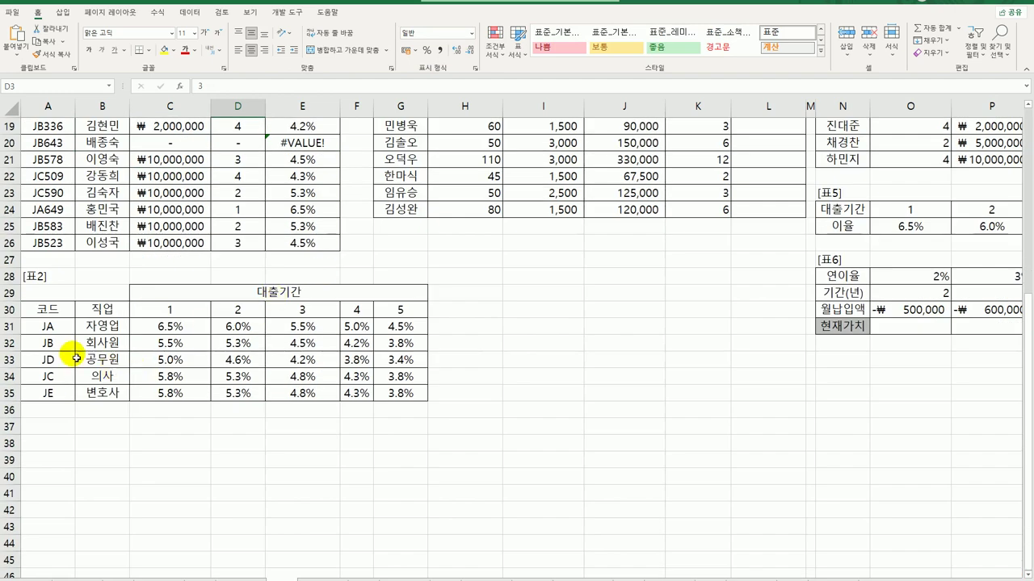
pyautogui.click(122, 310)
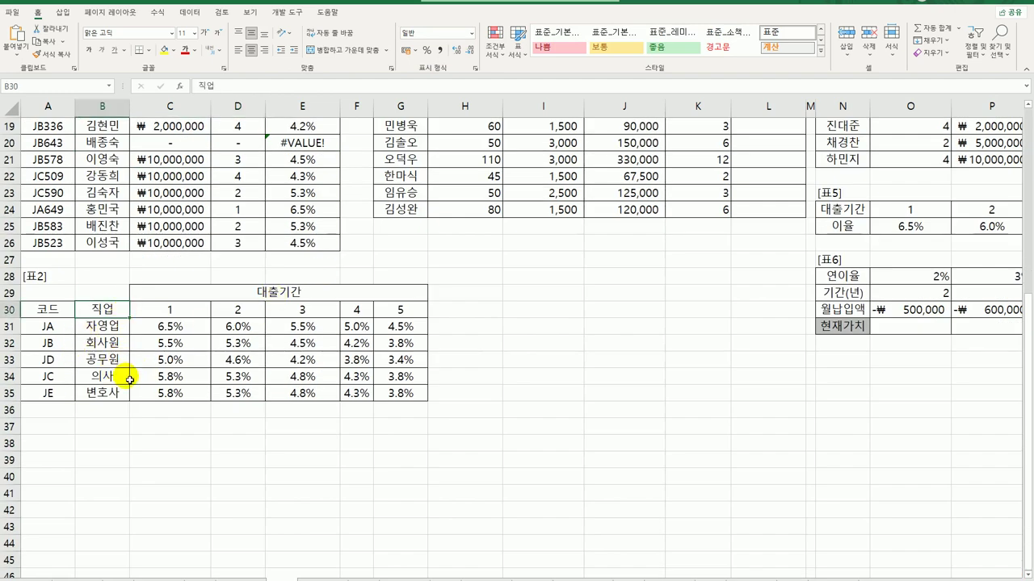
pyautogui.click(103, 325)
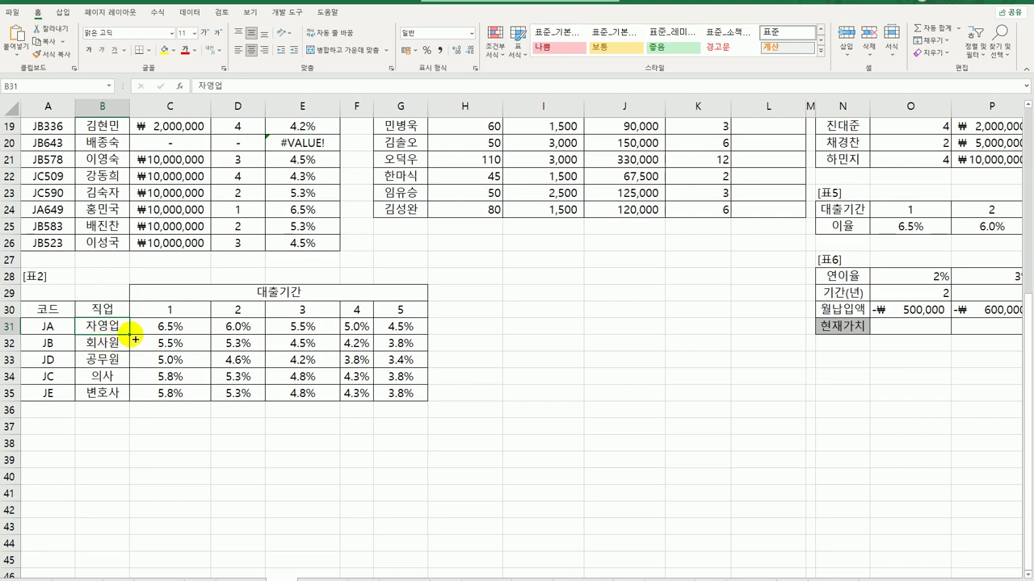
pyautogui.press('Right')
pyautogui.press('Right')
pyautogui.press('Right')
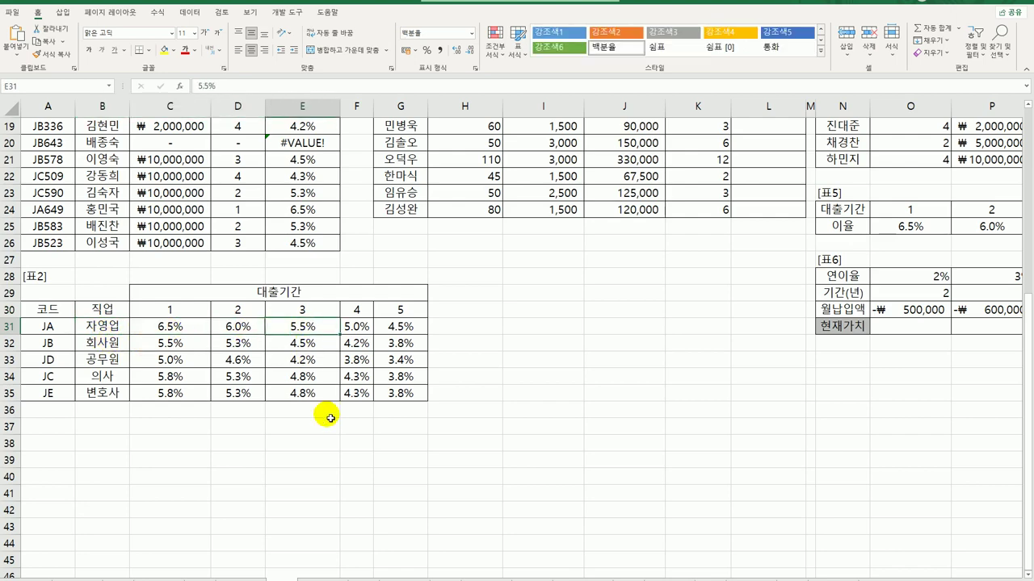
pyautogui.scroll(6, 330, 418)
pyautogui.click(328, 158)
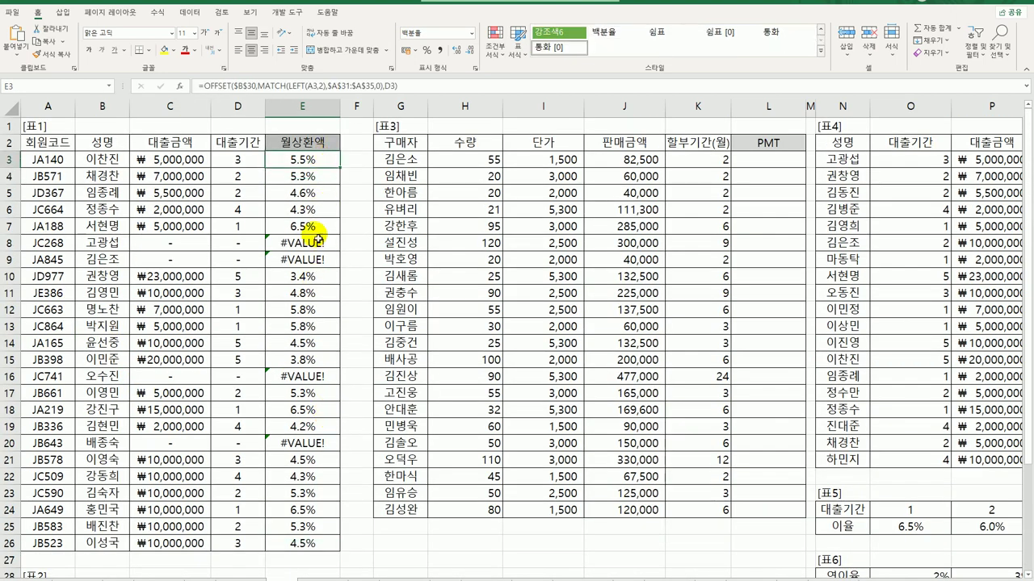
# - Check E4's rate against [표2] by tracing two rows down and two columns across from B30 to D32
pyautogui.click(237, 179)
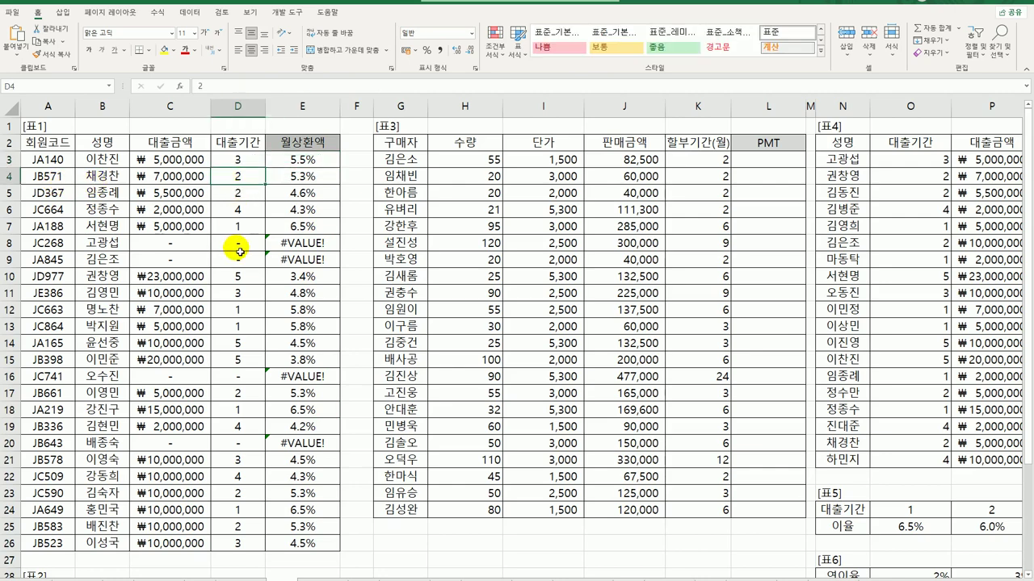
pyautogui.scroll(-6, 240, 252)
pyautogui.click(102, 310)
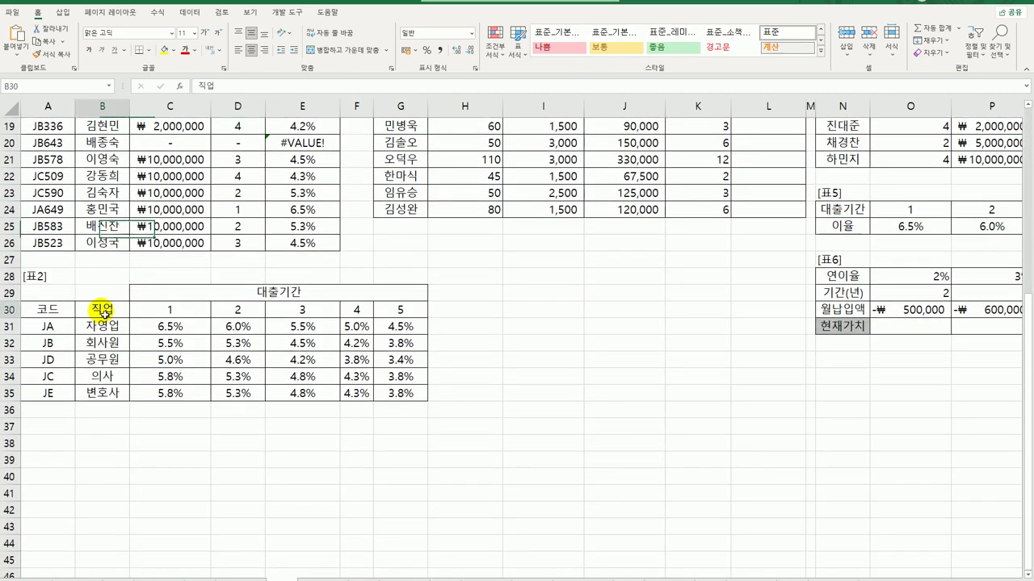
pyautogui.click(103, 326)
pyautogui.click(102, 343)
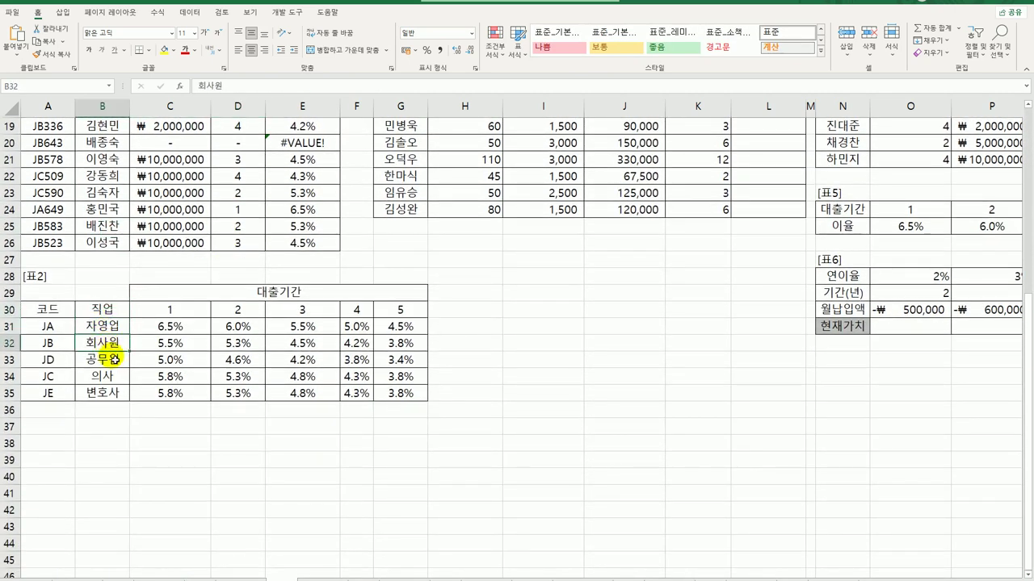
pyautogui.click(150, 343)
pyautogui.click(237, 343)
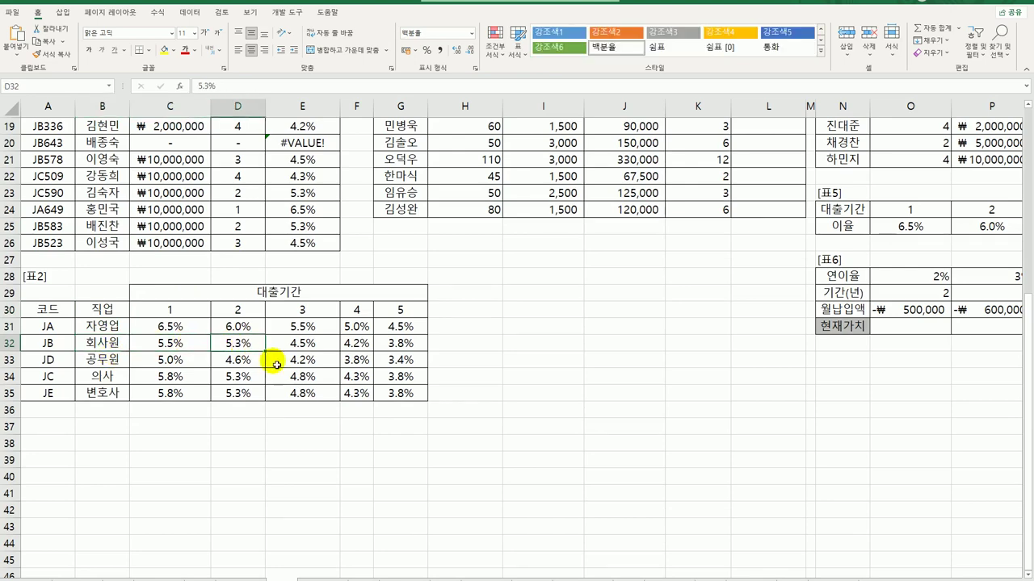
pyautogui.scroll(6, 275, 357)
pyautogui.click(328, 178)
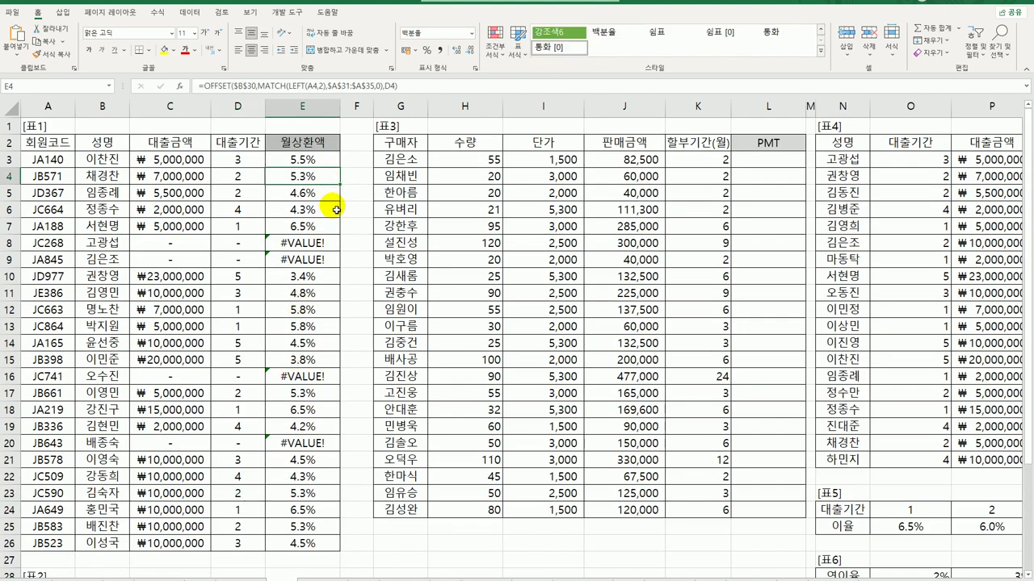
# - Restore the accounting (회계) number format on E3:E26
pyautogui.click(324, 161)
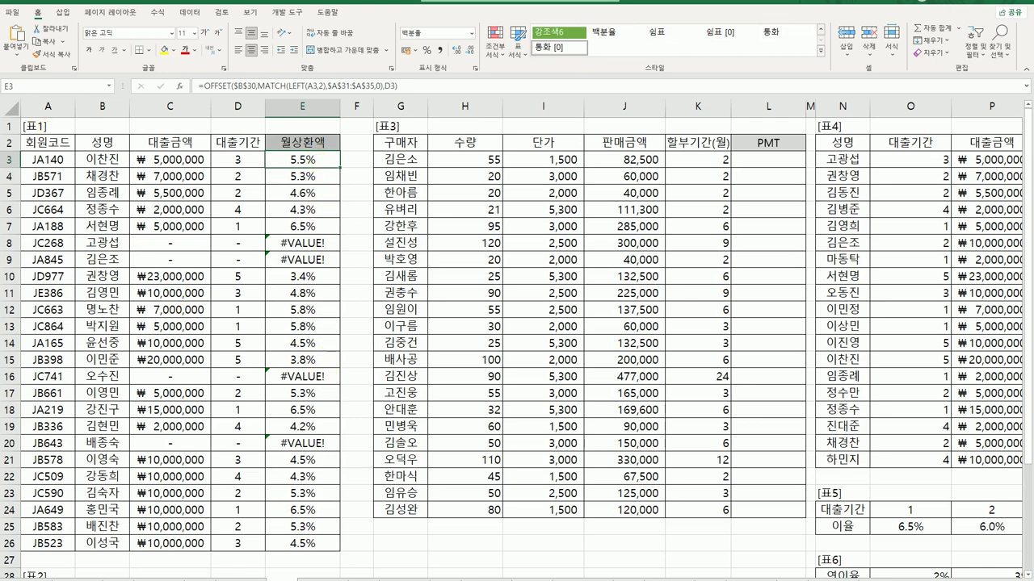
pyautogui.hotkey('ctrl', 'shift', 'Down')
pyautogui.hotkey('ctrl', 'v')
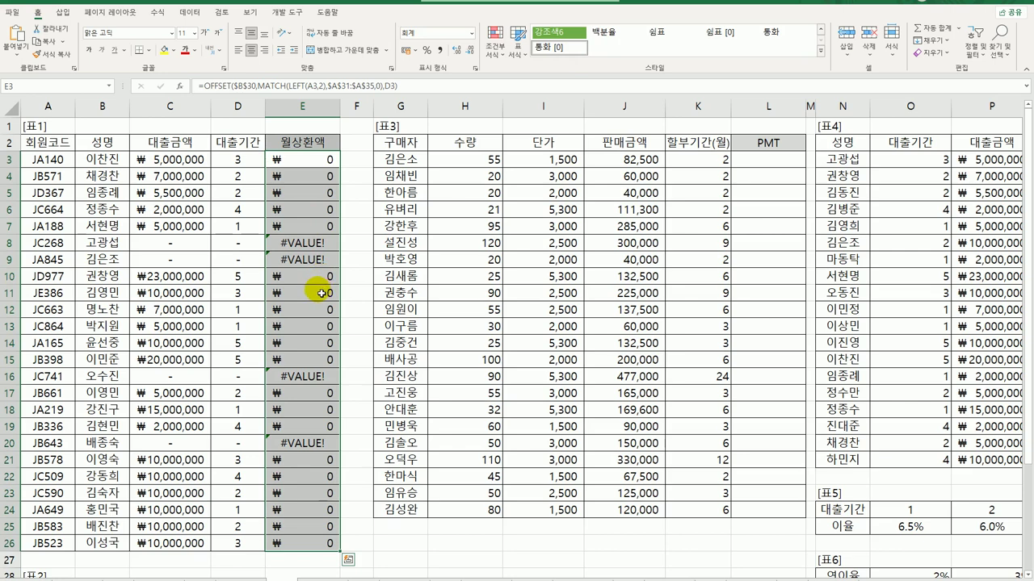
# - Wrap E3's OFFSET formula in a PMT function as its rate argument and open PMT's function arguments
pyautogui.click(319, 162)
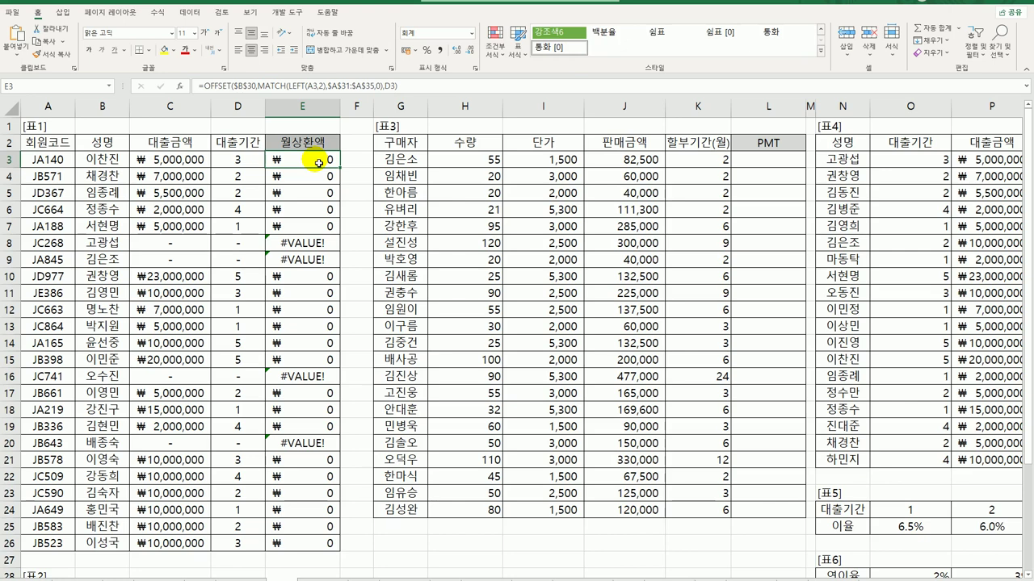
pyautogui.doubleClick(319, 163)
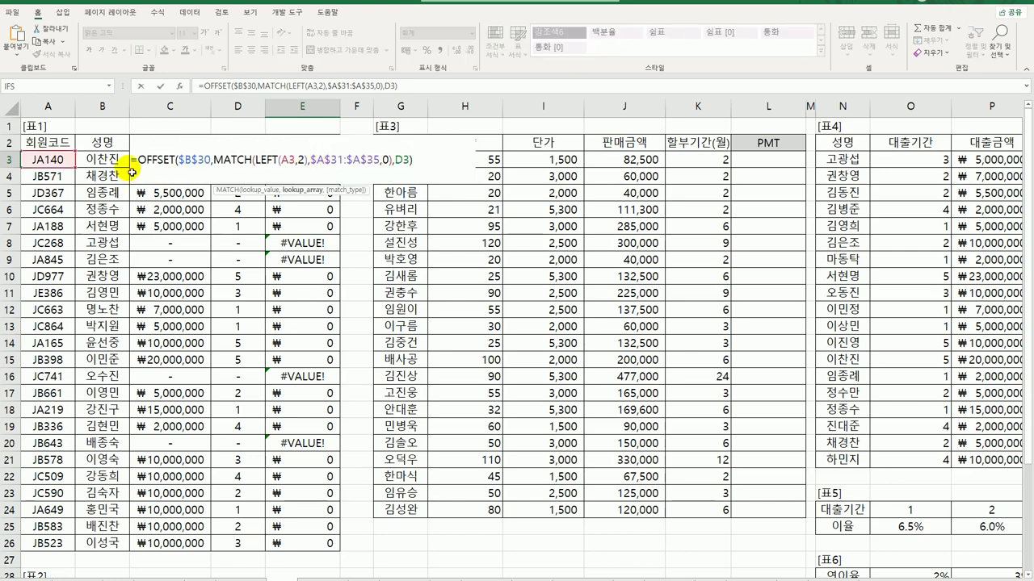
pyautogui.write('pmt')
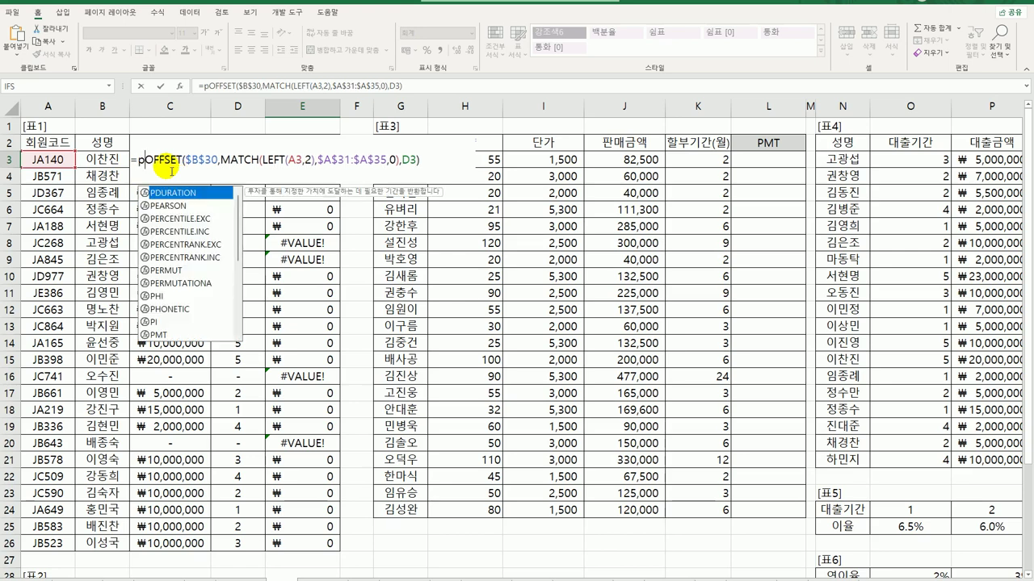
pyautogui.press('Tab')
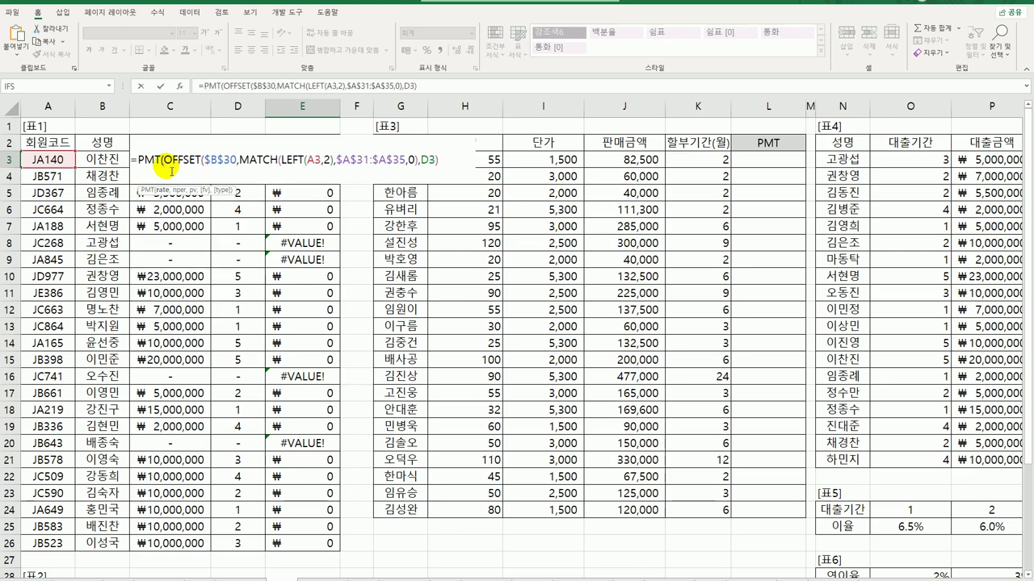
pyautogui.press('Left')
pyautogui.press('Left')
pyautogui.press('Left')
pyautogui.press('Left')
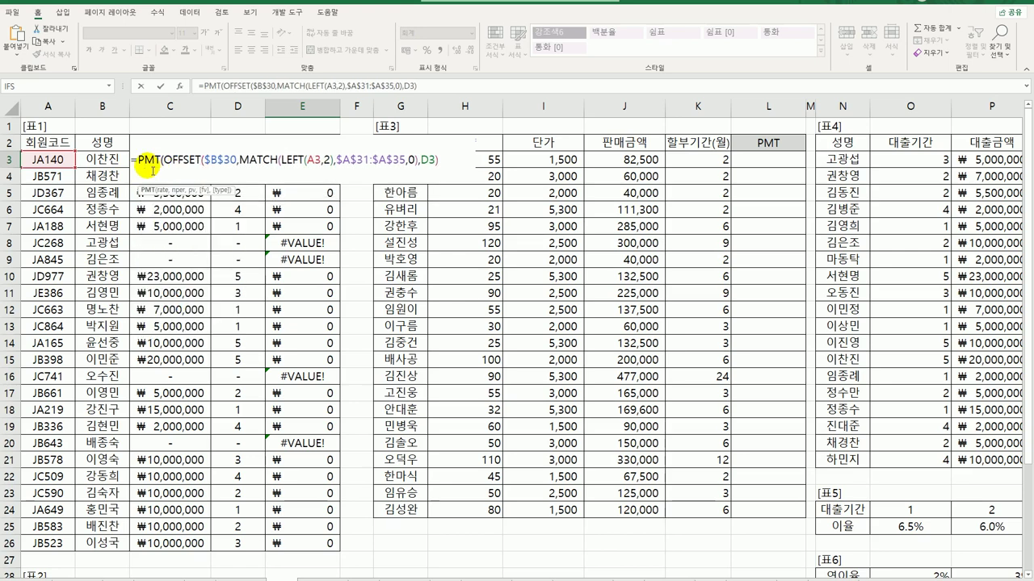
pyautogui.click(180, 86)
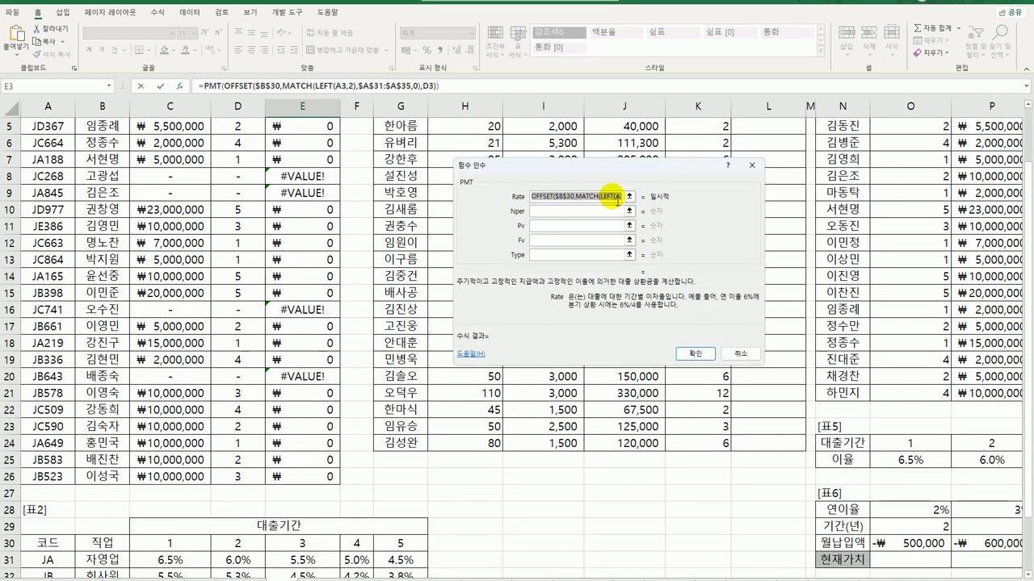
# - Append /12 to the end of PMT's Rate expression to convert the annual rate to a monthly one
pyautogui.click(620, 197)
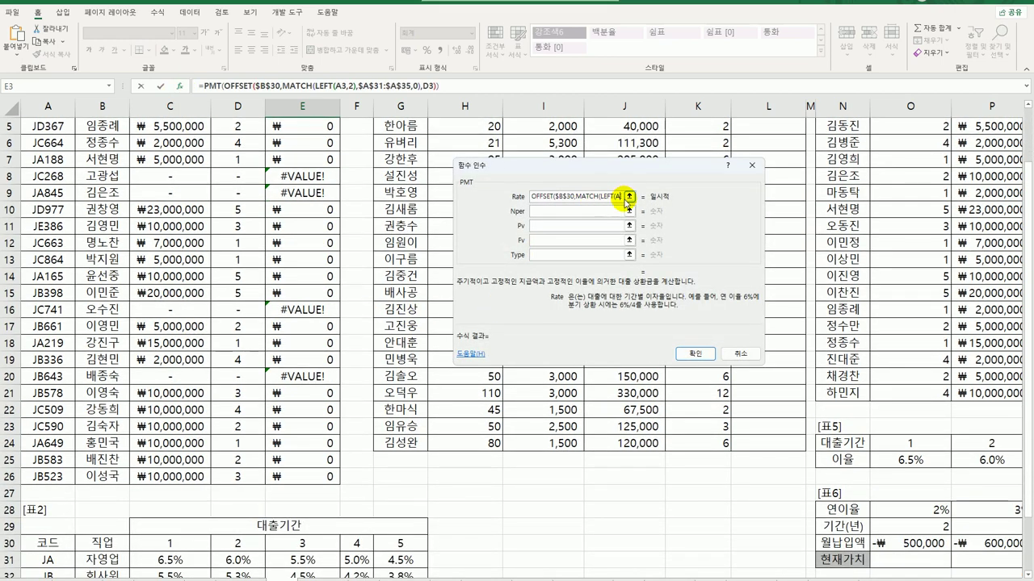
pyautogui.press('Right')
pyautogui.press('Right')
pyautogui.press('Right')
pyautogui.press('Right')
pyautogui.press('Right')
pyautogui.press('Right')
pyautogui.press('Right')
pyautogui.press('Right')
pyautogui.press('Right')
pyautogui.press('Right')
pyautogui.press('Right')
pyautogui.press('Right')
pyautogui.press('Right')
pyautogui.press('Right')
pyautogui.press('Right')
pyautogui.press('Right')
pyautogui.press('Right')
pyautogui.press('Right')
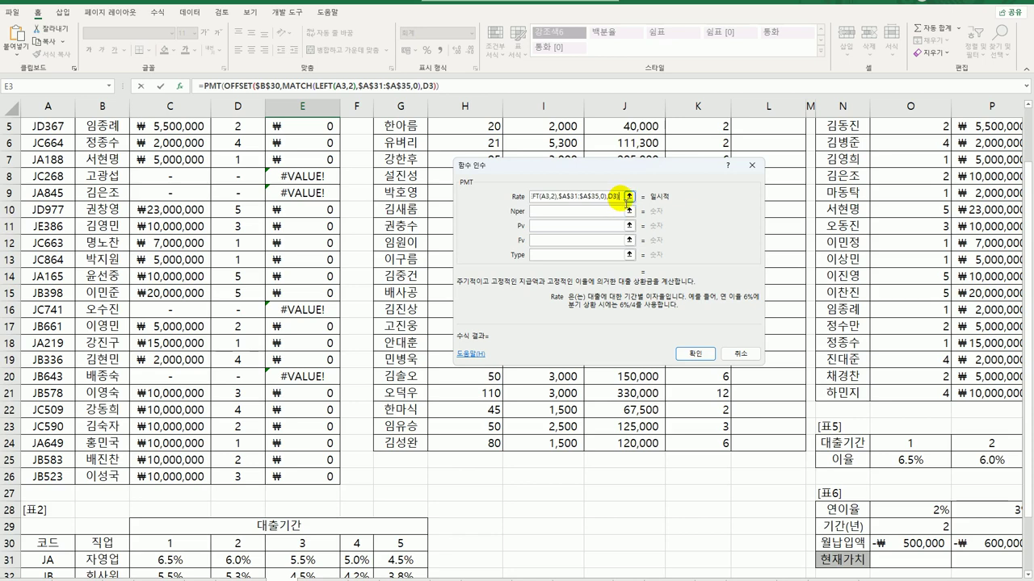
pyautogui.write('/')
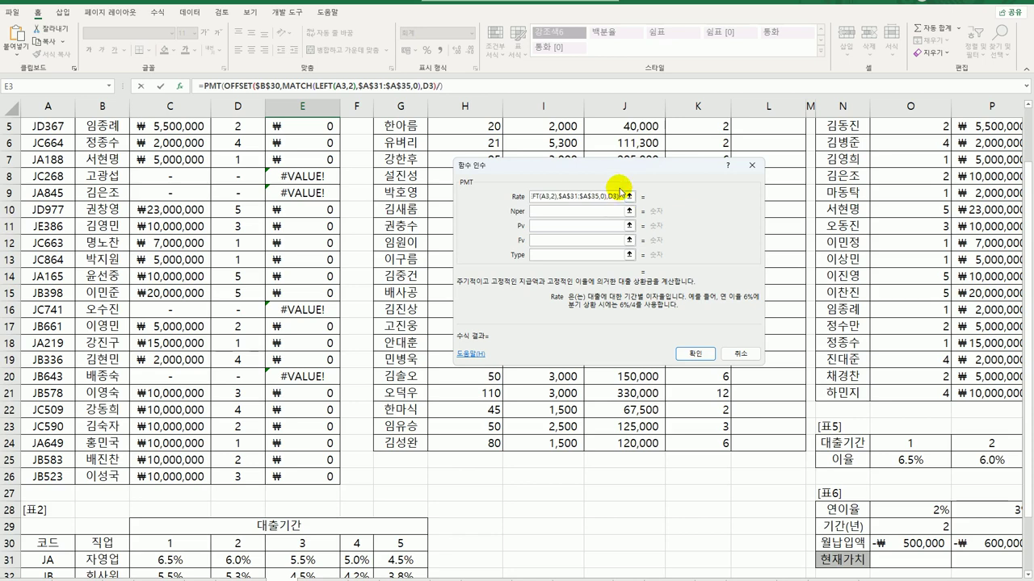
pyautogui.write('12')
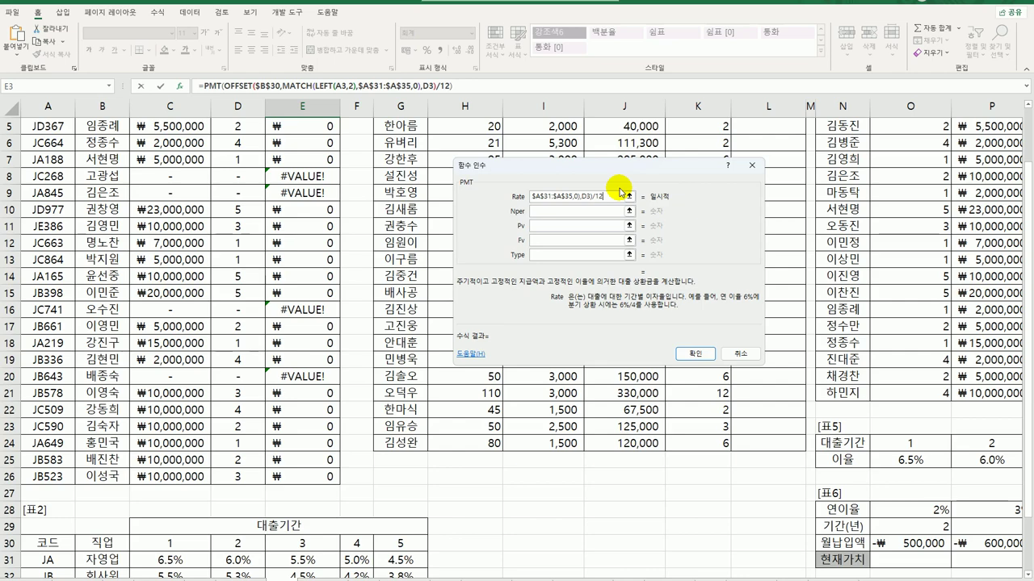
# - Set PMT's Nper argument to D3*12, converting 대출기간 from years to months
pyautogui.click(581, 211)
pyautogui.scroll(2, 276, 279)
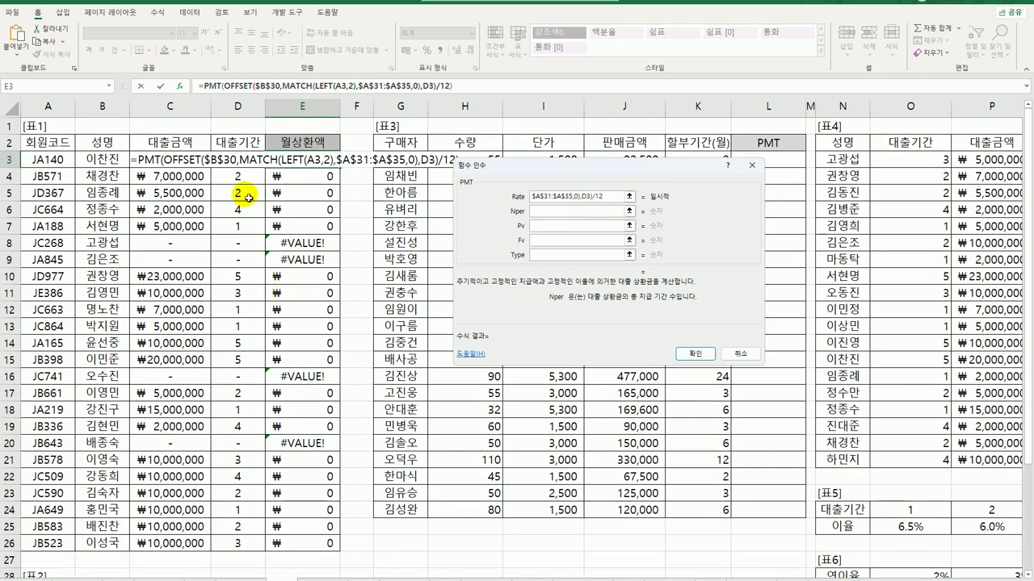
pyautogui.click(232, 159)
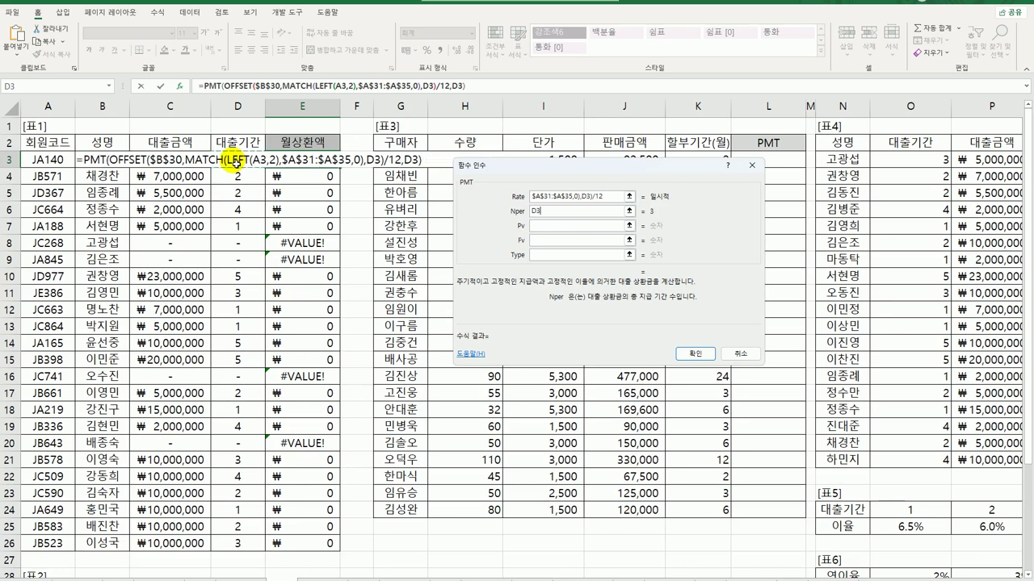
pyautogui.write('*')
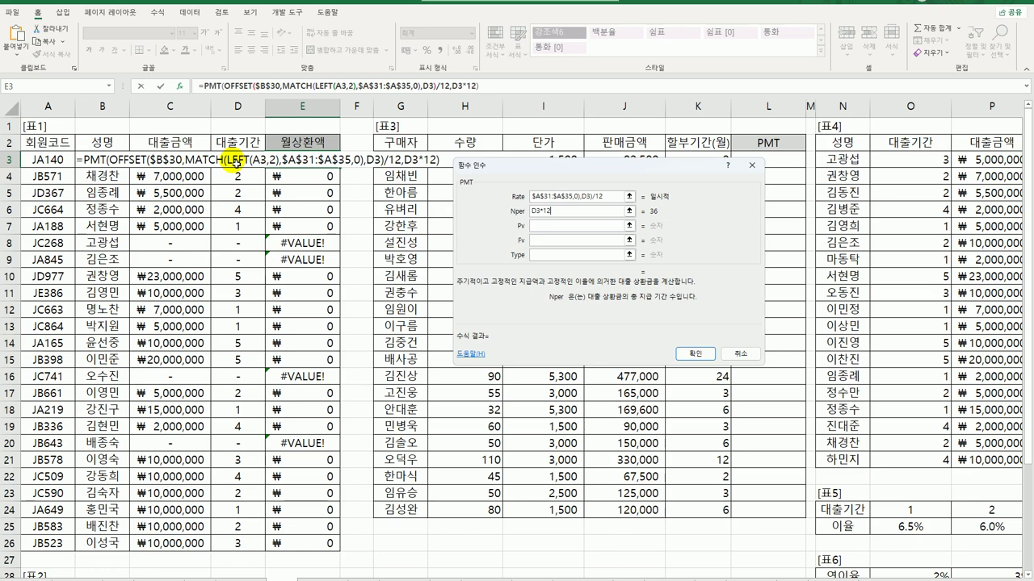
# - Set PMT's Pv argument to -C3, the negated 대출금액, and enter the completed formula in E3
pyautogui.click(542, 227)
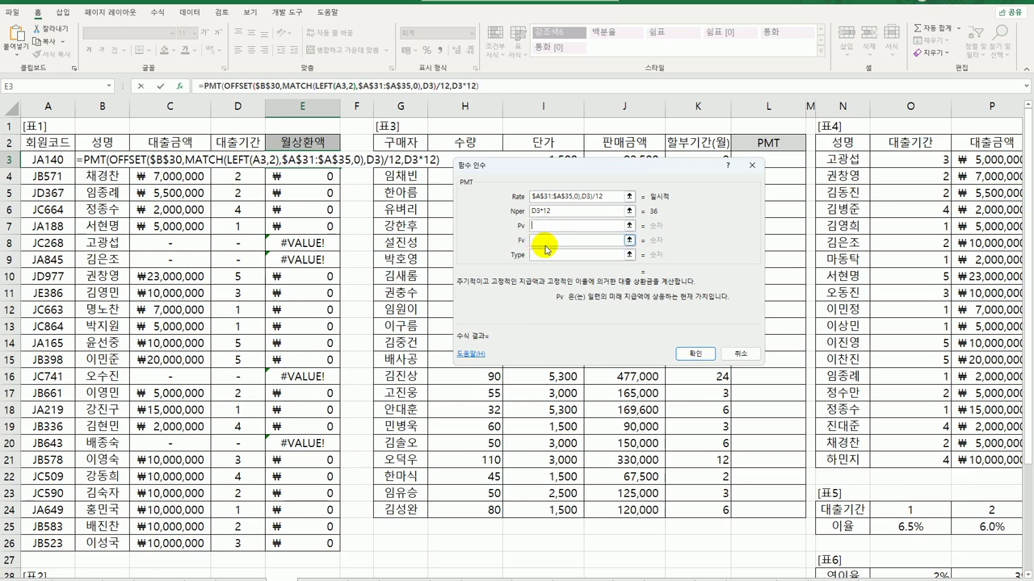
pyautogui.write('-')
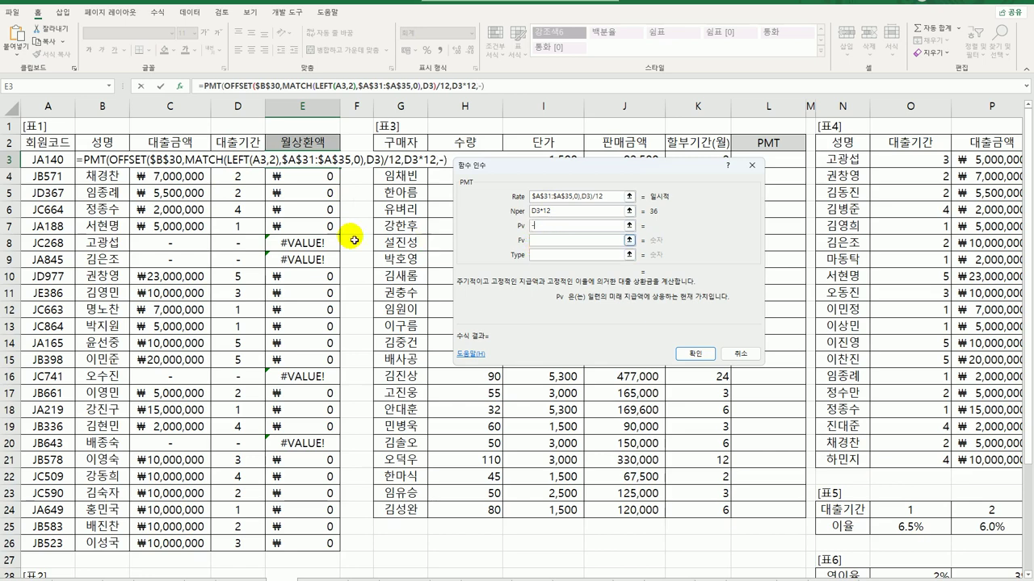
pyautogui.click(186, 159)
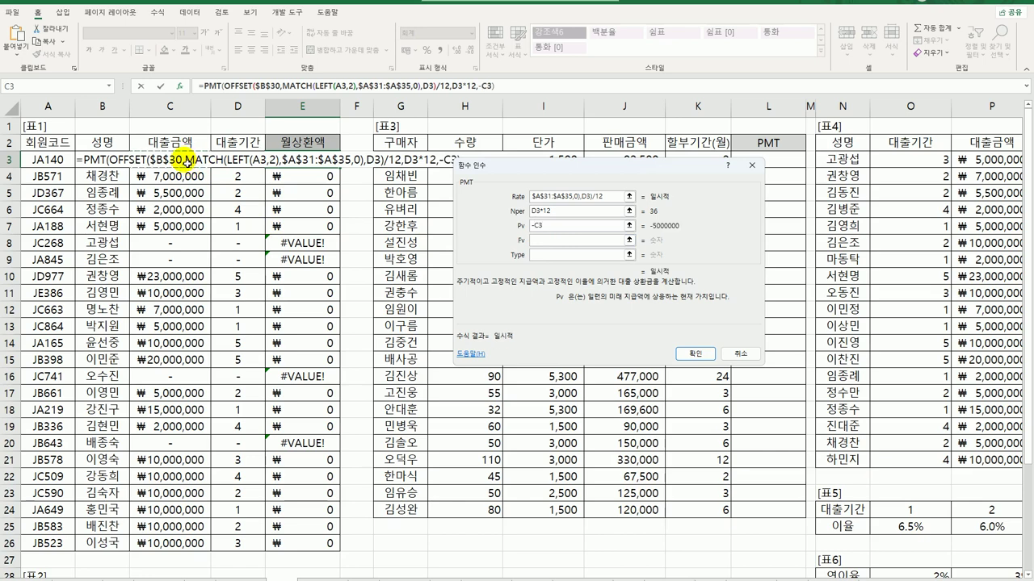
pyautogui.click(682, 354)
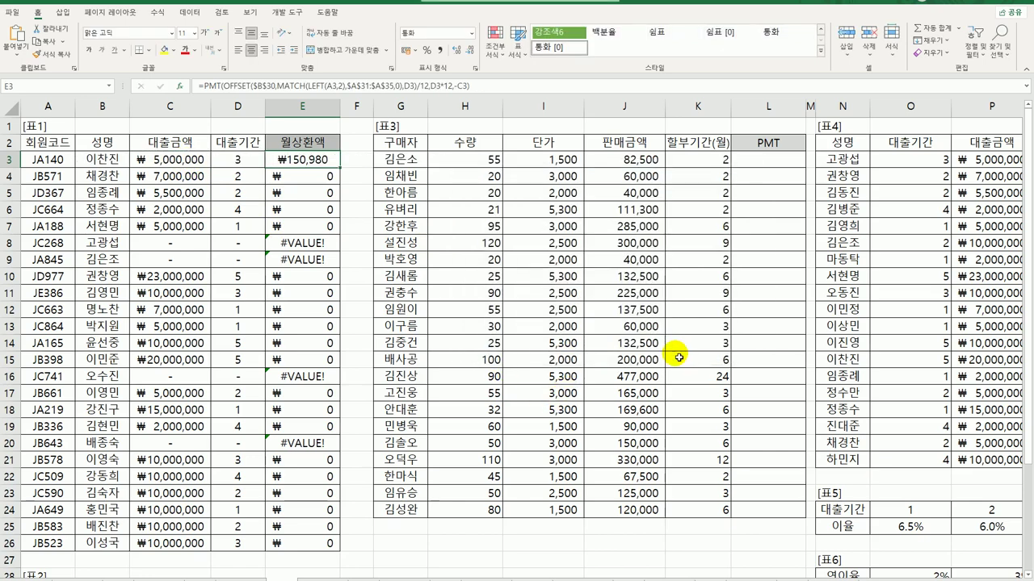
# - Fill E3's PMT formula down the 월상환액 column to E26 and start wrapping E3's formula in IFERROR
pyautogui.doubleClick(341, 171)
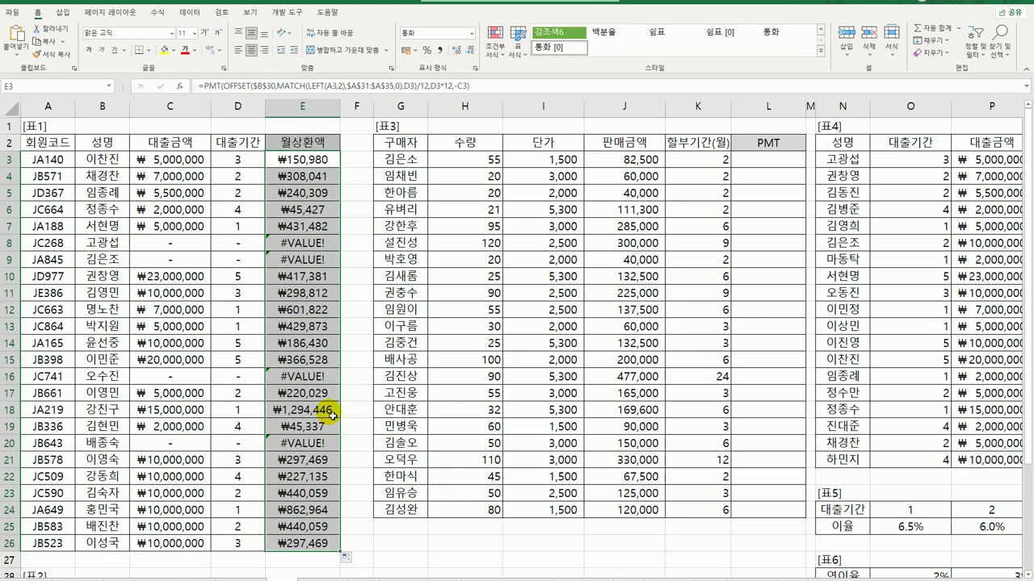
pyautogui.doubleClick(301, 159)
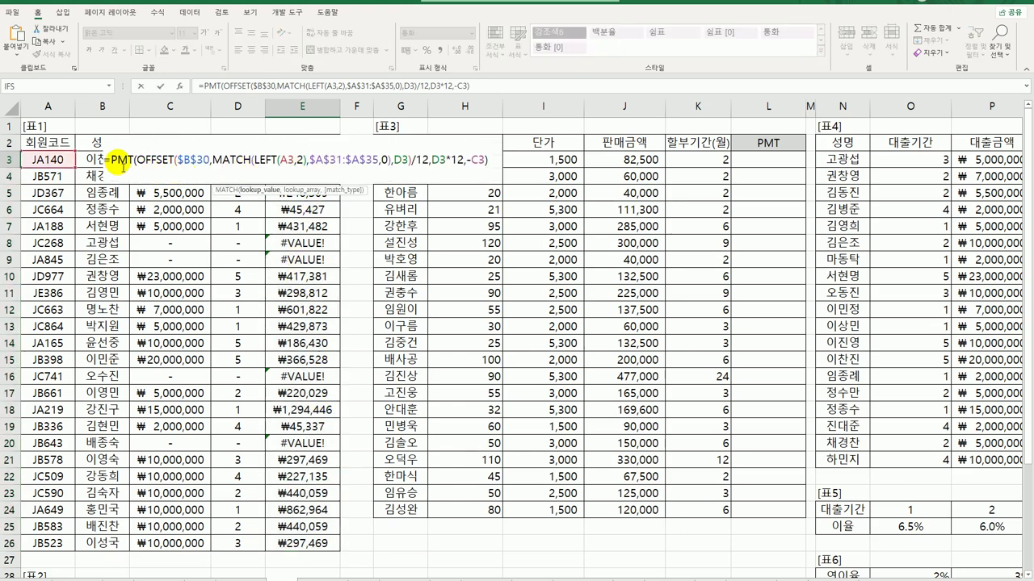
pyautogui.click(109, 159)
pyautogui.write('i')
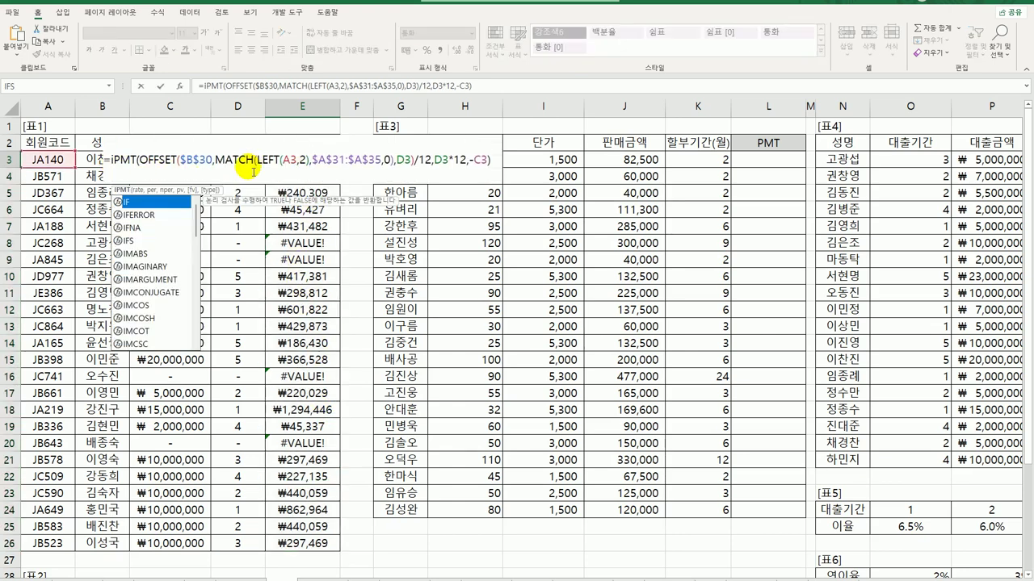
pyautogui.write('fe')
pyautogui.press('Tab')
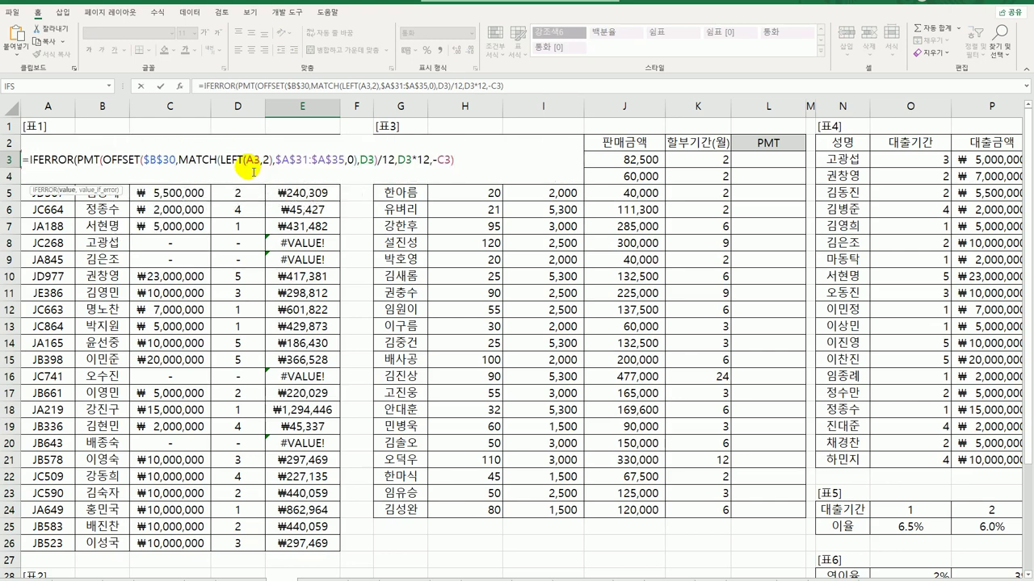
# - Set IFERROR's fallback value to "대출없음" and refill the completed E3 formula down to E26
pyautogui.press('End')
pyautogui.write(',"대출없음')
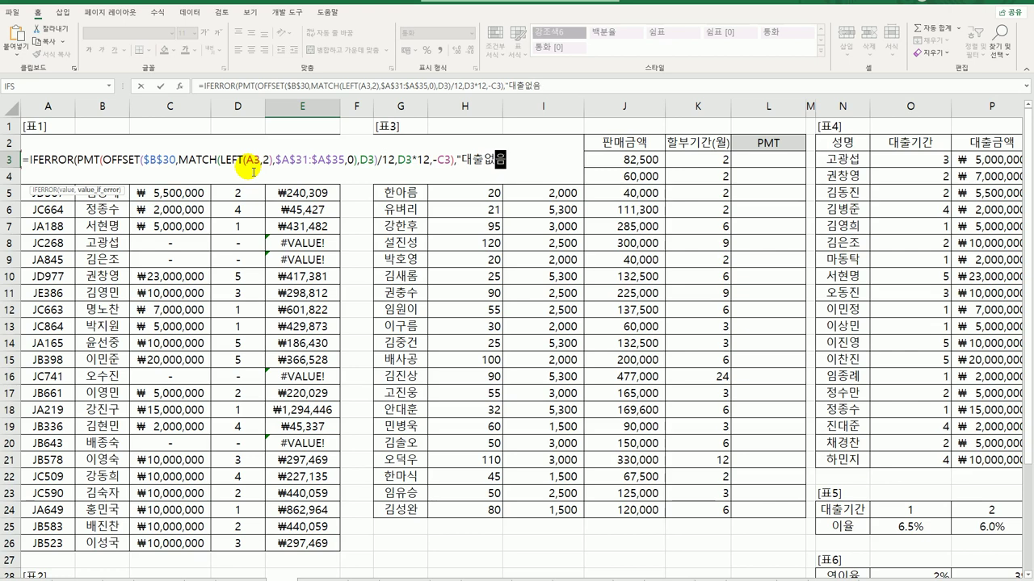
pyautogui.write('")')
pyautogui.press('Return')
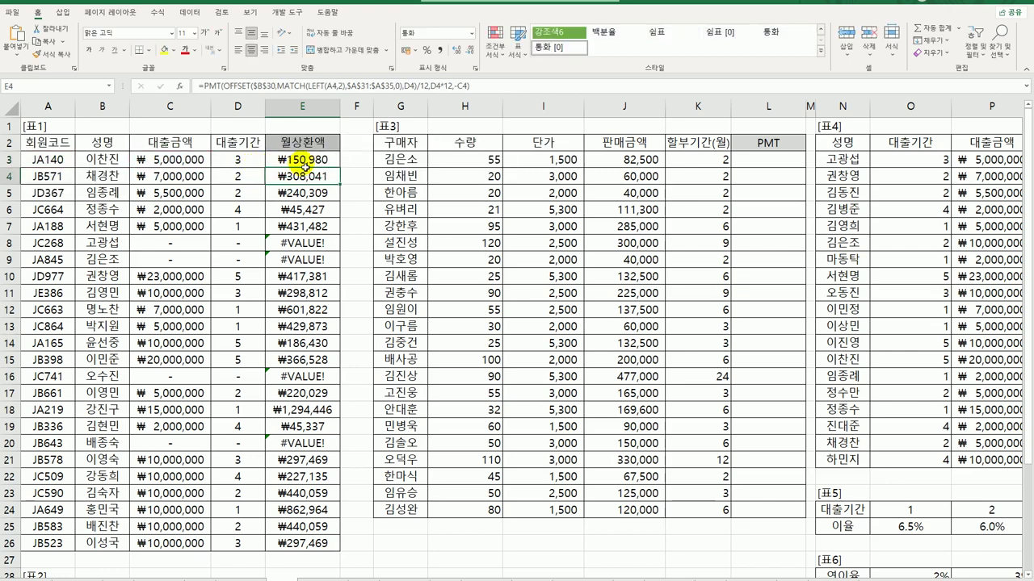
pyautogui.click(303, 161)
pyautogui.doubleClick(340, 167)
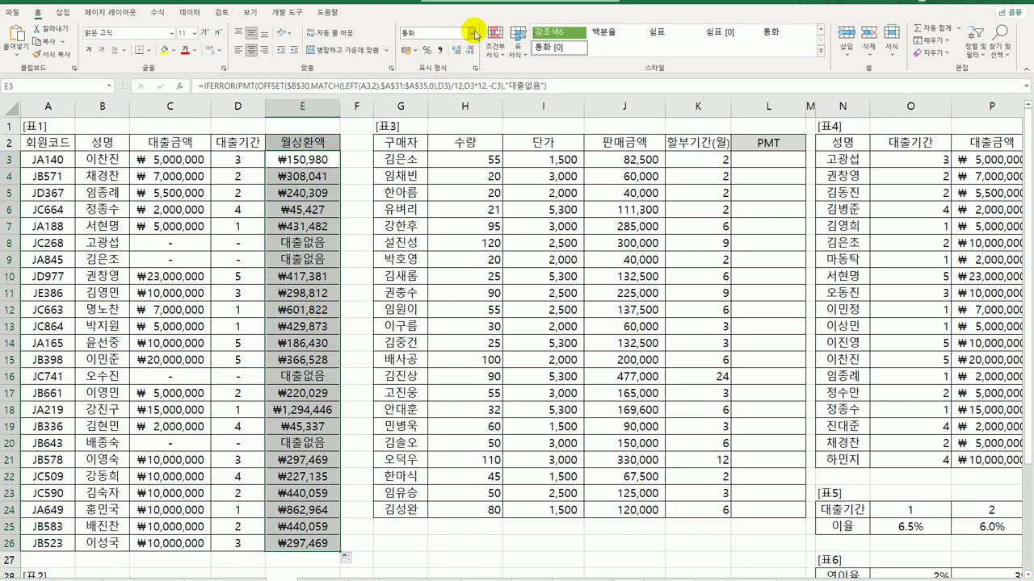
# - Apply the 회계 (accounting) number format to the 월상환액 values in E3:E26
pyautogui.click(471, 34)
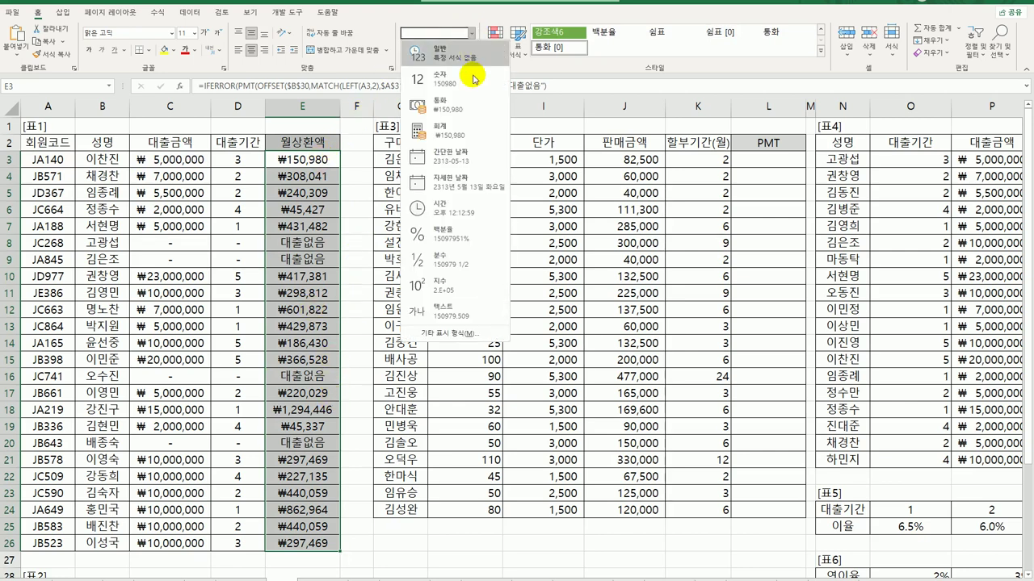
pyautogui.click(465, 129)
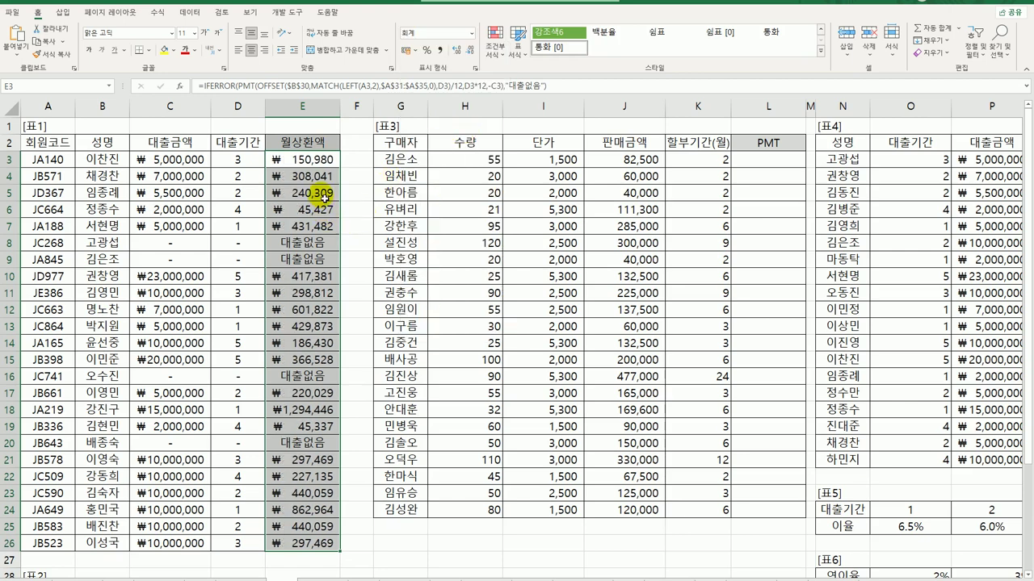
pyautogui.click(472, 37)
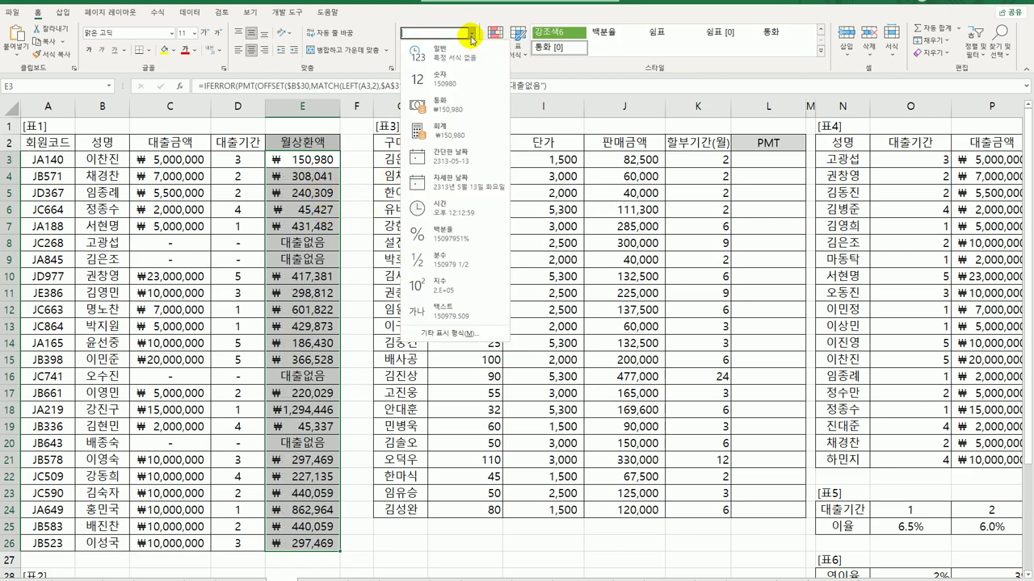
pyautogui.click(327, 154)
pyautogui.click(317, 160)
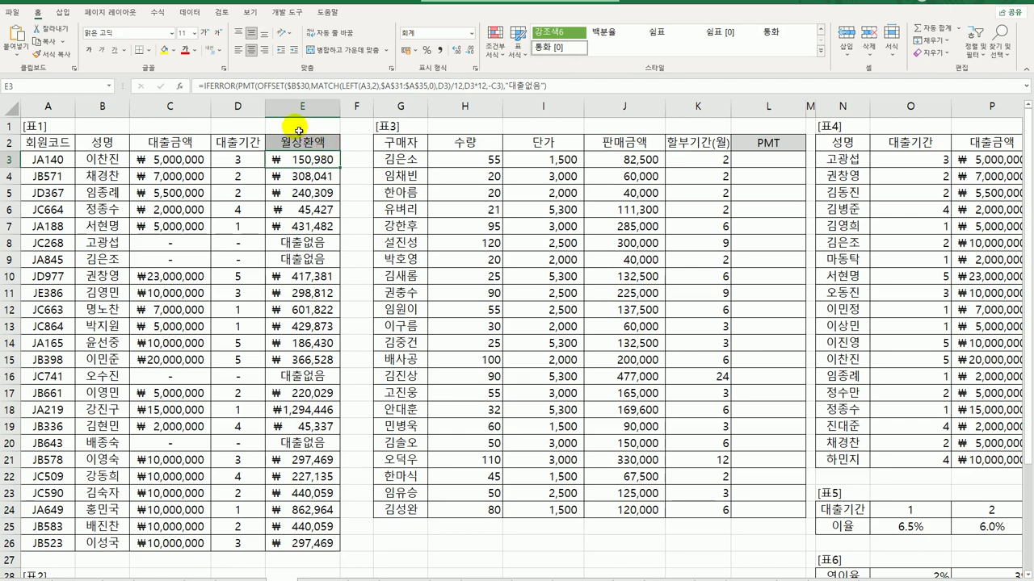
# - Start a PMT formula in L3 of [표3] and open its function arguments, keeping the data rows uncovered
pyautogui.scroll(-6, 320, 164)
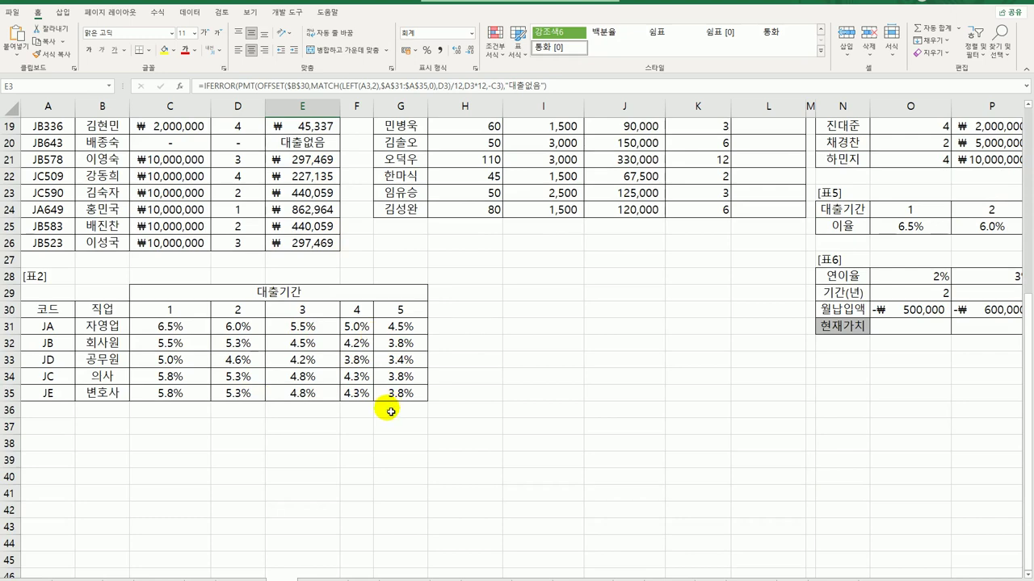
pyautogui.scroll(6, 386, 410)
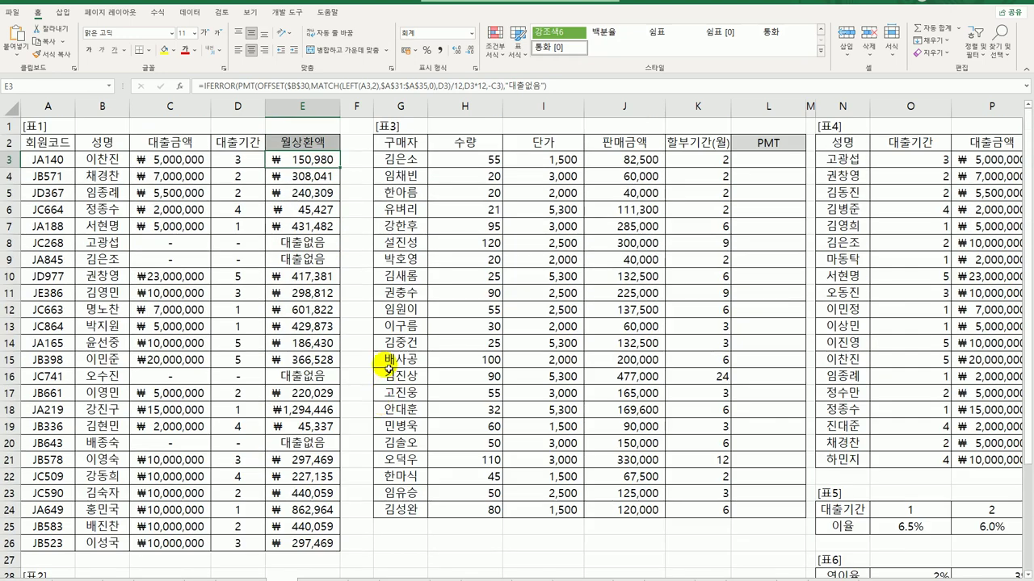
pyautogui.click(753, 164)
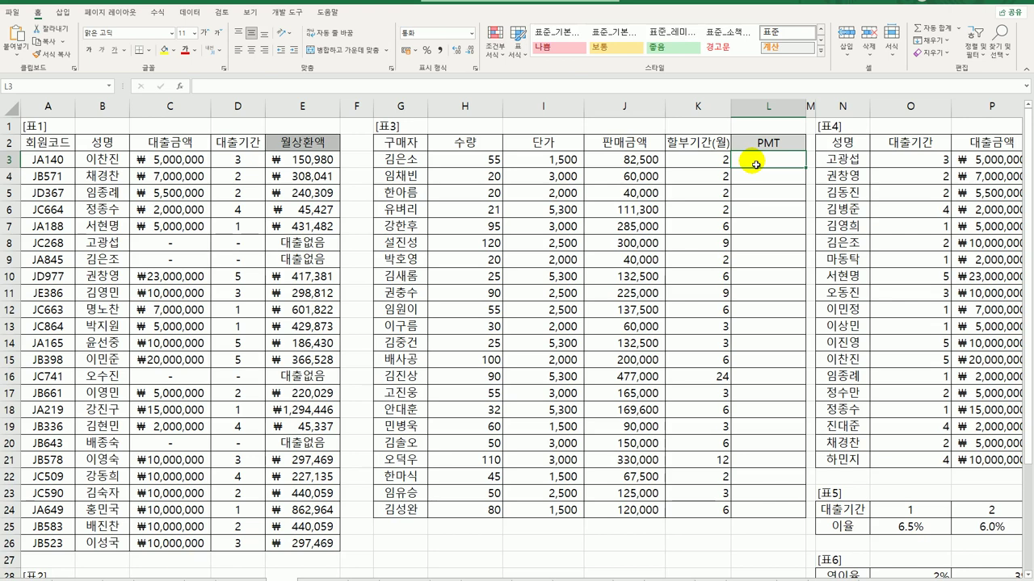
pyautogui.write('=')
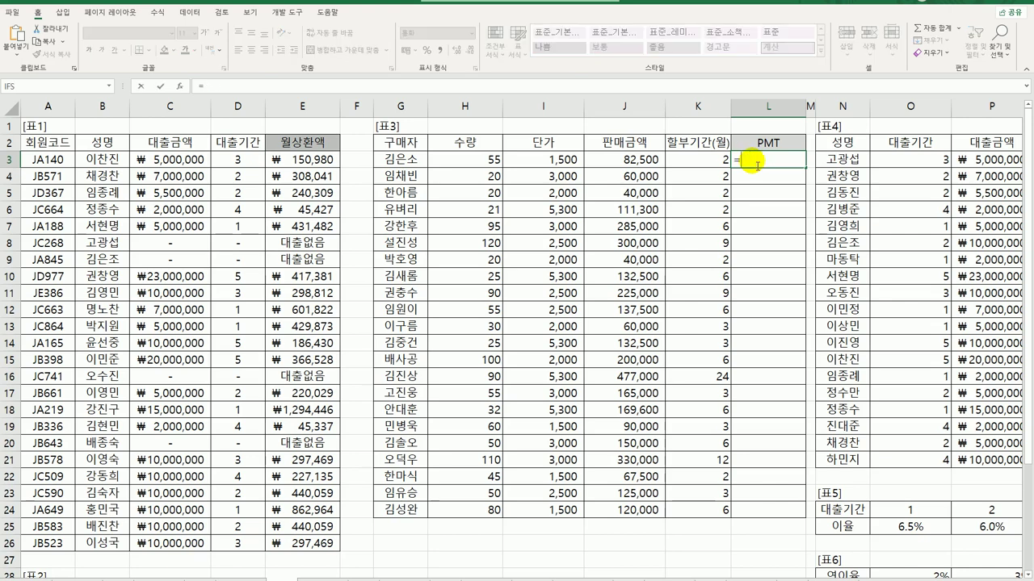
pyautogui.write('pmt')
pyautogui.press('Tab')
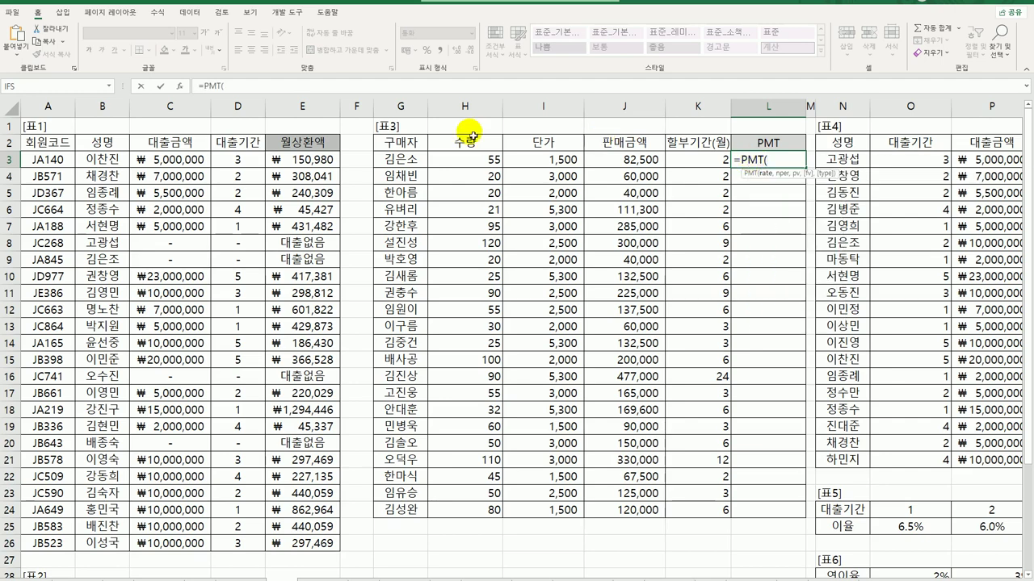
pyautogui.click(179, 85)
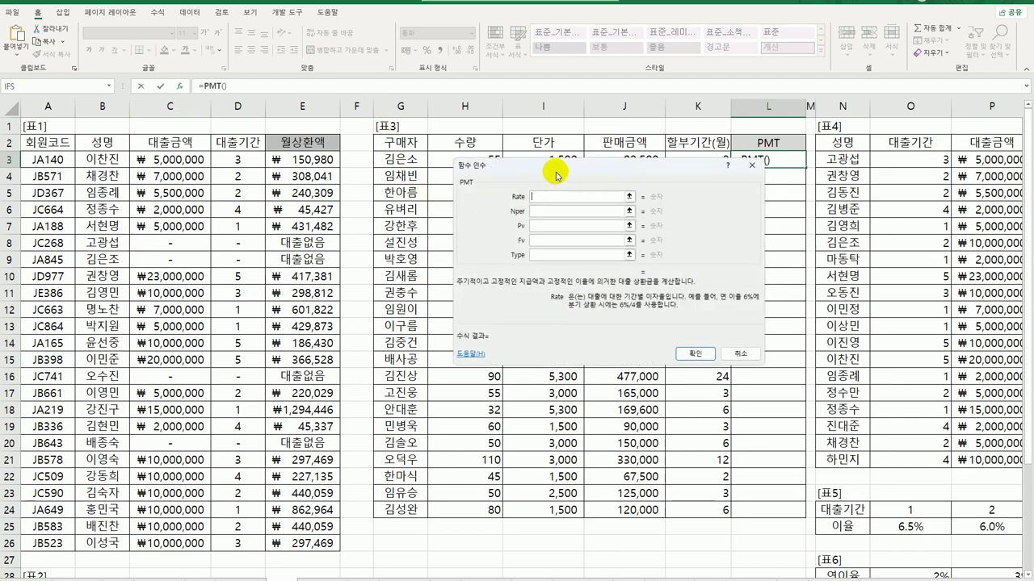
pyautogui.moveTo(559, 167); pyautogui.dragTo(626, 289)
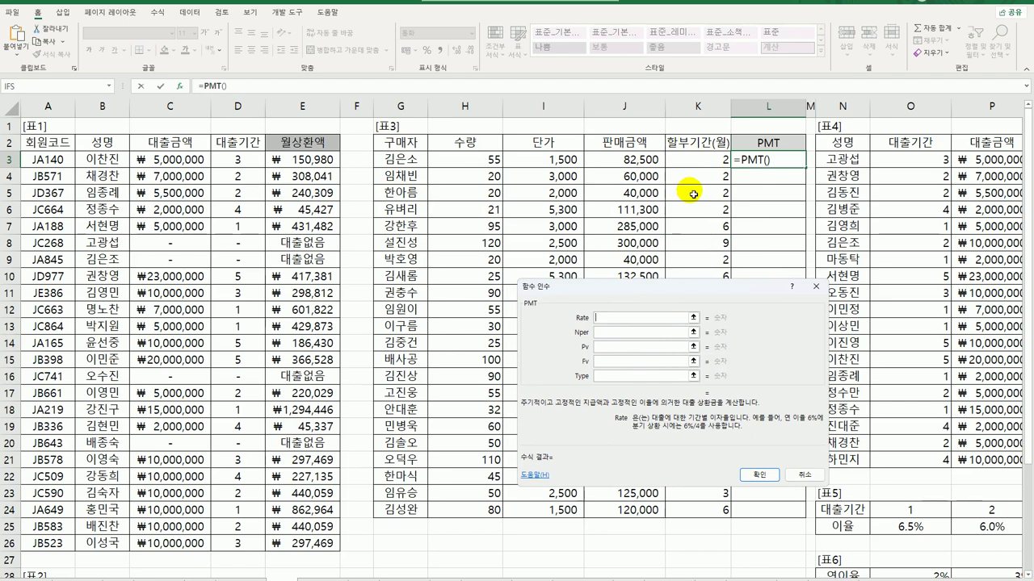
# - Set PMT's Rate argument to 3%/12 and its Nper argument to K3, the 할부기간(월)
pyautogui.write('3')
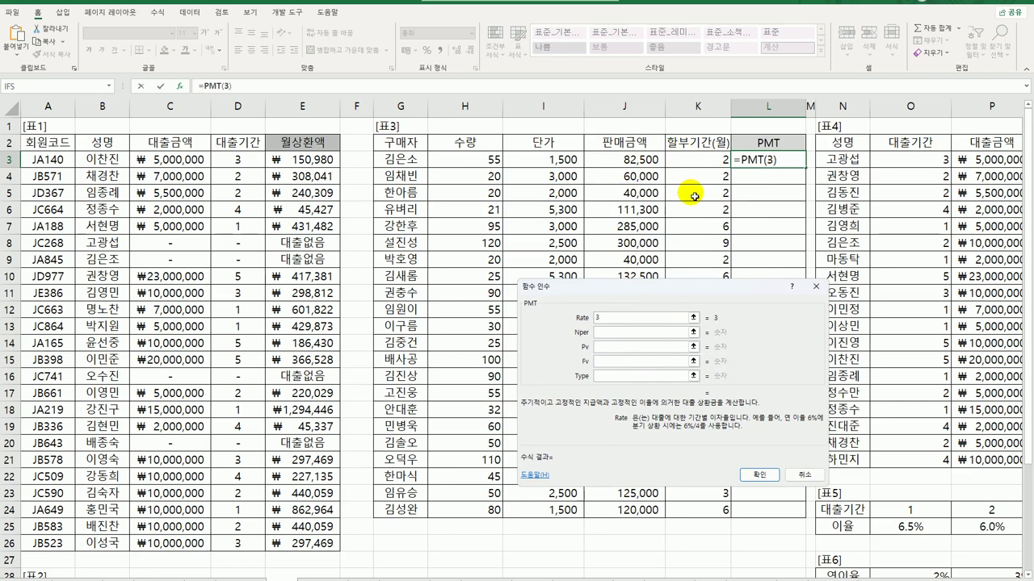
pyautogui.write('%/12')
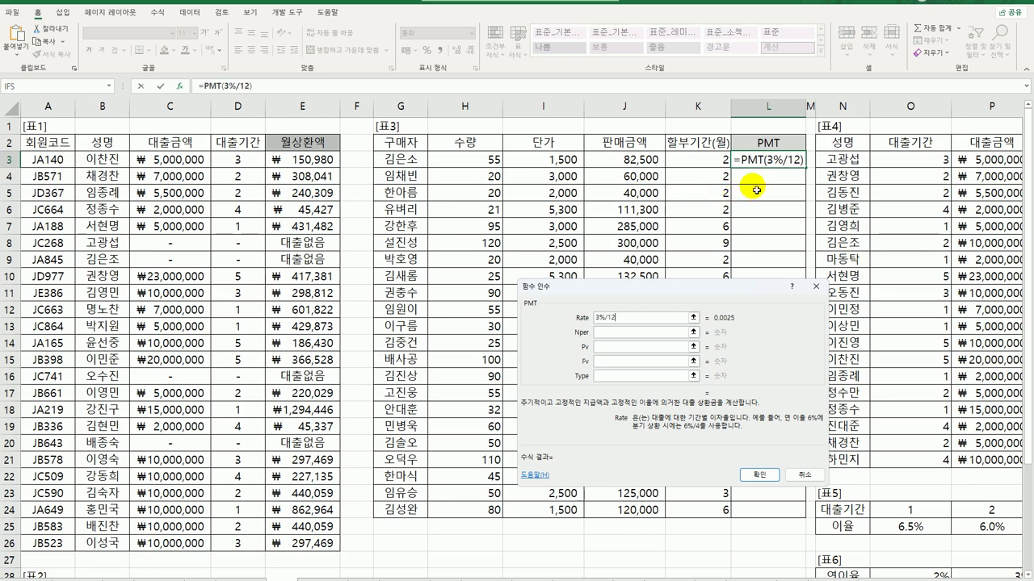
pyautogui.click(633, 336)
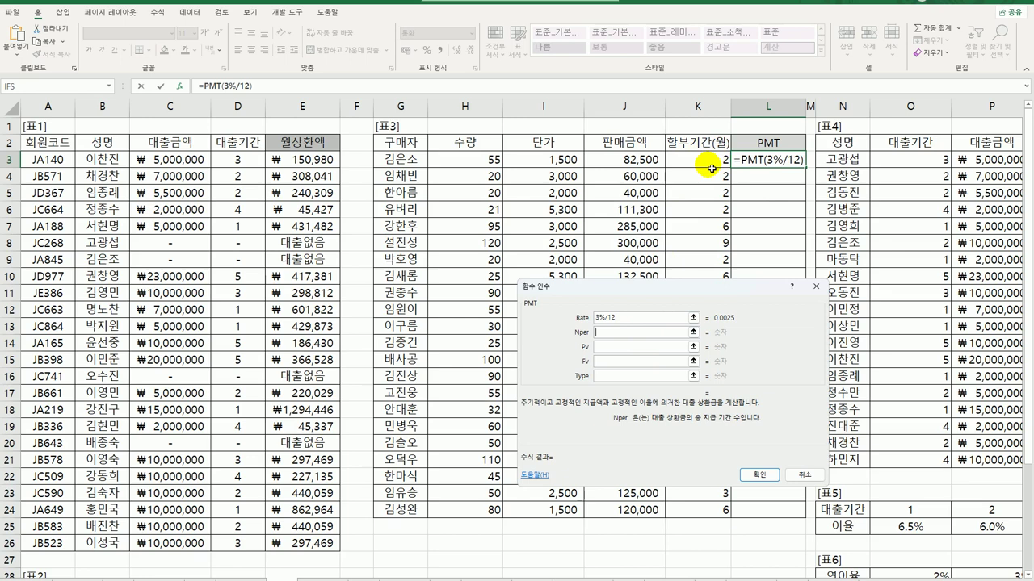
pyautogui.click(710, 167)
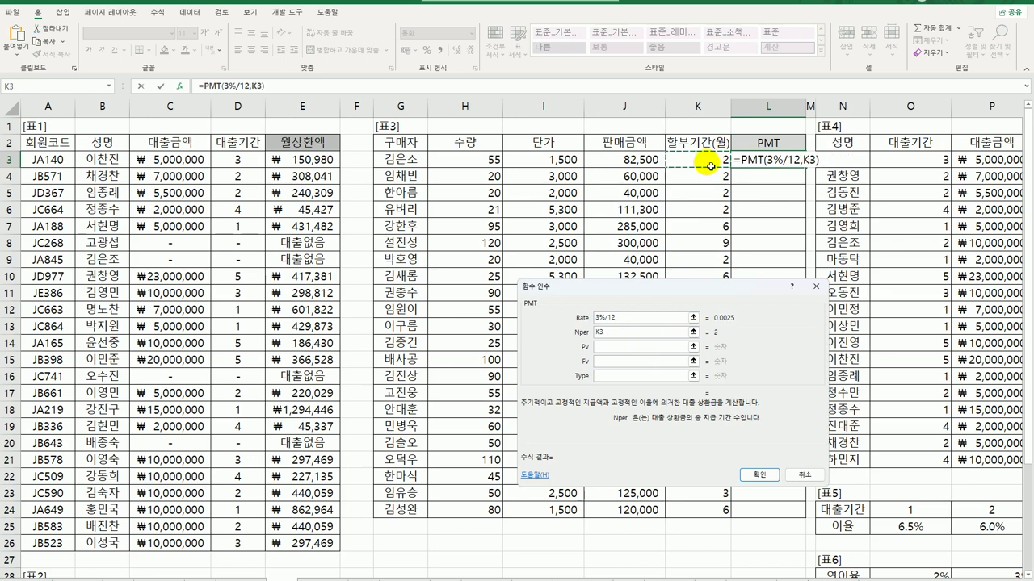
# - Set PMT's Pv argument to -J3, the negated 판매금액, and fill the completed formula down to L24
pyautogui.click(631, 352)
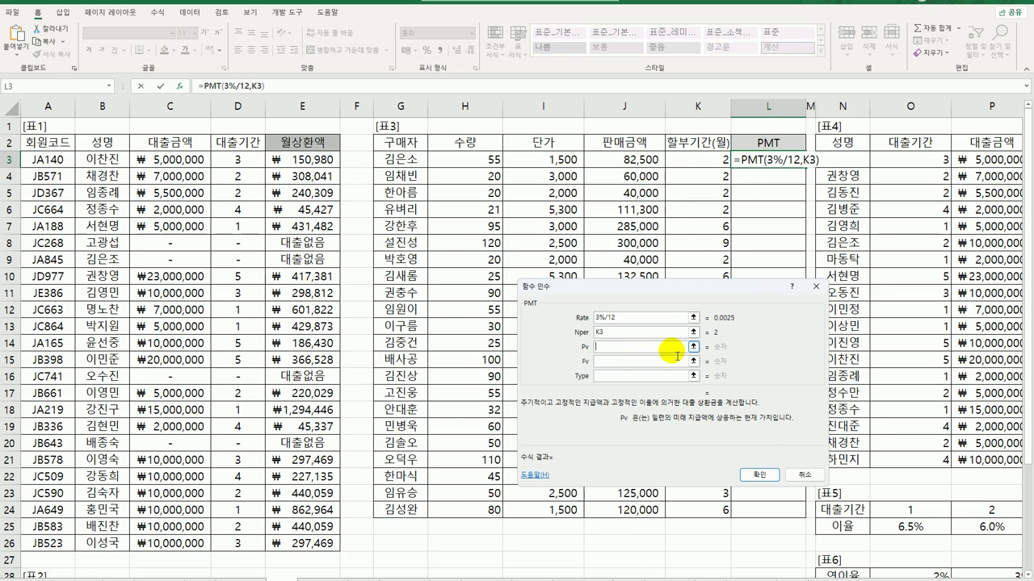
pyautogui.write('-')
pyautogui.click(634, 159)
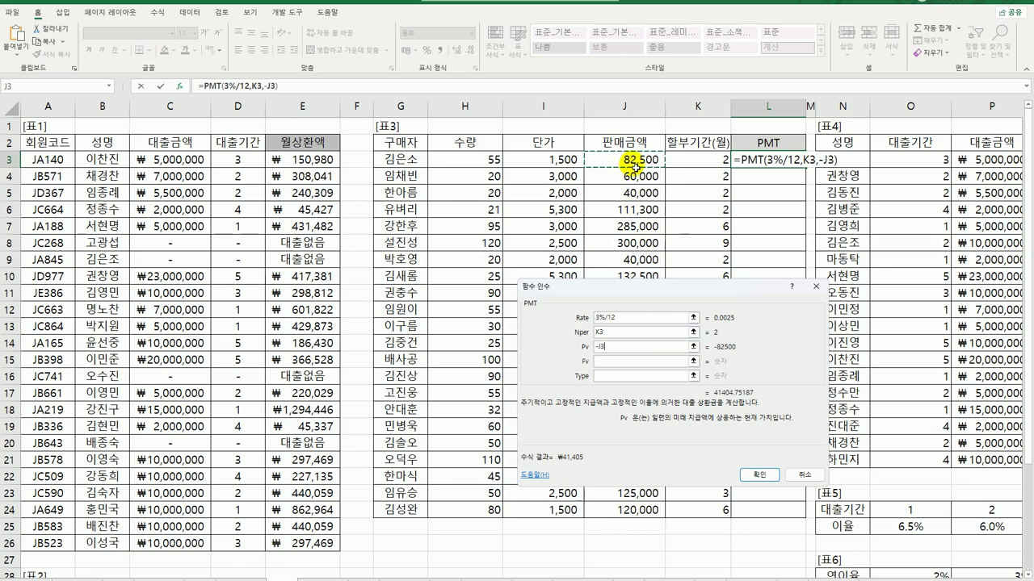
pyautogui.click(757, 473)
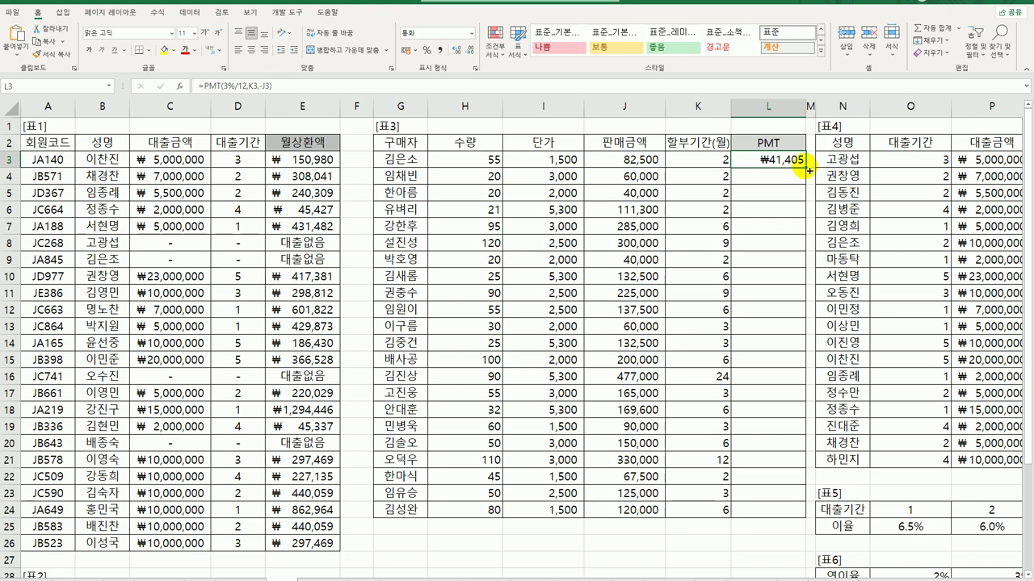
pyautogui.moveTo(808, 170); pyautogui.dragTo(802, 504)
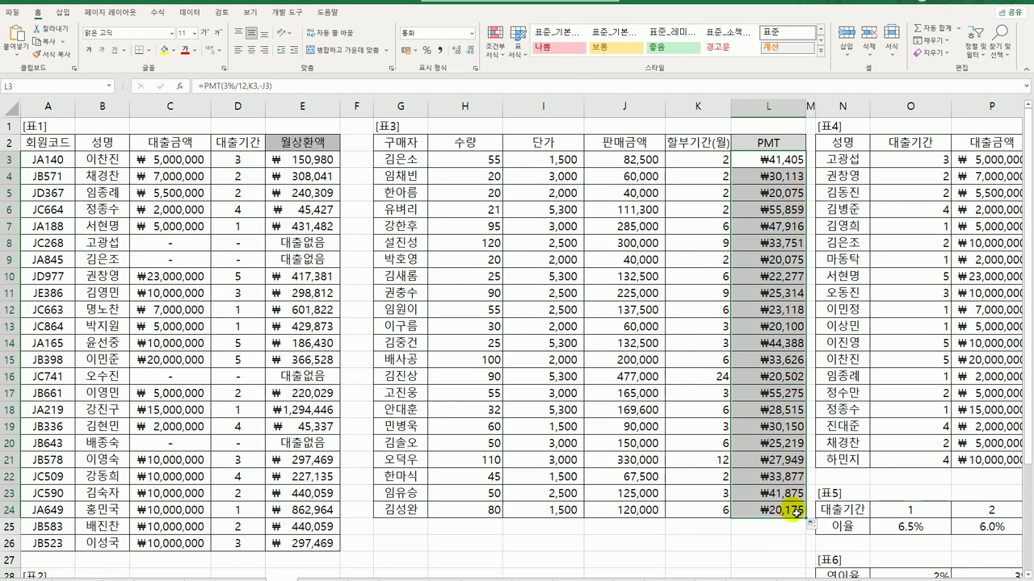
# - Wrap L3's PMT formula in ROUNDDOWN with -1 as the number of digits and refill it down to L24
pyautogui.click(761, 168)
pyautogui.doubleClick(760, 164)
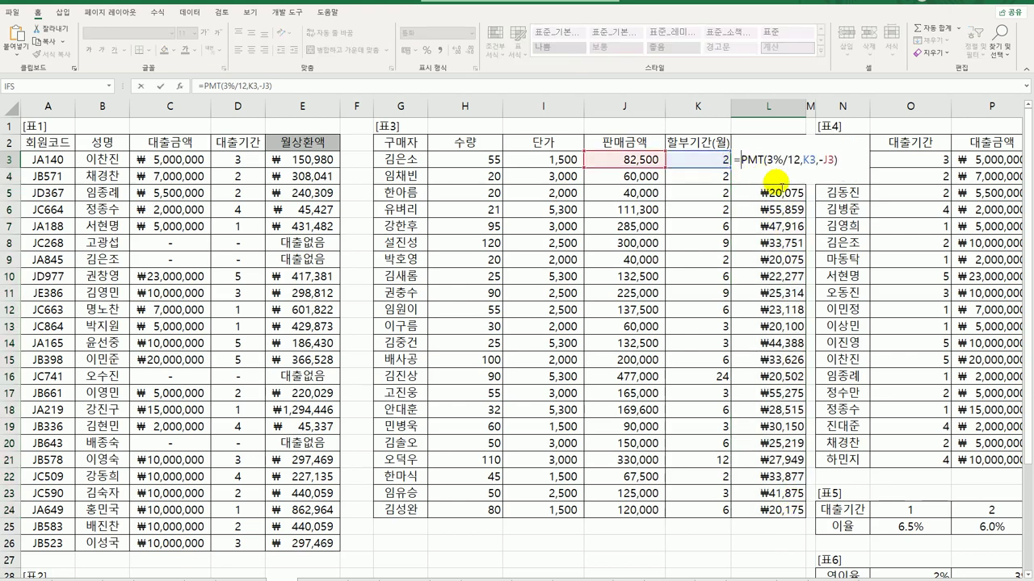
pyautogui.press('Home')
pyautogui.press('Right')
pyautogui.write('round')
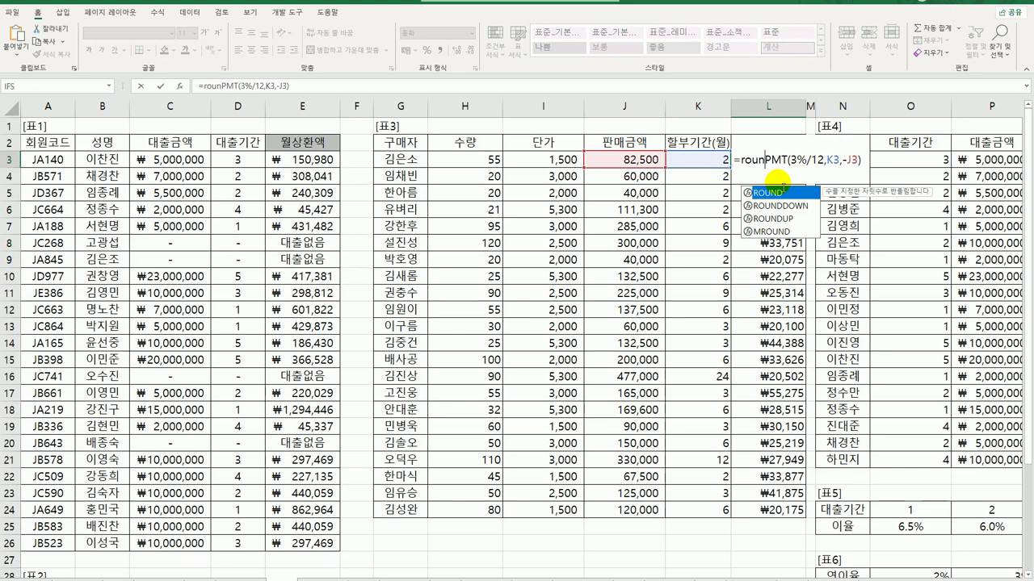
pyautogui.press('Down')
pyautogui.press('Tab')
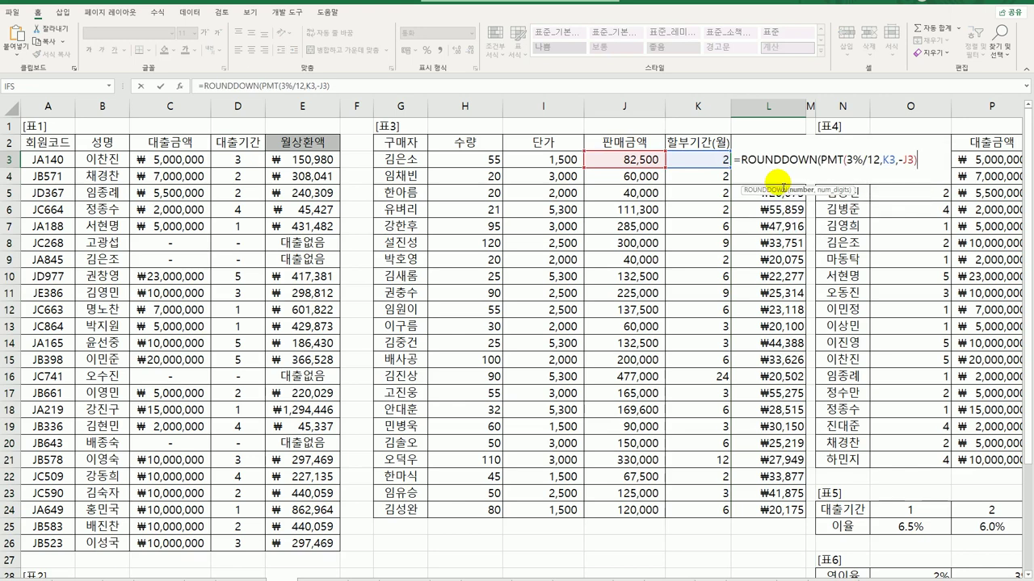
pyautogui.write('),-1')
pyautogui.press('Return')
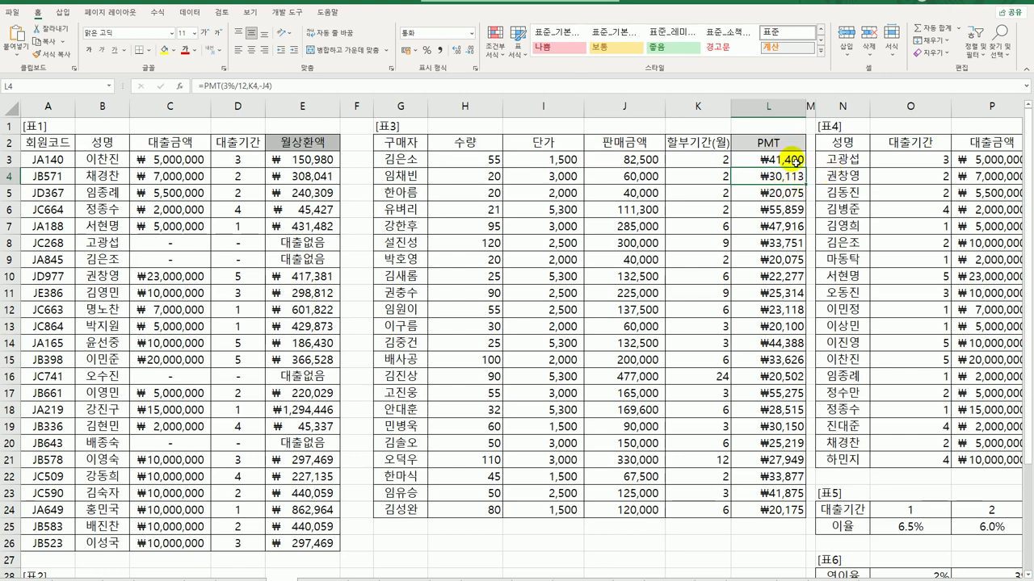
pyautogui.click(791, 159)
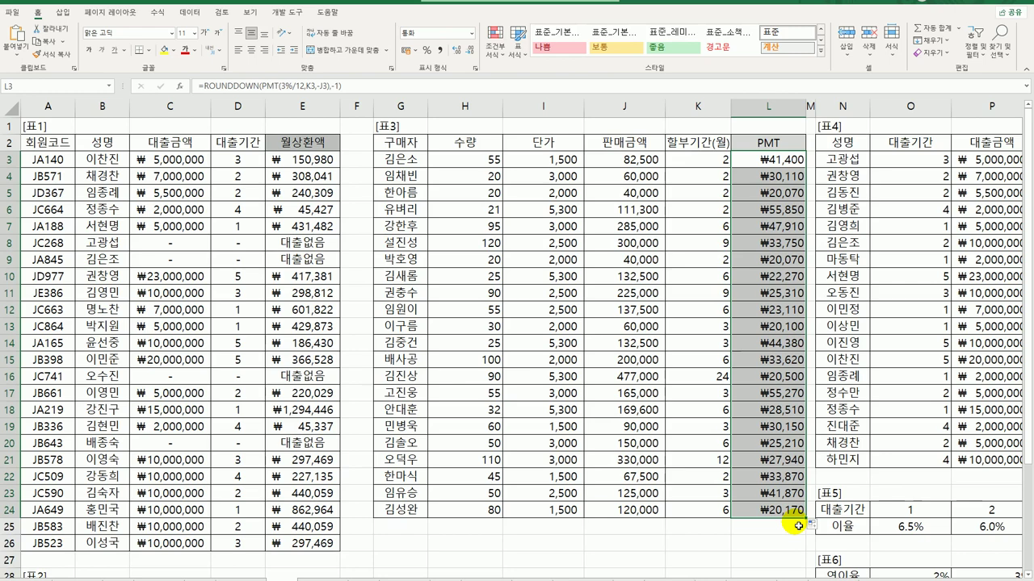
# - Examine [표4]'s 대출기간 and 대출금액 columns and its empty 월상환액 column
pyautogui.click(950, 576)
pyautogui.moveTo(937, 575); pyautogui.dragTo(965, 575)
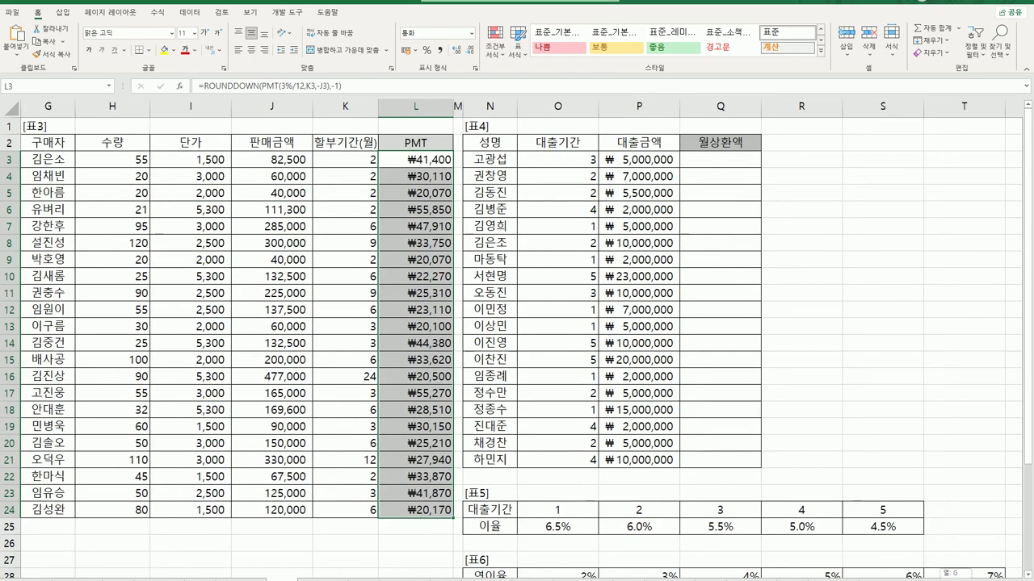
pyautogui.click(738, 168)
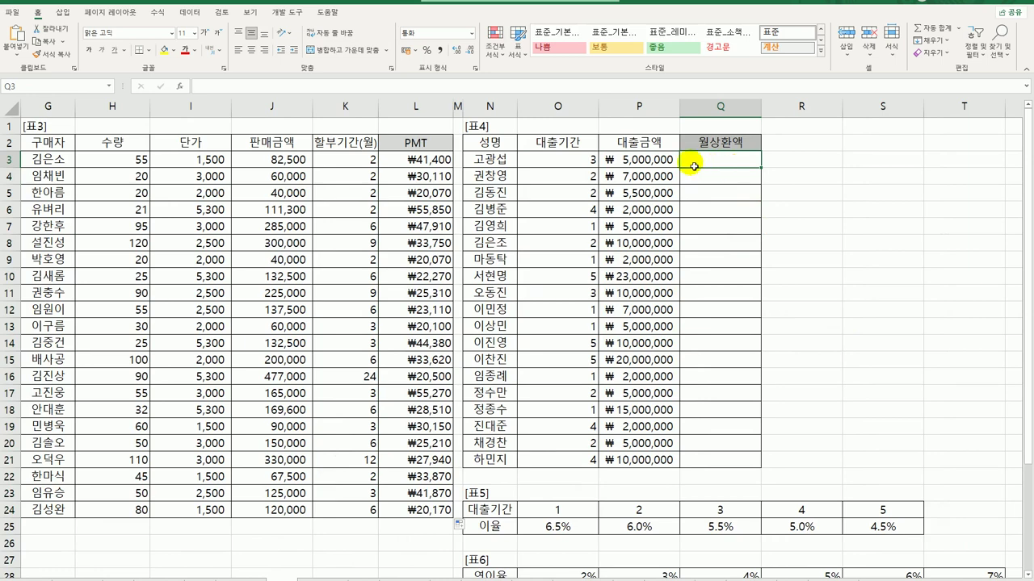
pyautogui.click(633, 161)
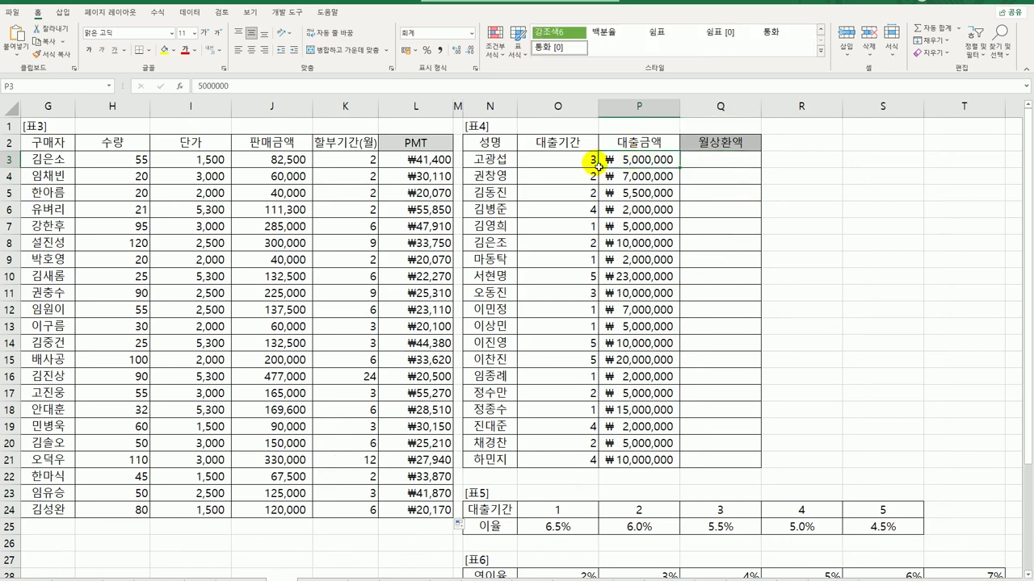
pyautogui.click(590, 161)
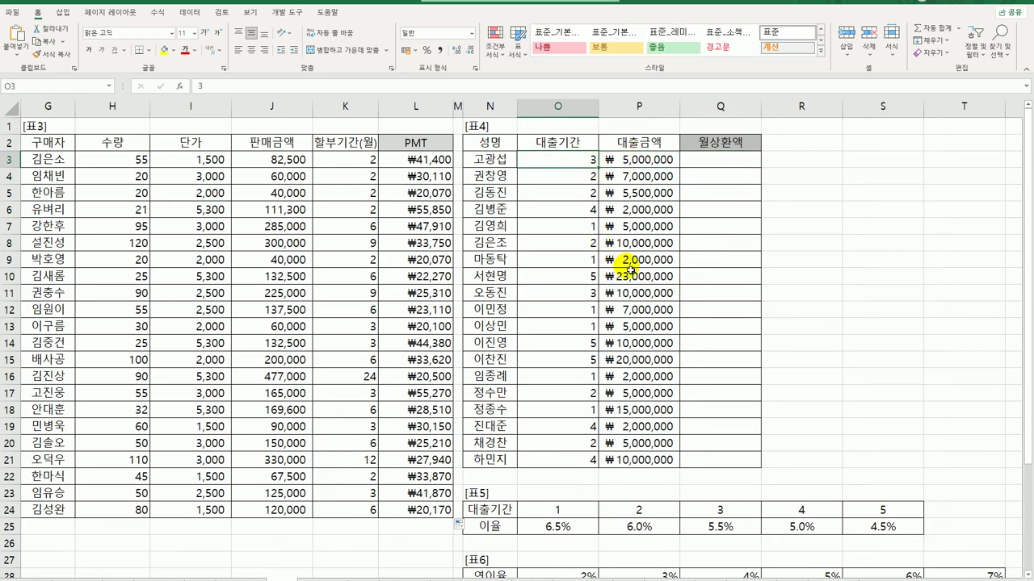
pyautogui.click(719, 162)
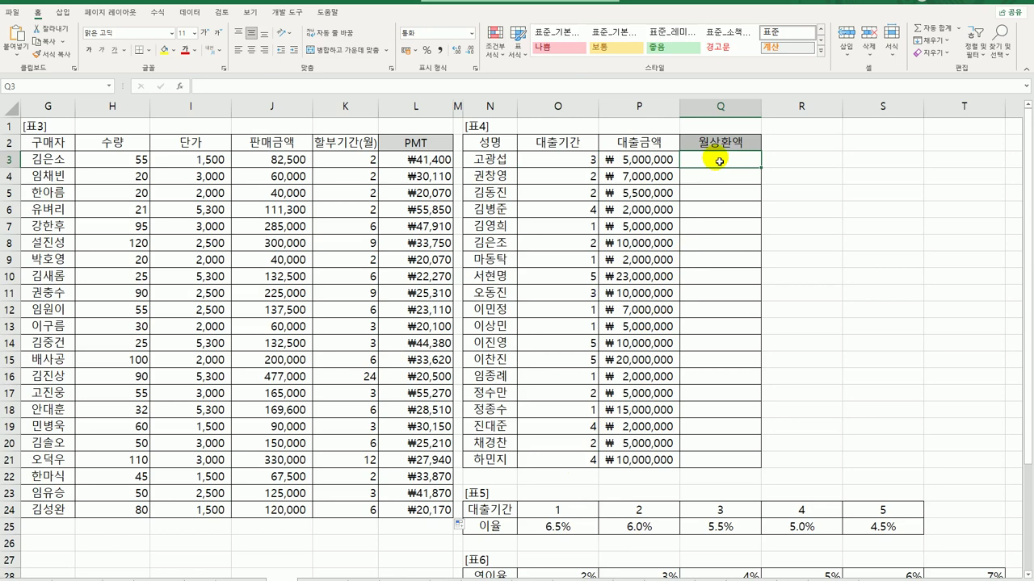
pyautogui.click(565, 158)
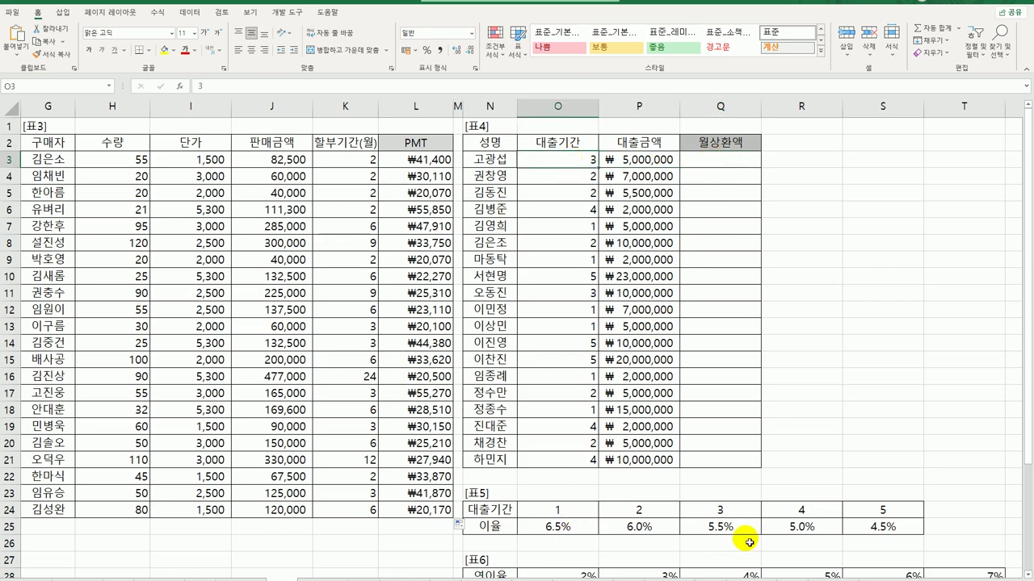
# - Start an HLOOKUP in Q3 of [표4] with O3 as the lookup value and $O$24:$S$25 of [표5] as the table array
pyautogui.click(727, 158)
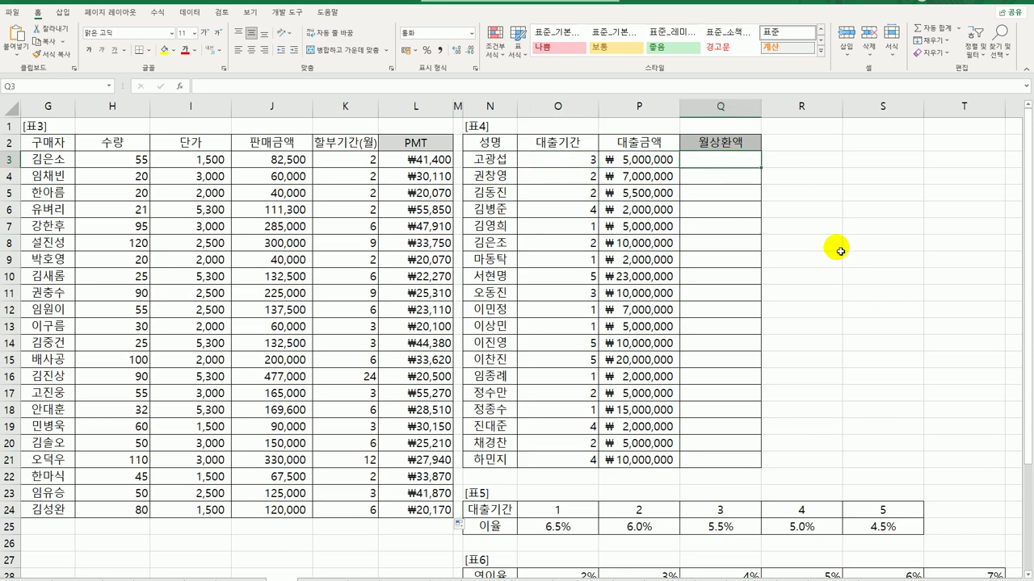
pyautogui.write('=')
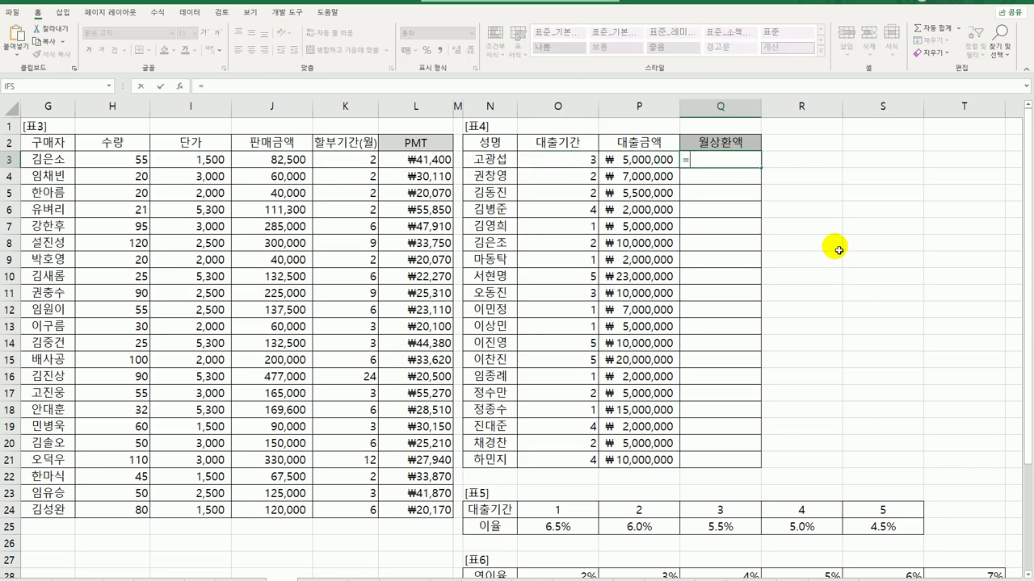
pyautogui.write('HLOOKUP(')
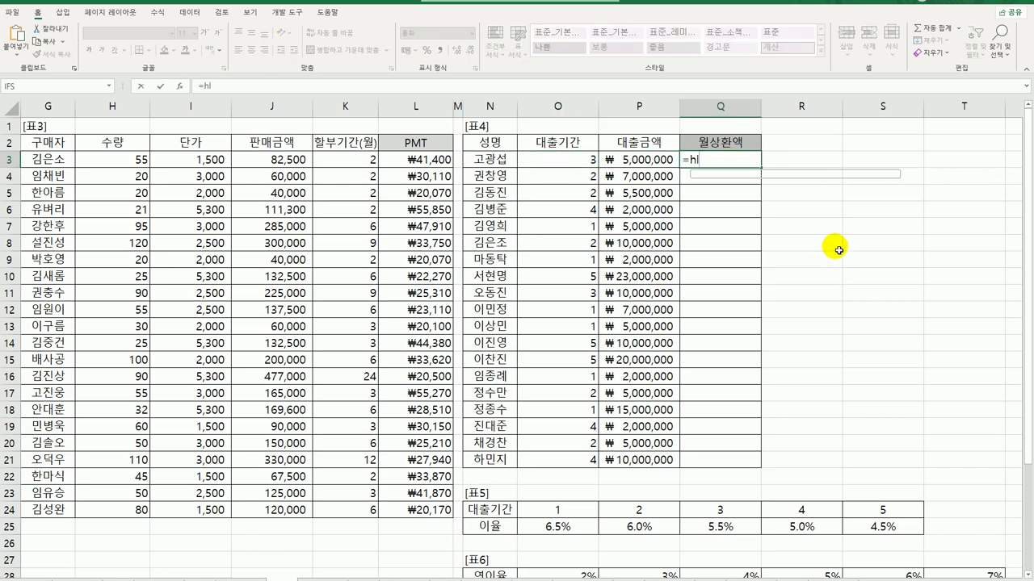
pyautogui.click(575, 162)
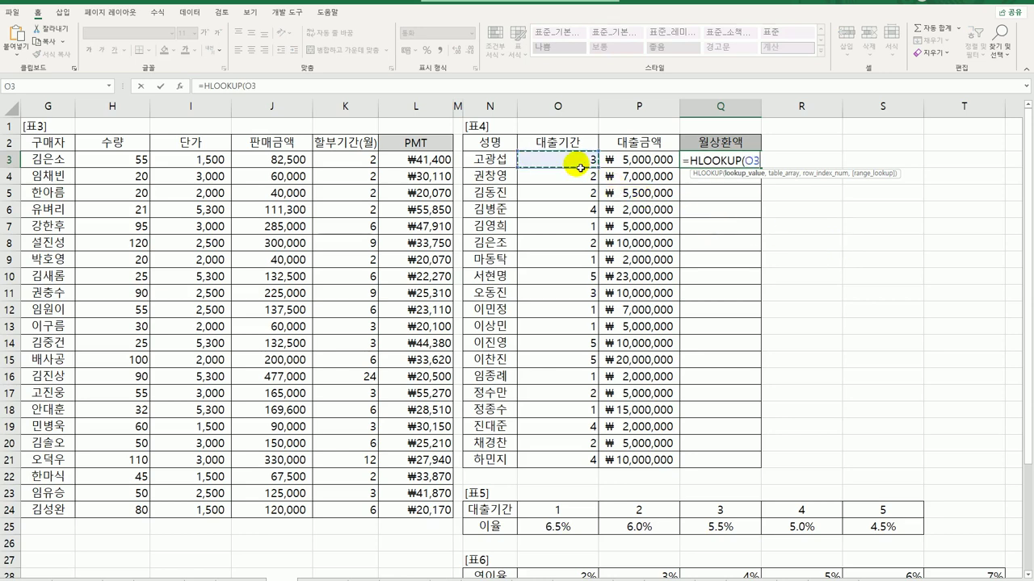
pyautogui.write(',')
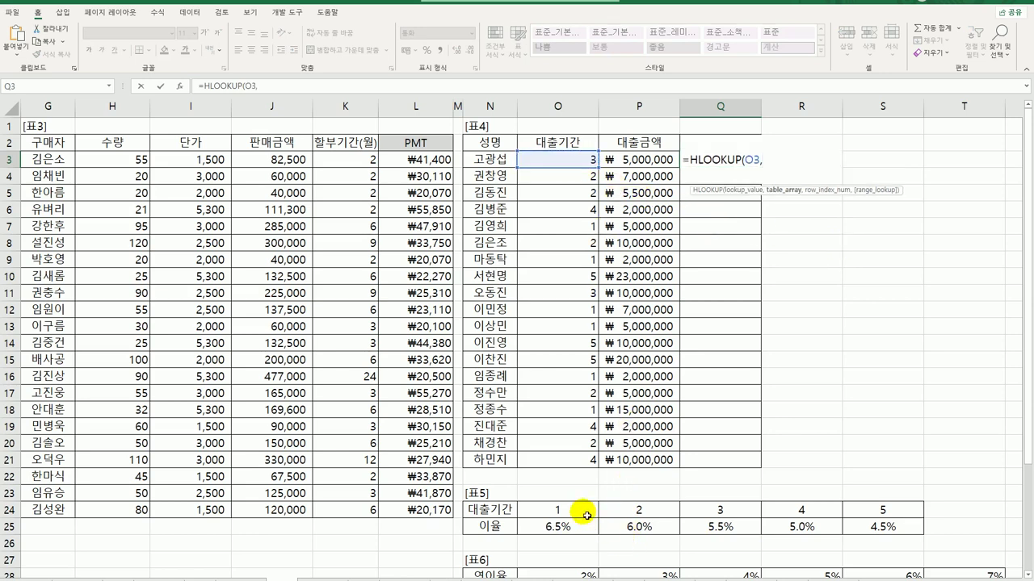
pyautogui.moveTo(585, 515); pyautogui.dragTo(878, 528)
pyautogui.press('F4')
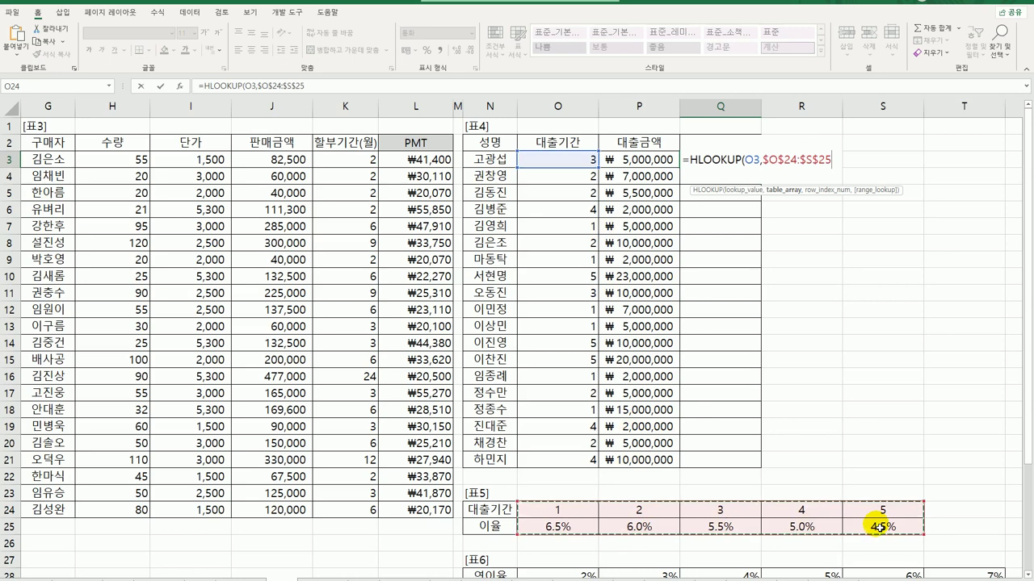
# - Complete Q3's HLOOKUP with row index 2 and fill the formula down to Q21
pyautogui.write(',')
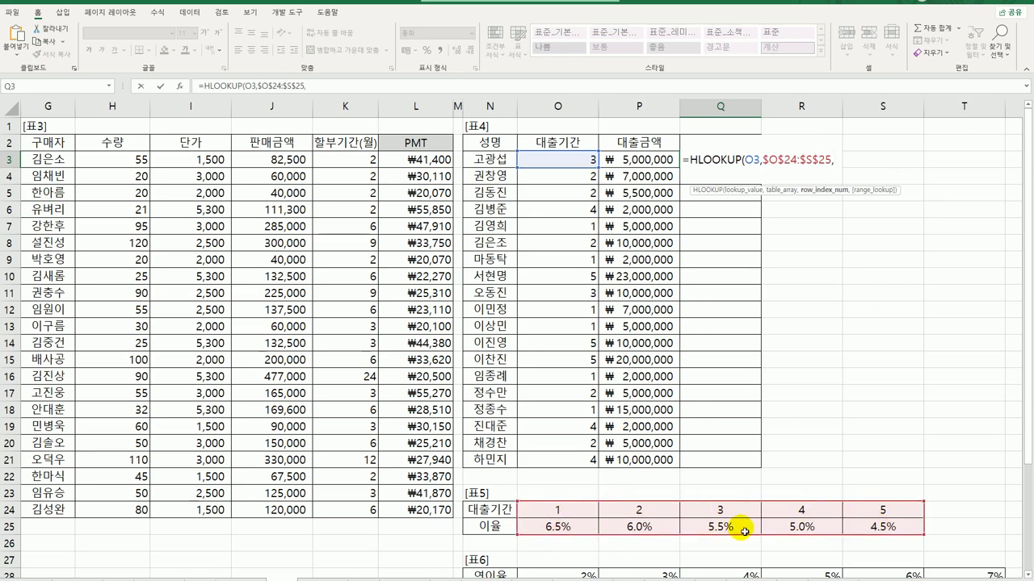
pyautogui.write('2')
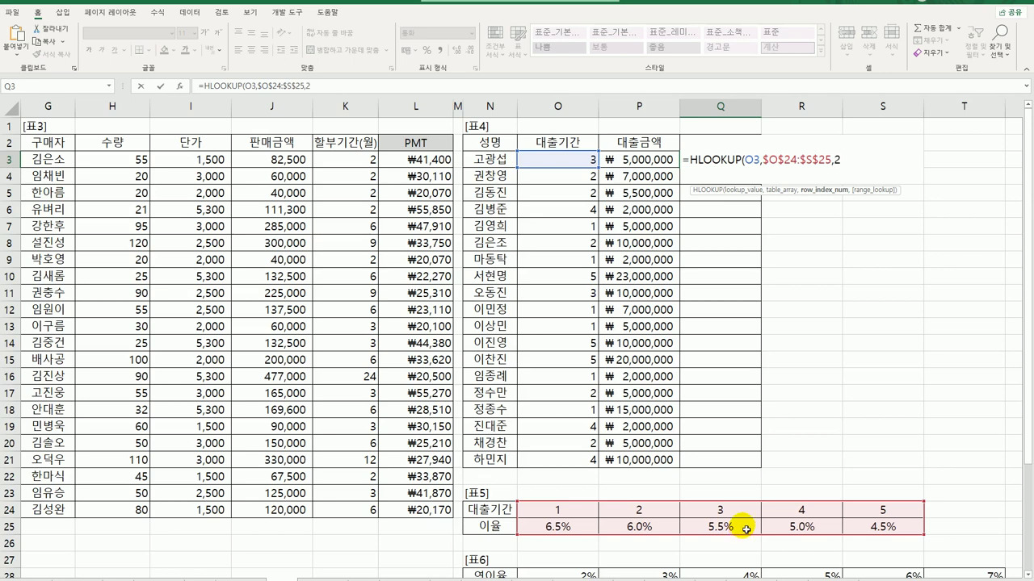
pyautogui.write(')')
pyautogui.press('Return')
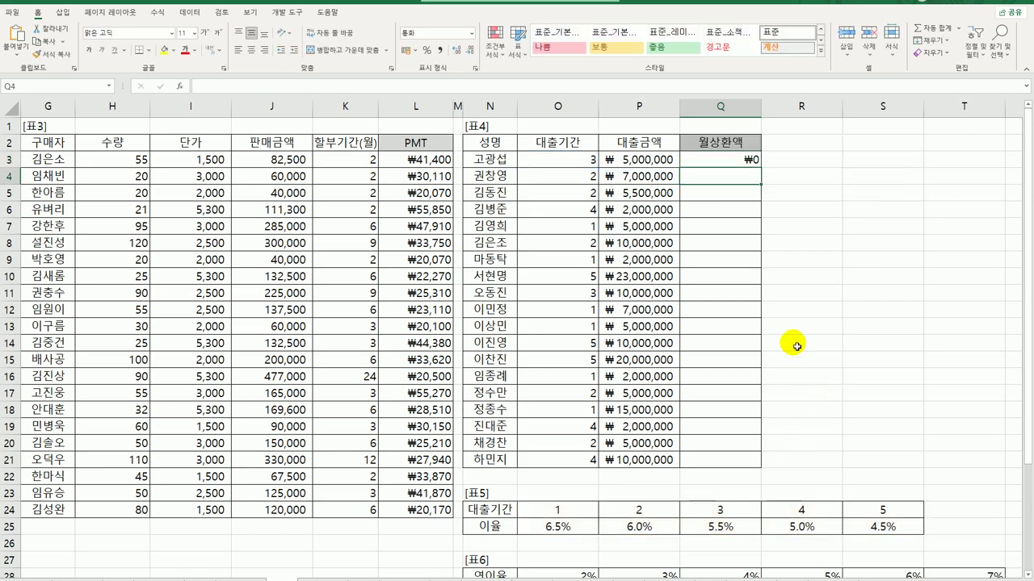
pyautogui.click(752, 157)
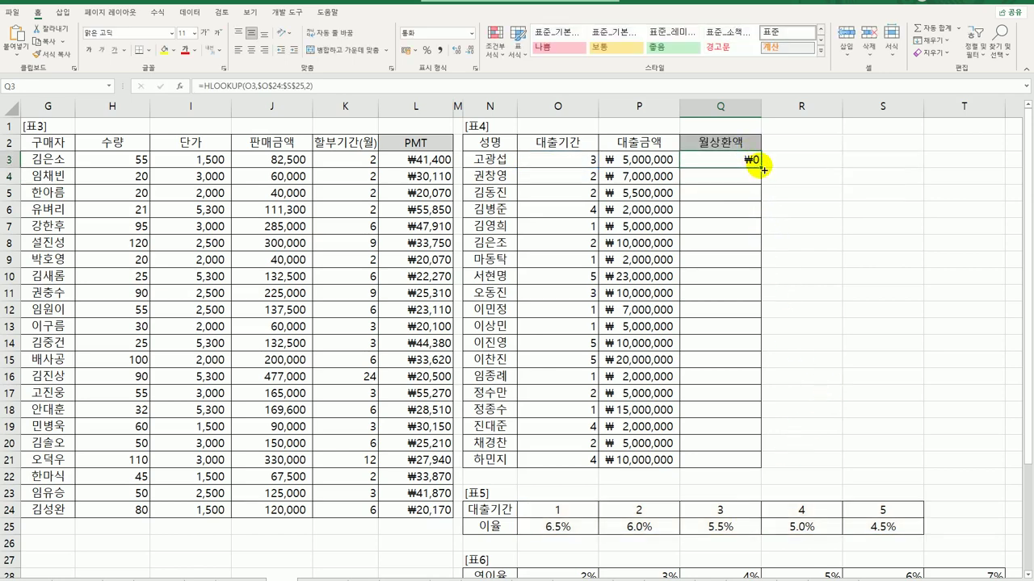
pyautogui.moveTo(759, 168); pyautogui.dragTo(742, 466)
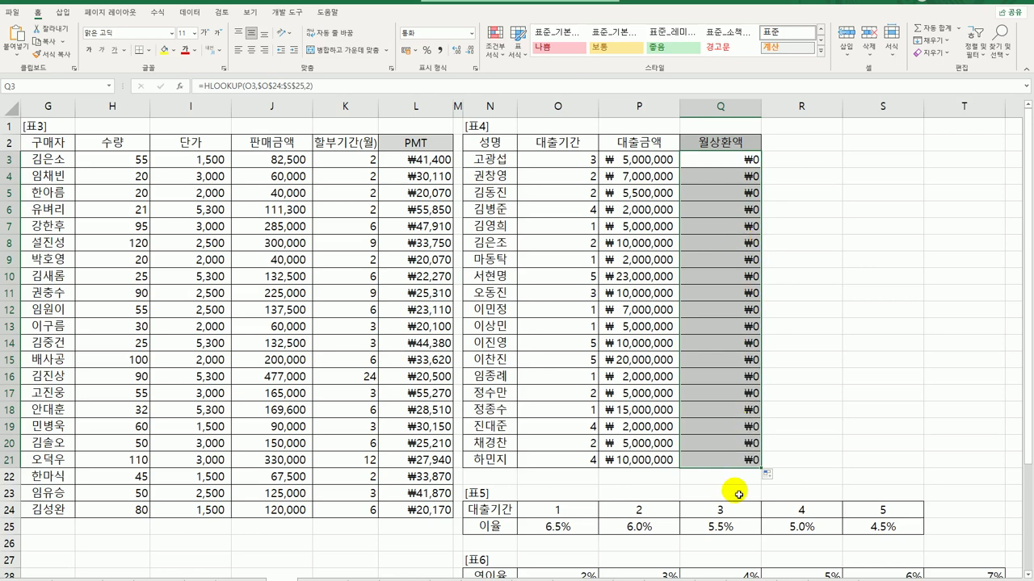
# - Format the filled 월상환액 cells Q3:Q21 as percentages with one decimal place
pyautogui.click(471, 33)
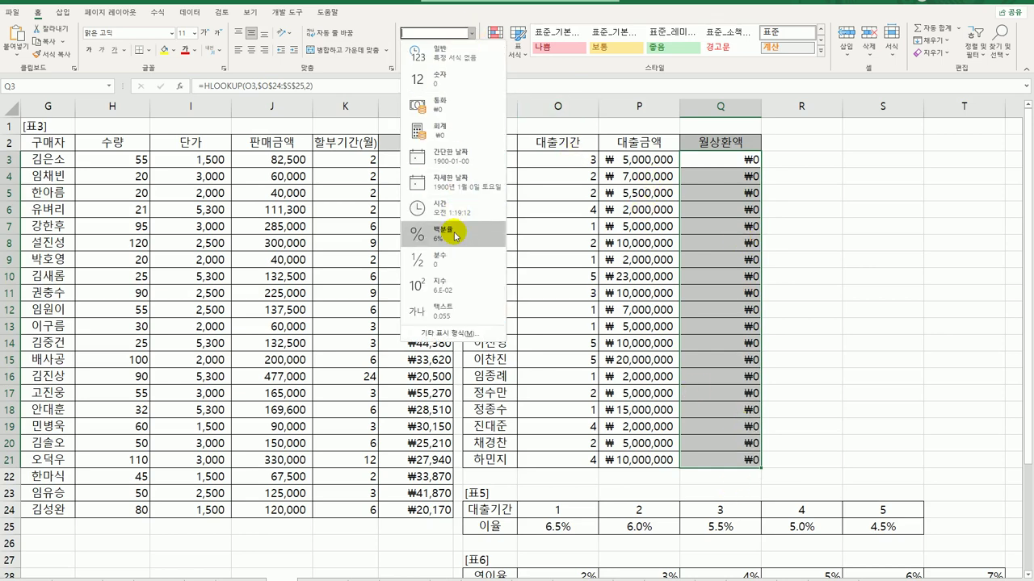
pyautogui.click(457, 233)
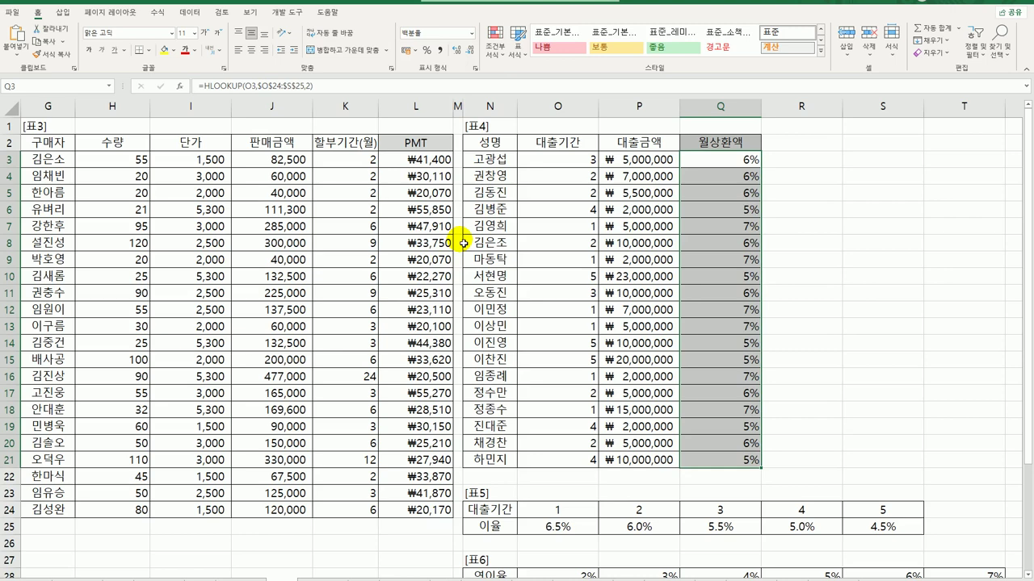
pyautogui.click(457, 50)
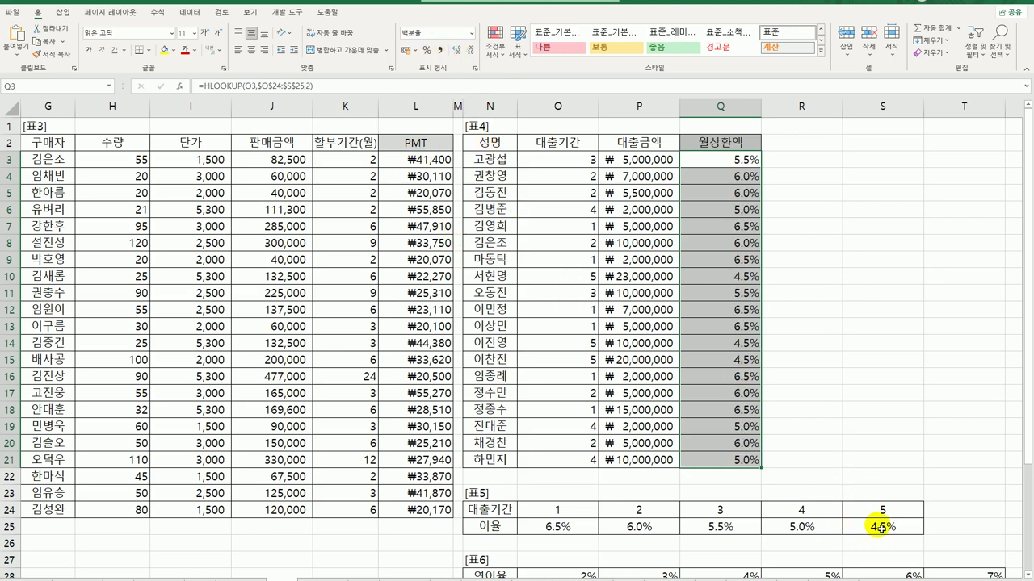
# - Check the looked-up rates against [표5]'s 이율 row, and undo the percentage formatting of Q3:Q21
pyautogui.click(740, 527)
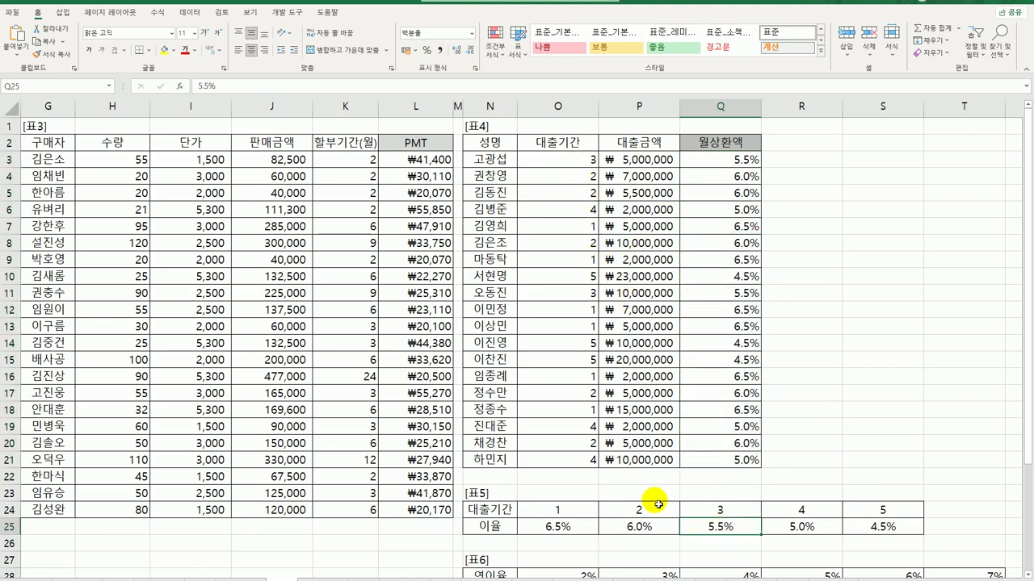
pyautogui.click(650, 529)
pyautogui.click(593, 212)
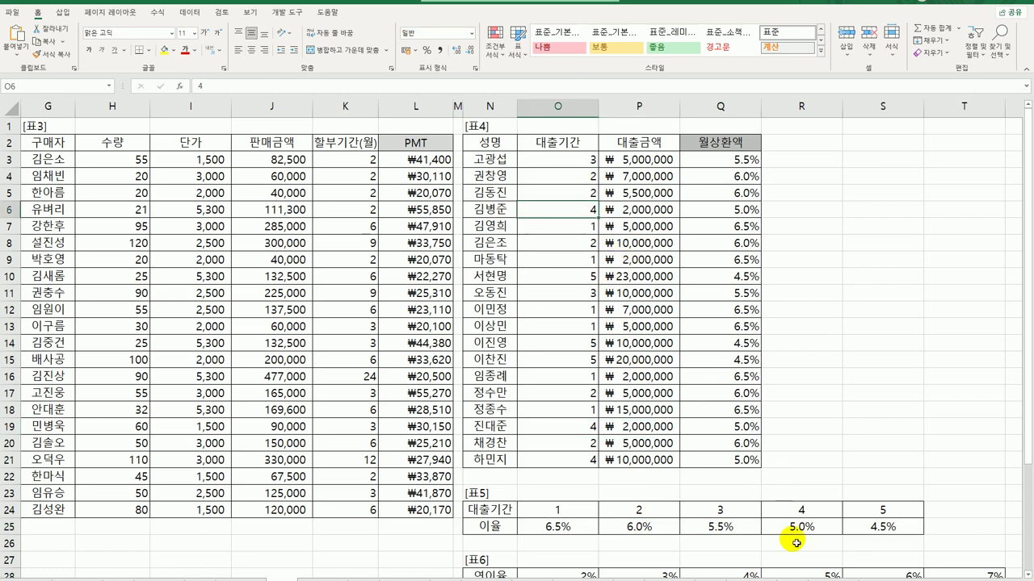
pyautogui.click(800, 527)
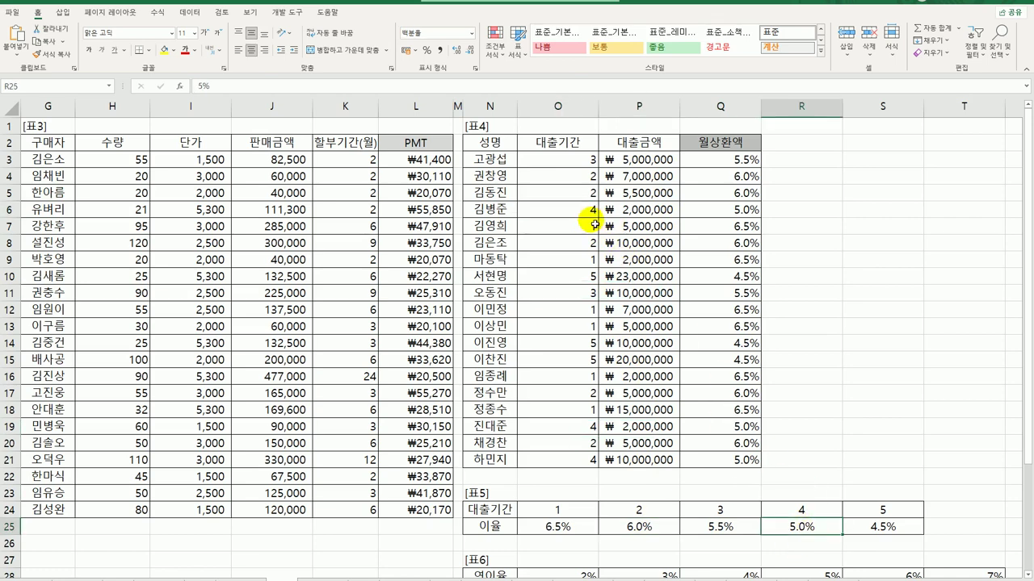
pyautogui.moveTo(595, 211); pyautogui.dragTo(738, 211)
pyautogui.click(734, 160)
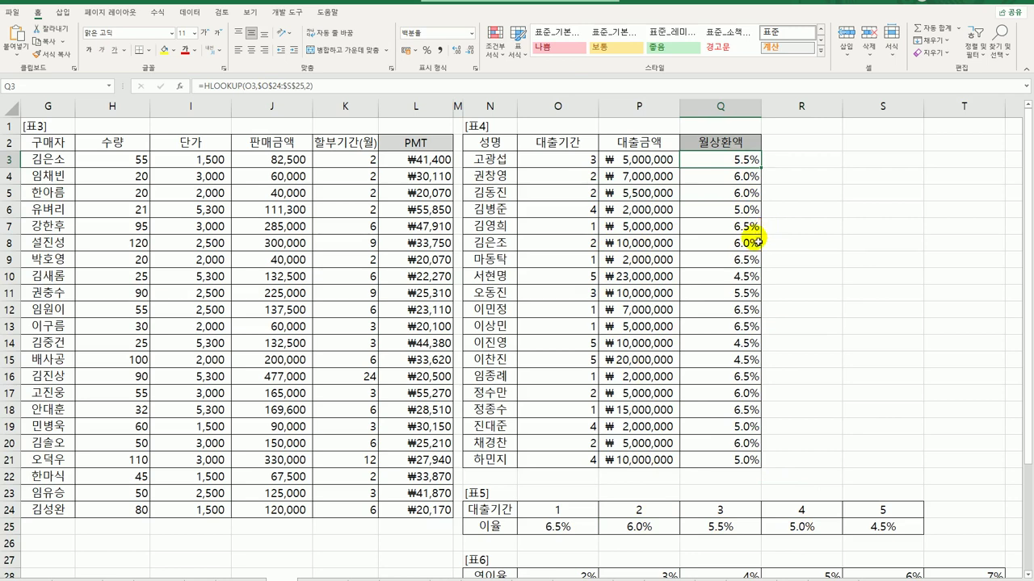
pyautogui.doubleClick(761, 167)
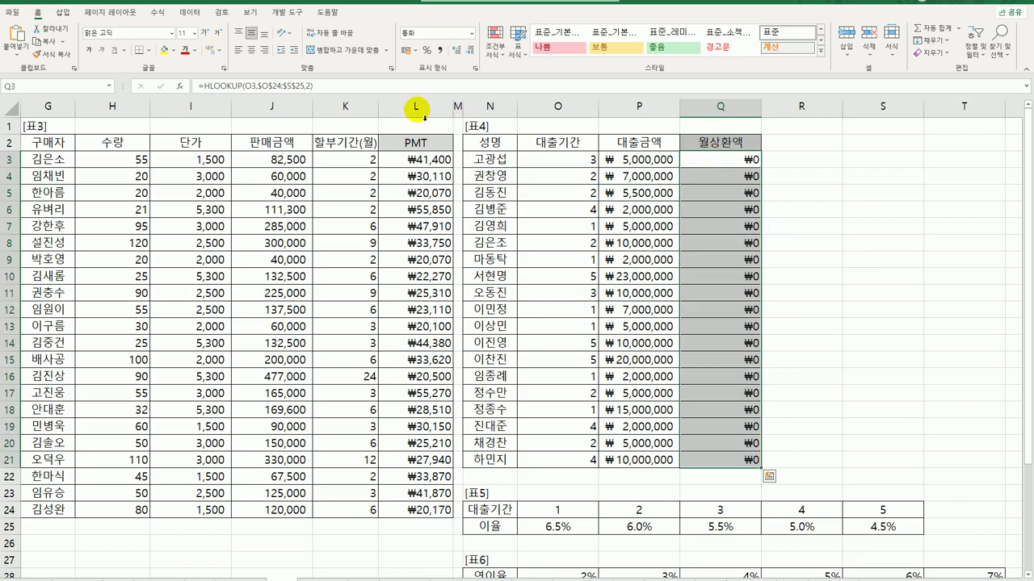
# - Wrap Q3's HLOOKUP in PMT and divide it by 12 as the Rate argument
pyautogui.click(736, 161)
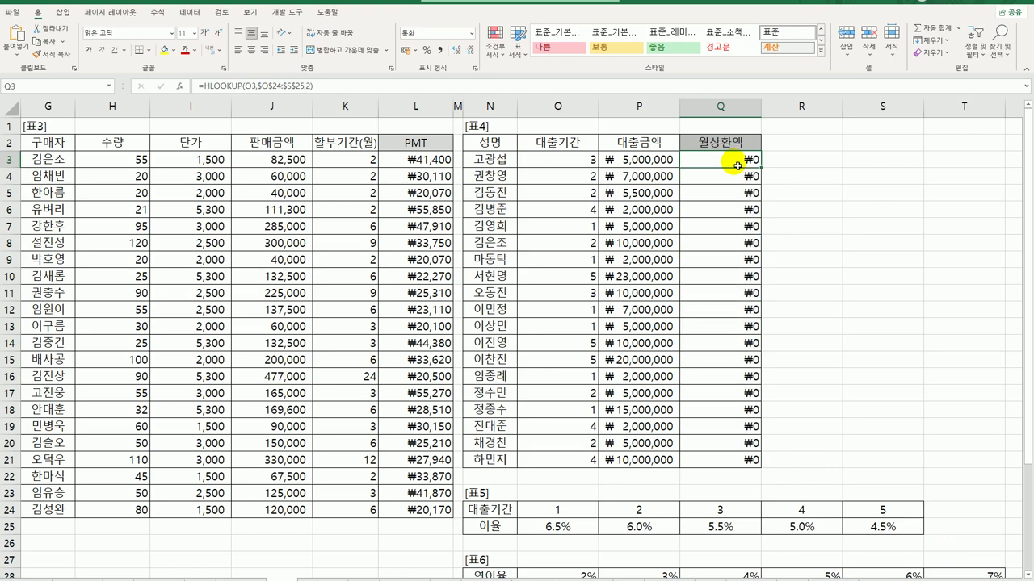
pyautogui.doubleClick(736, 166)
pyautogui.click(686, 161)
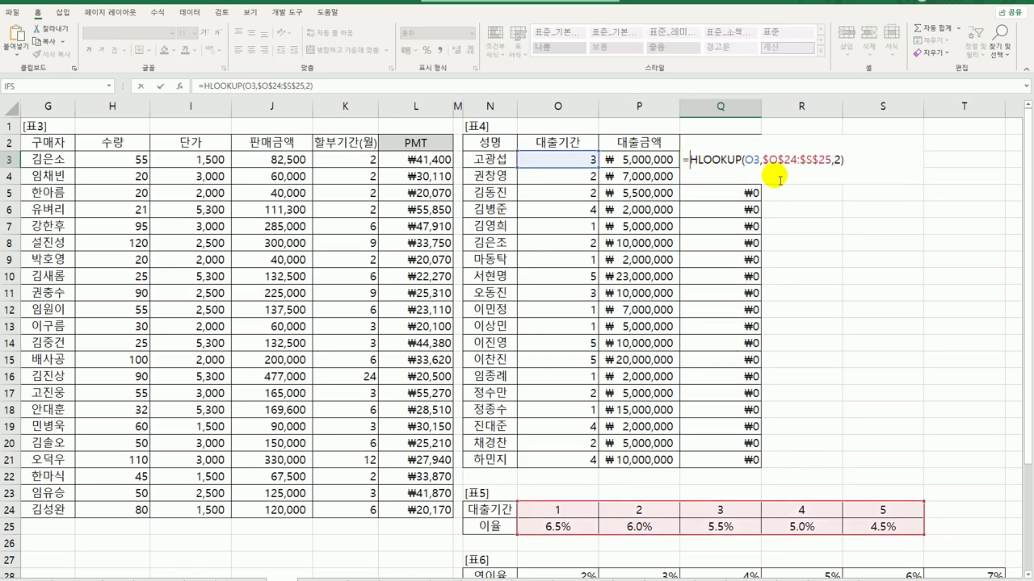
pyautogui.write('PMT(')
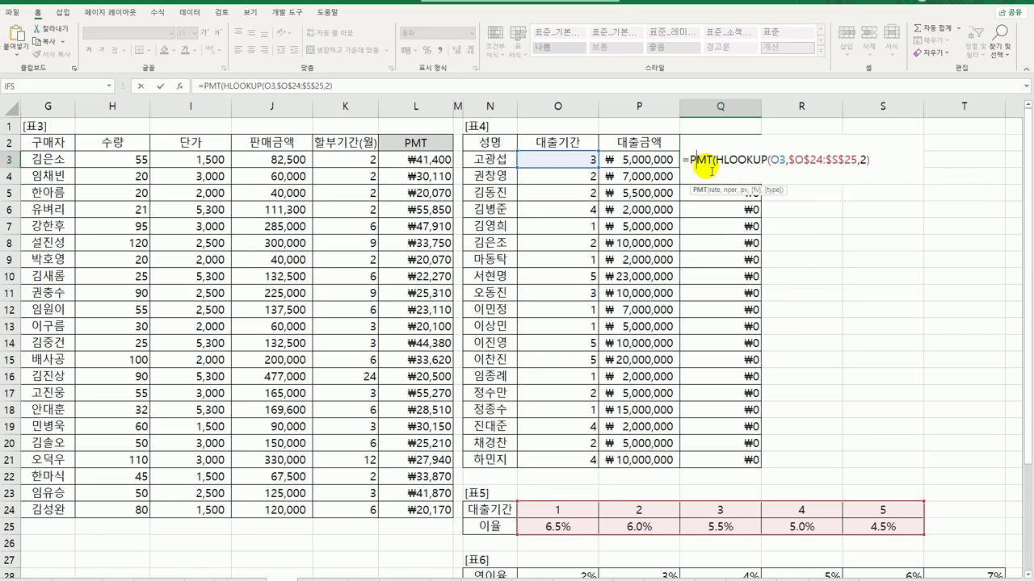
pyautogui.click(179, 86)
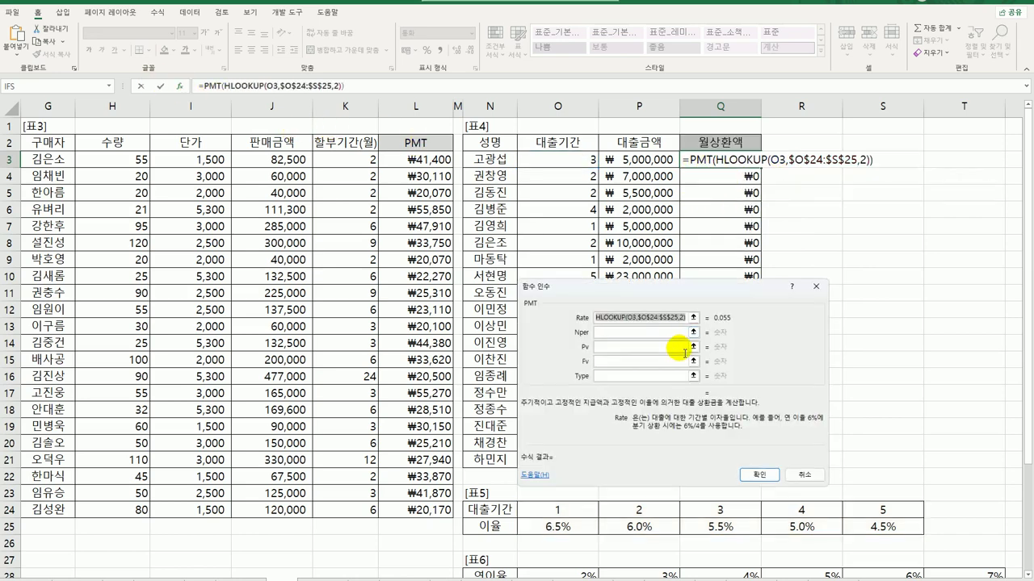
pyautogui.click(656, 320)
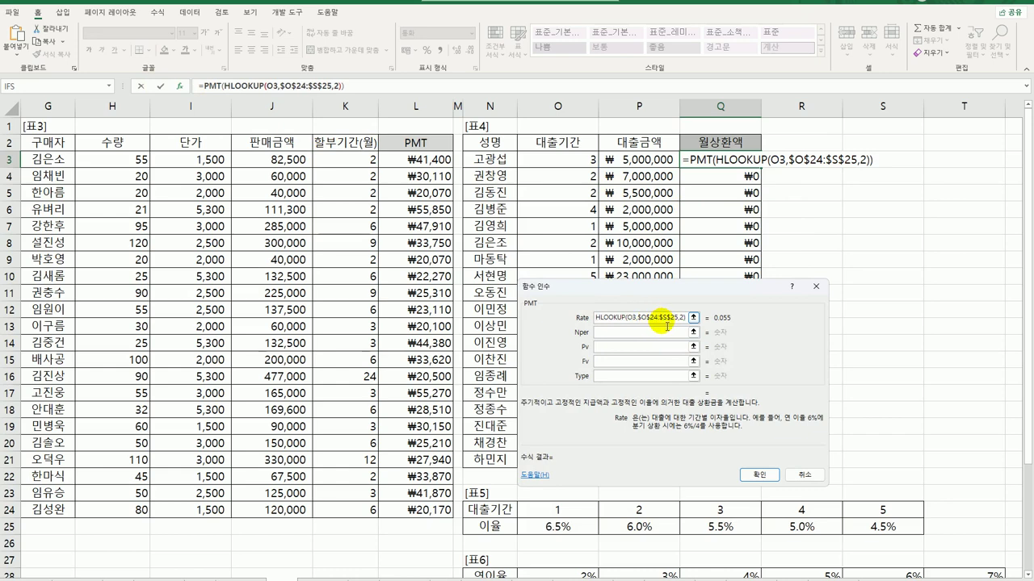
pyautogui.write('/12')
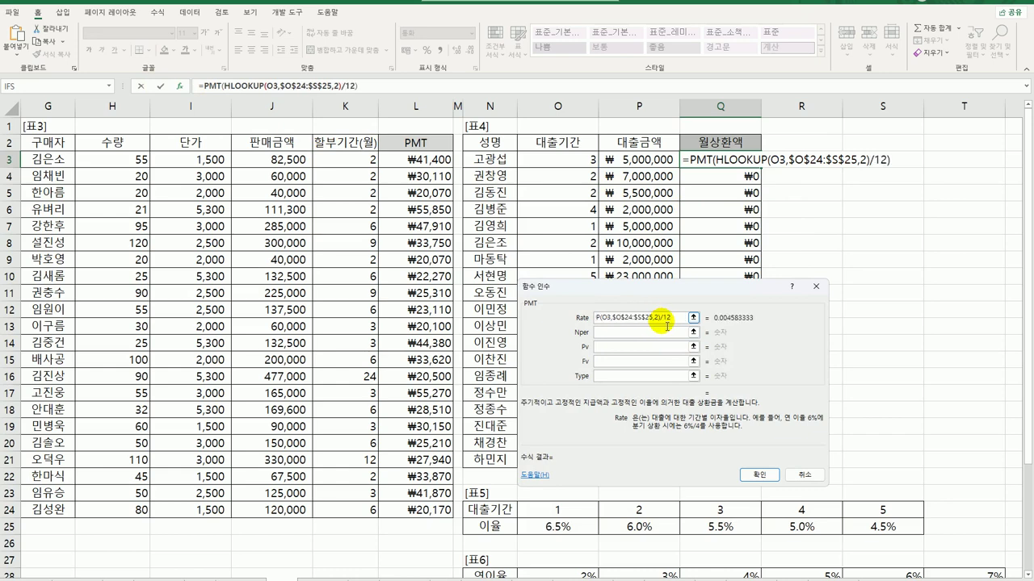
# - Set PMT's Nper argument to O3*12, the 대출기간 converted to months
pyautogui.click(642, 333)
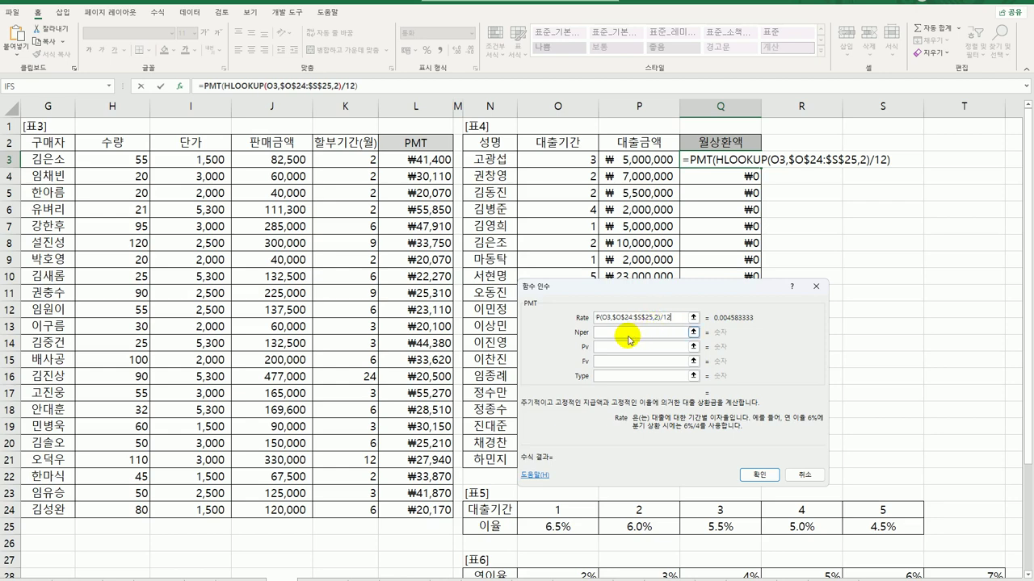
pyautogui.click(567, 162)
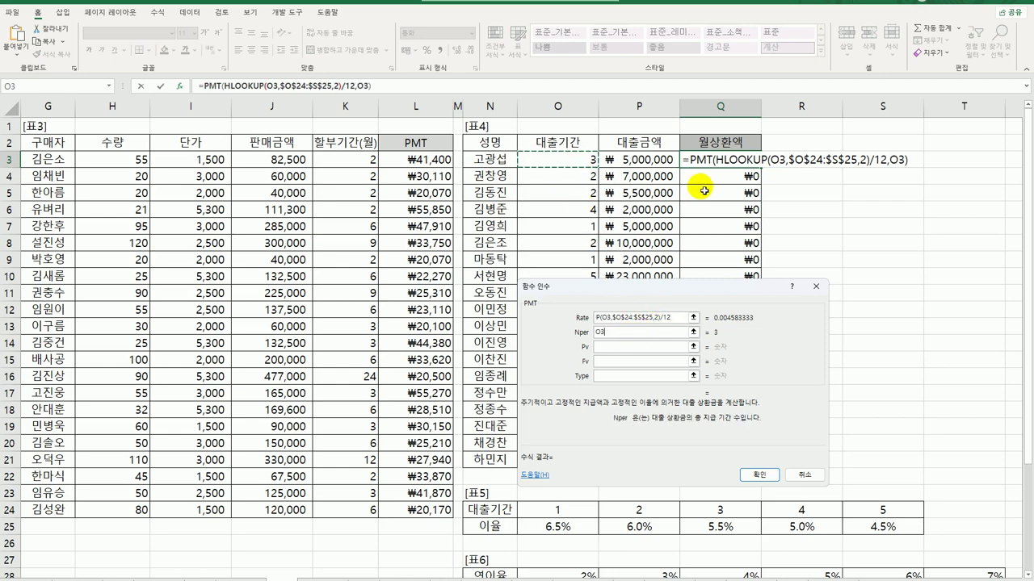
pyautogui.write('*12')
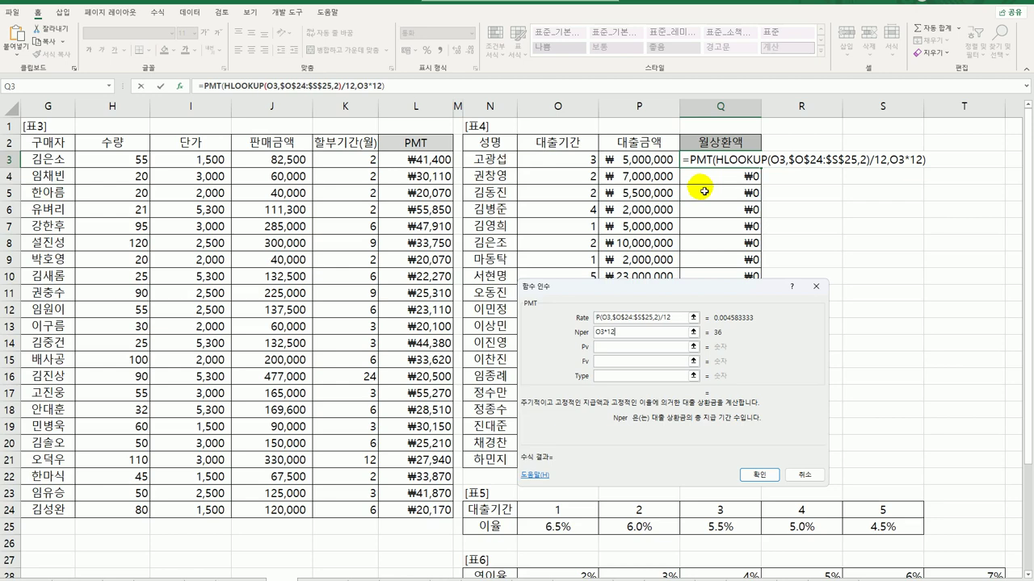
# - Set PMT's Pv argument to -P3, the negated 대출금액, and fill the completed formula down 월상환액 to Q21
pyautogui.click(658, 350)
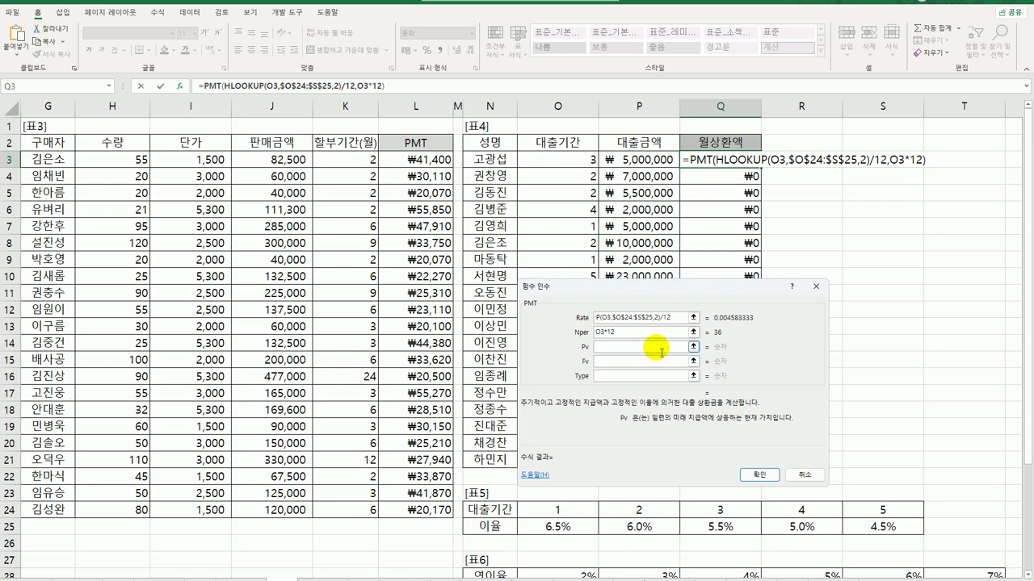
pyautogui.write('-')
pyautogui.click(646, 158)
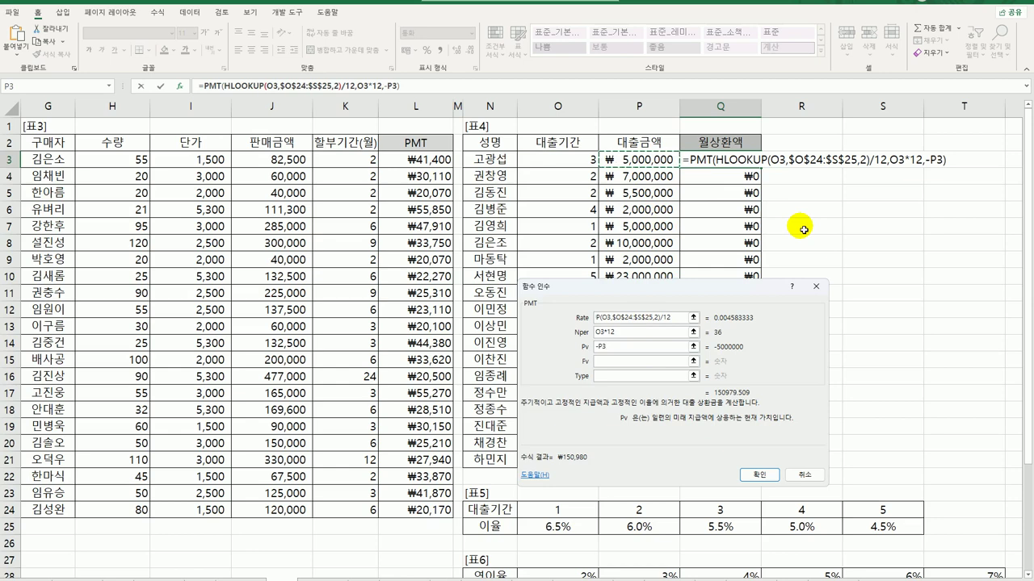
pyautogui.press('Return')
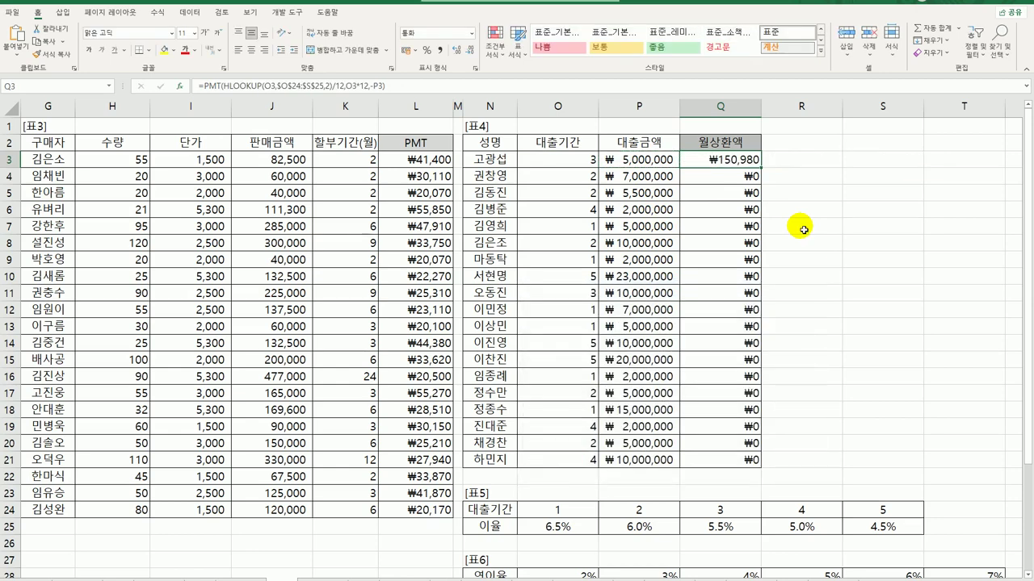
pyautogui.doubleClick(762, 168)
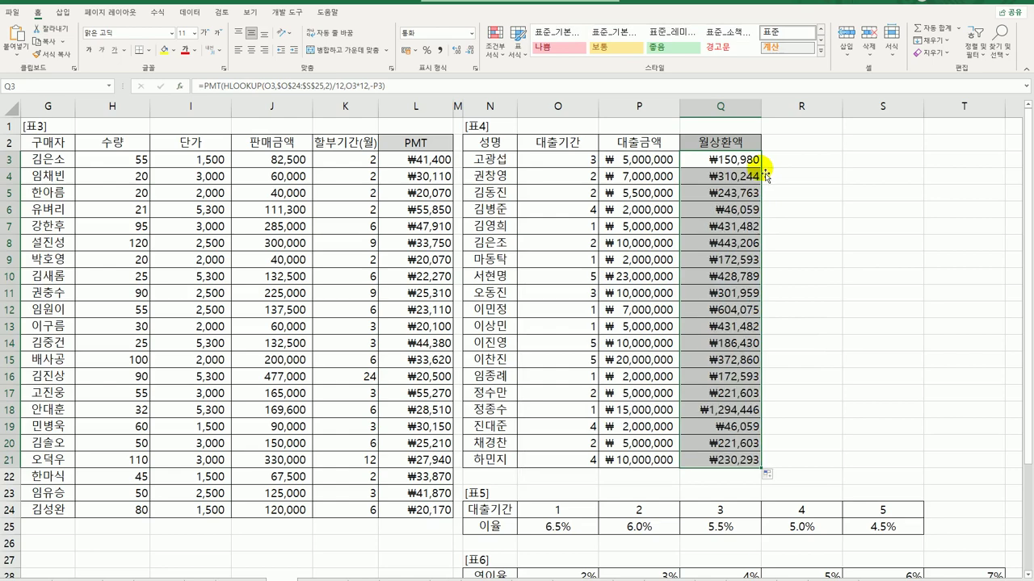
# - Insert a PV function in O31, the first 현재가치 cell of [표6], with Rate set to O28/12
pyautogui.scroll(-6, 557, 339)
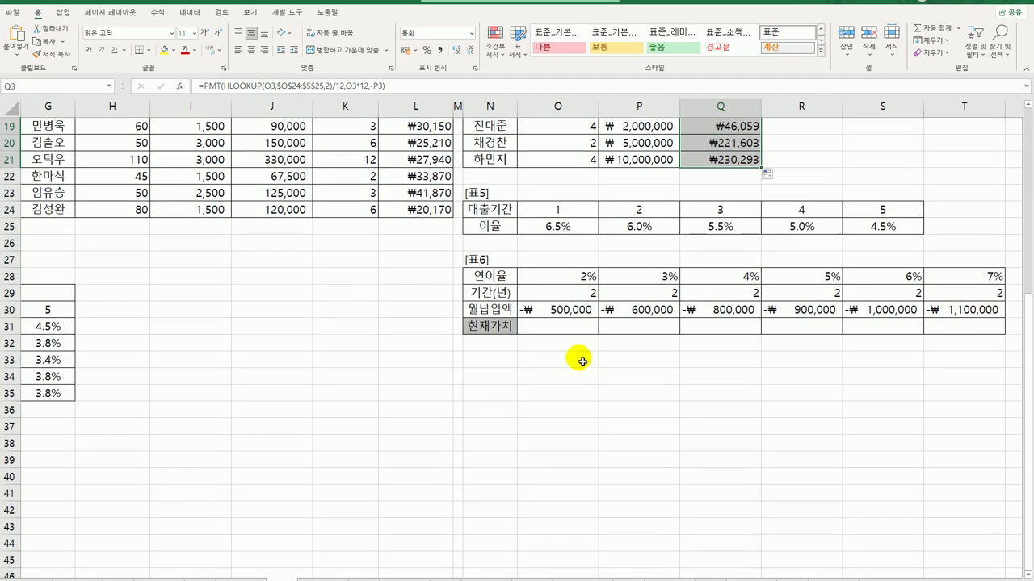
pyautogui.click(565, 328)
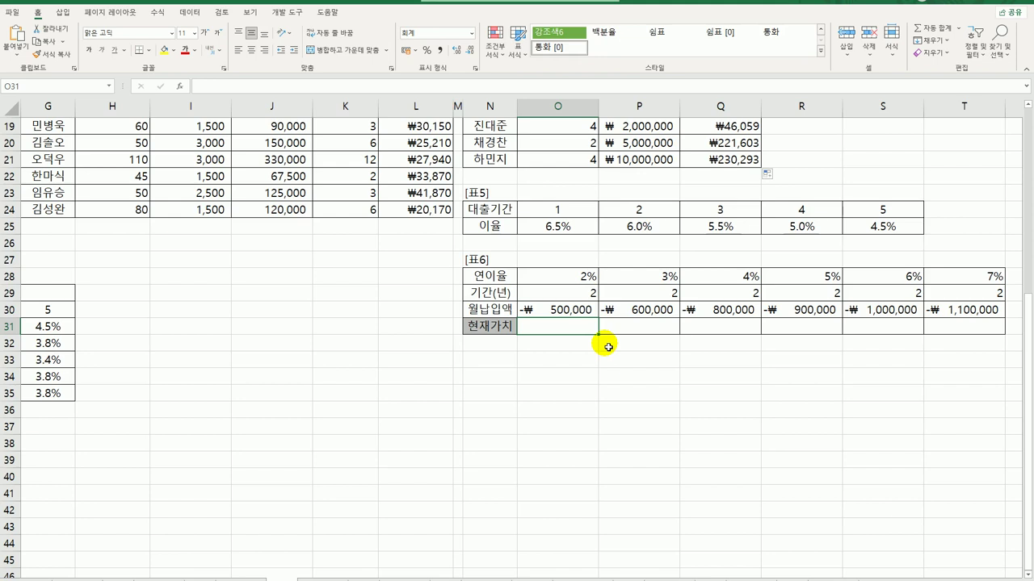
pyautogui.write('=')
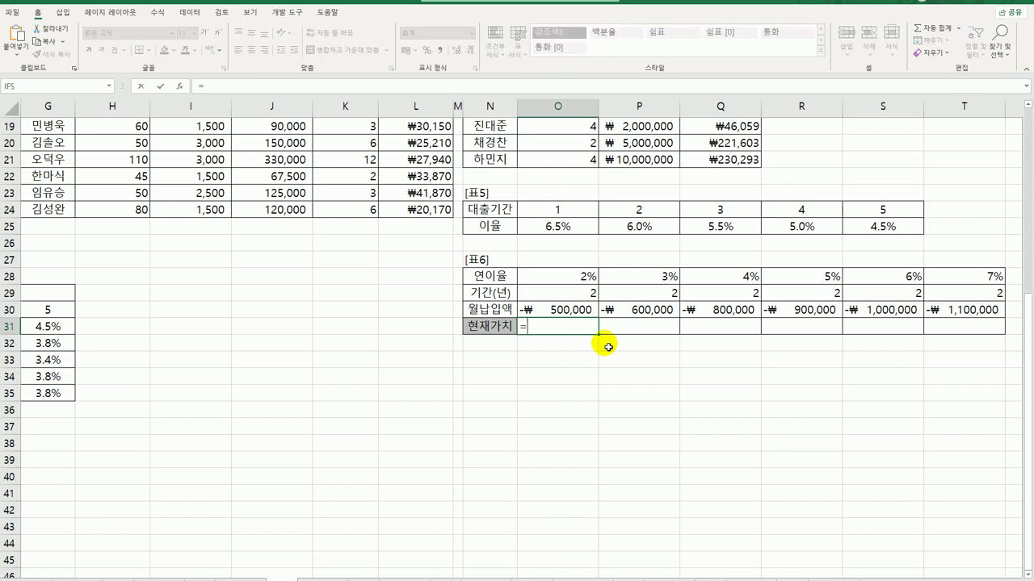
pyautogui.write('pv(')
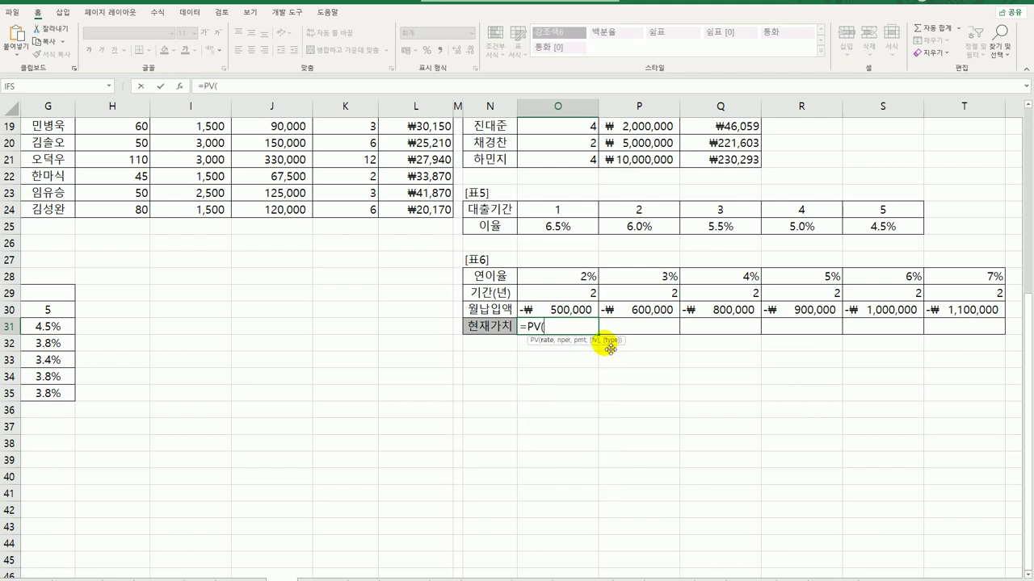
pyautogui.click(180, 87)
pyautogui.moveTo(610, 290); pyautogui.dragTo(198, 200)
pyautogui.click(557, 279)
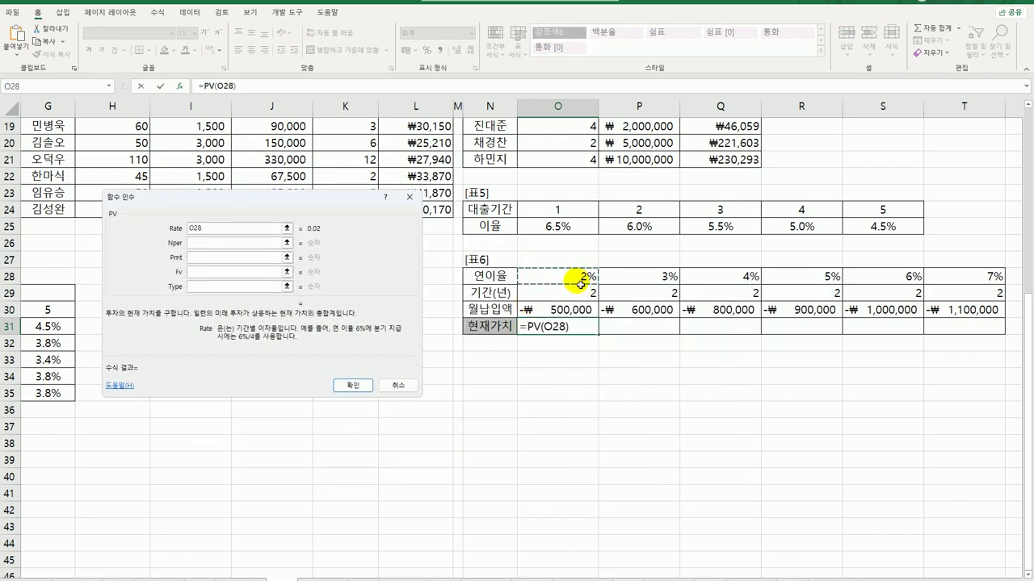
pyautogui.write('/12')
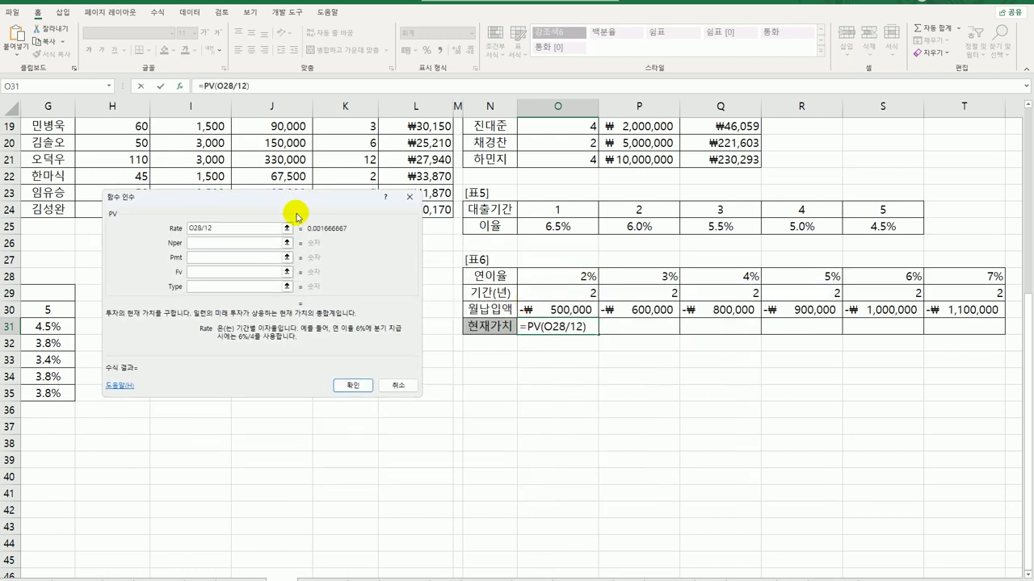
# - Complete O31's PV with Nper O29*12 and Pmt O30, and fill the formula across to T31
pyautogui.click(237, 244)
pyautogui.click(568, 296)
pyautogui.write('*1')
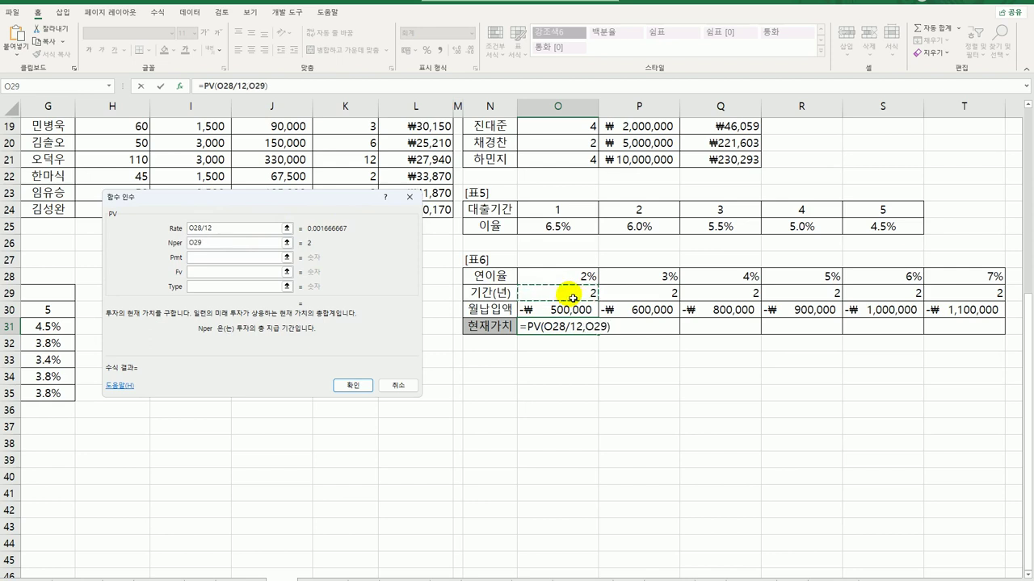
pyautogui.write('2')
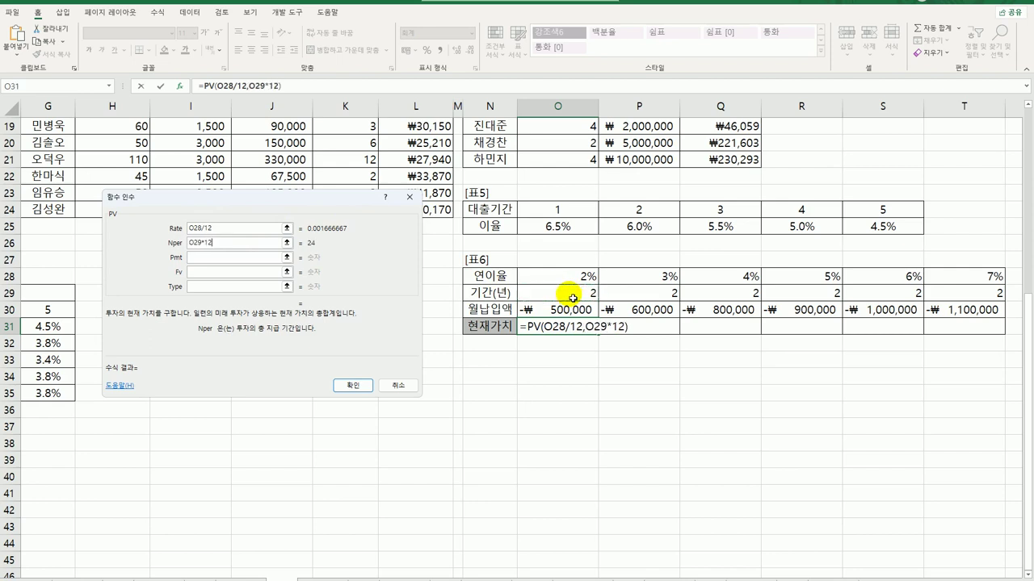
pyautogui.click(233, 260)
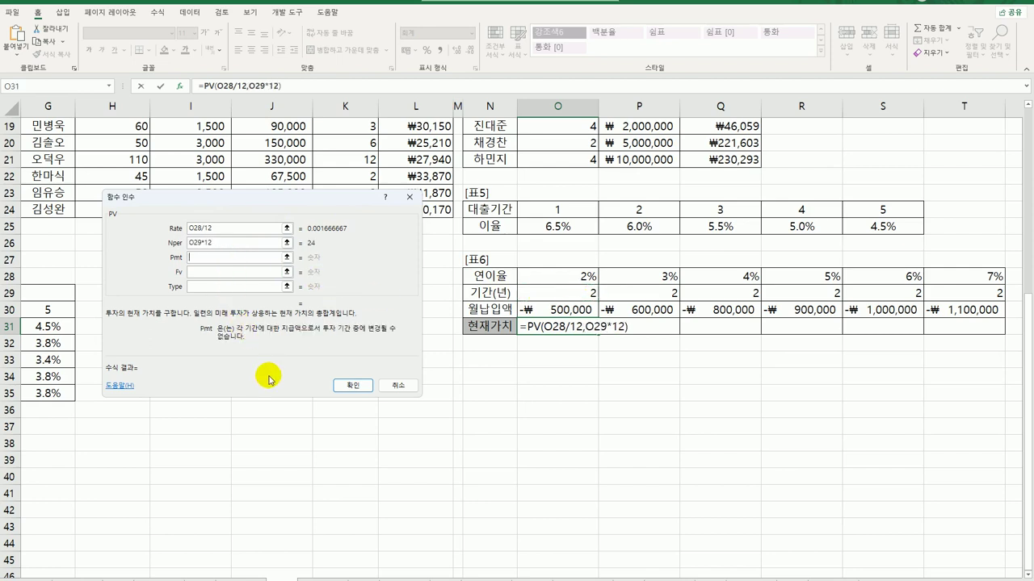
pyautogui.click(552, 313)
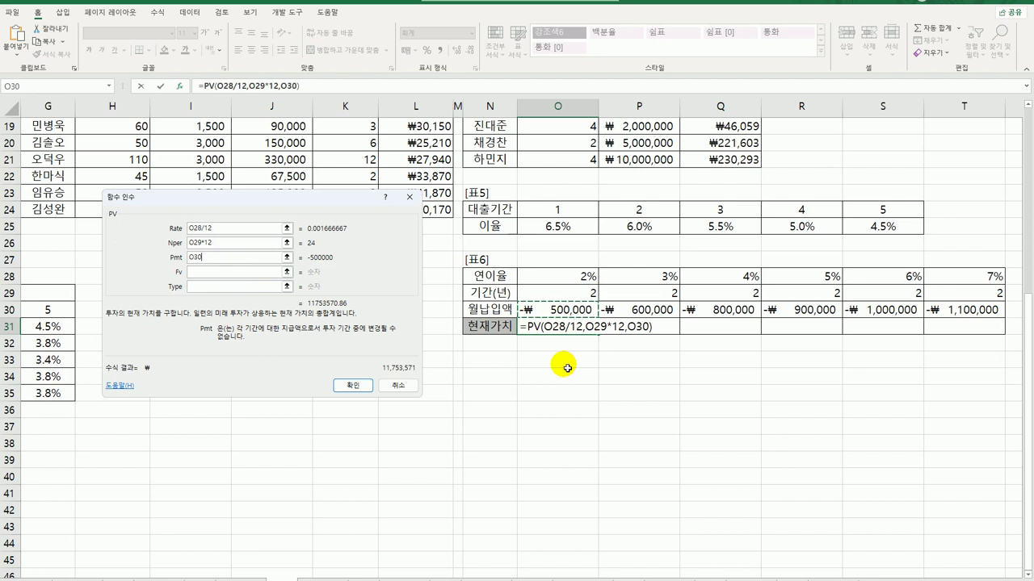
pyautogui.click(355, 386)
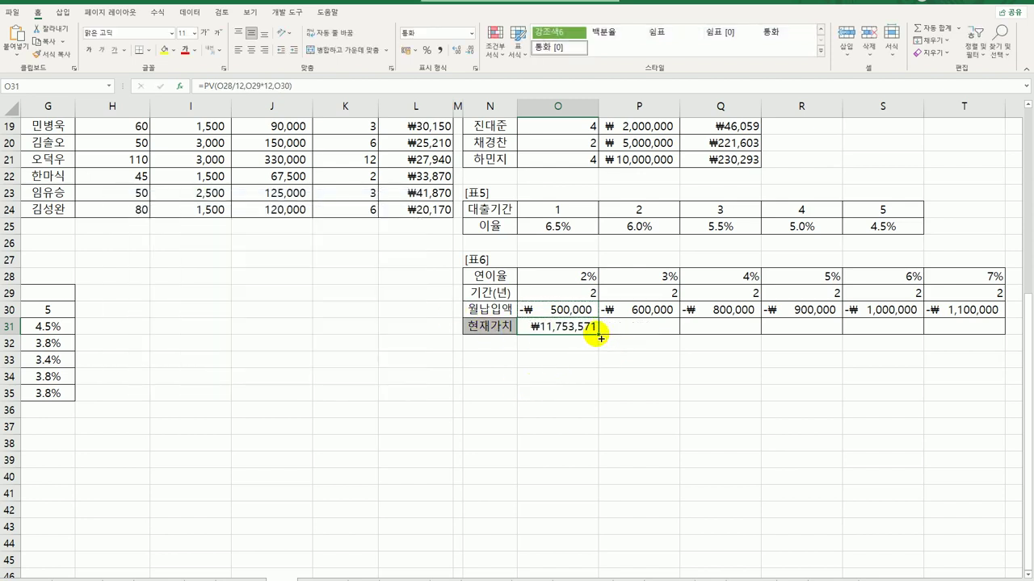
pyautogui.moveTo(598, 334); pyautogui.dragTo(989, 331)
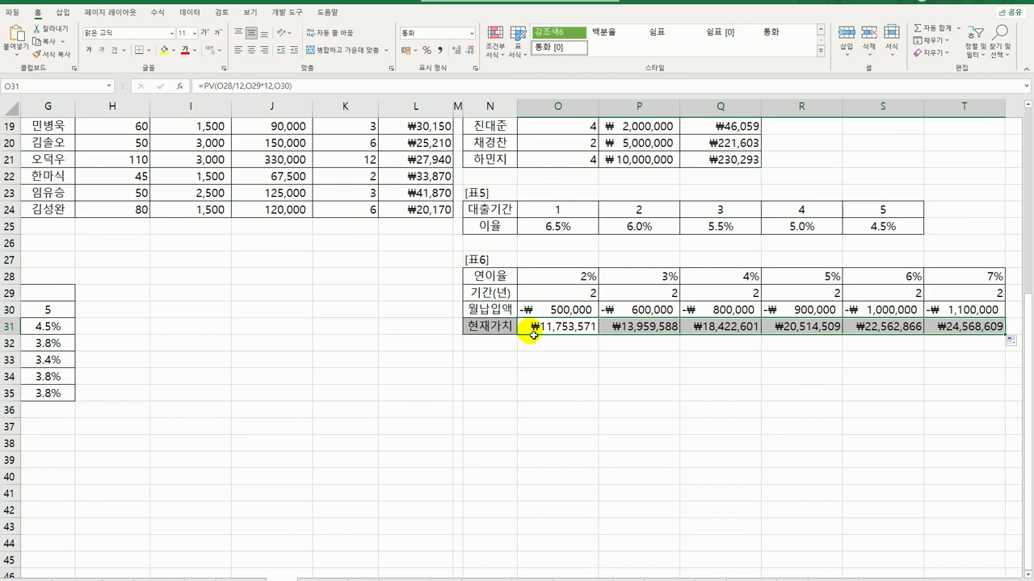
# - Wrap O31's PV in an IF that tests for >=20000000 and returns "한도초과" when true
pyautogui.doubleClick(533, 334)
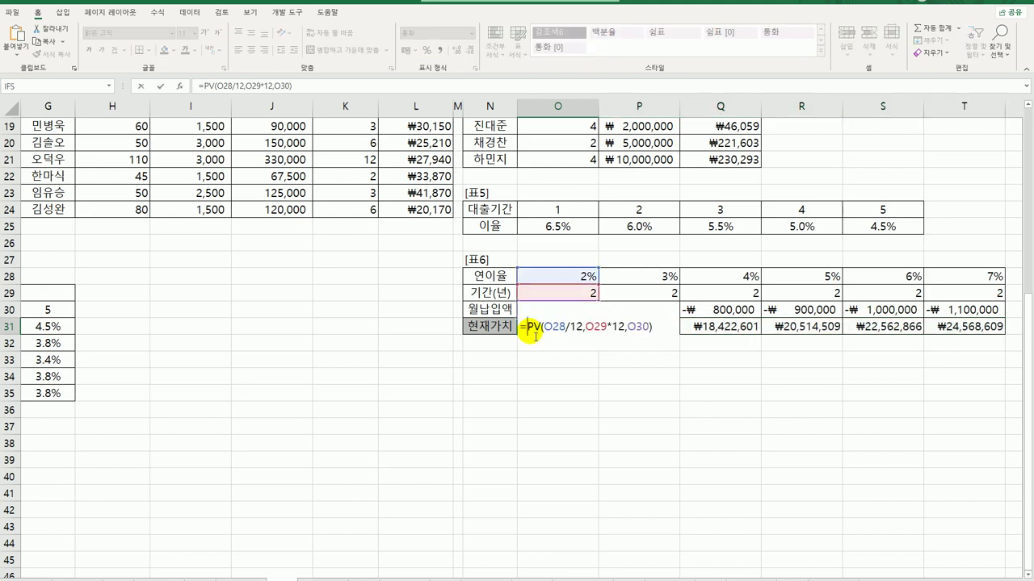
pyautogui.write('IF(')
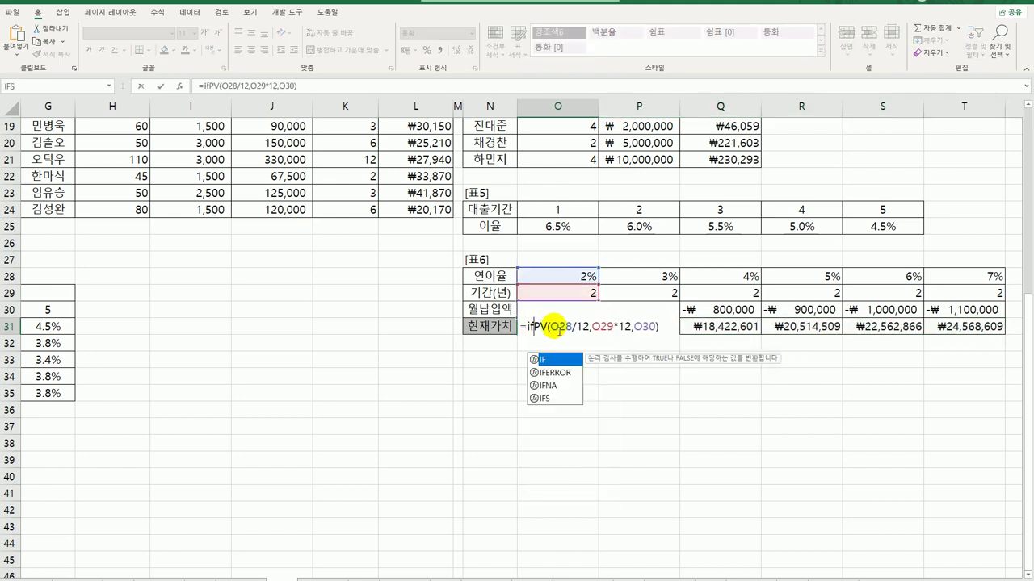
pyautogui.write('>')
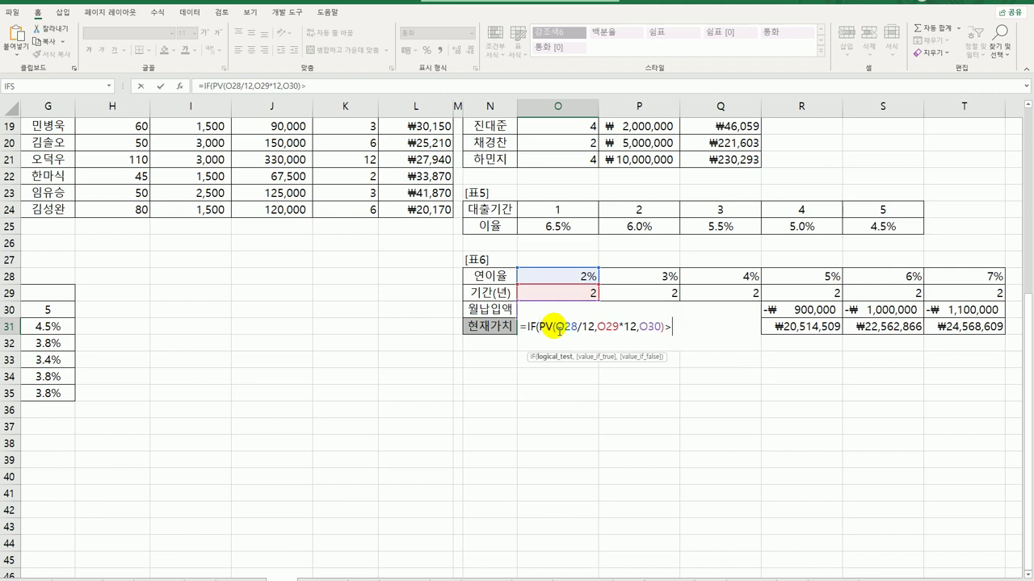
pyautogui.write('=20')
pyautogui.write('000000')
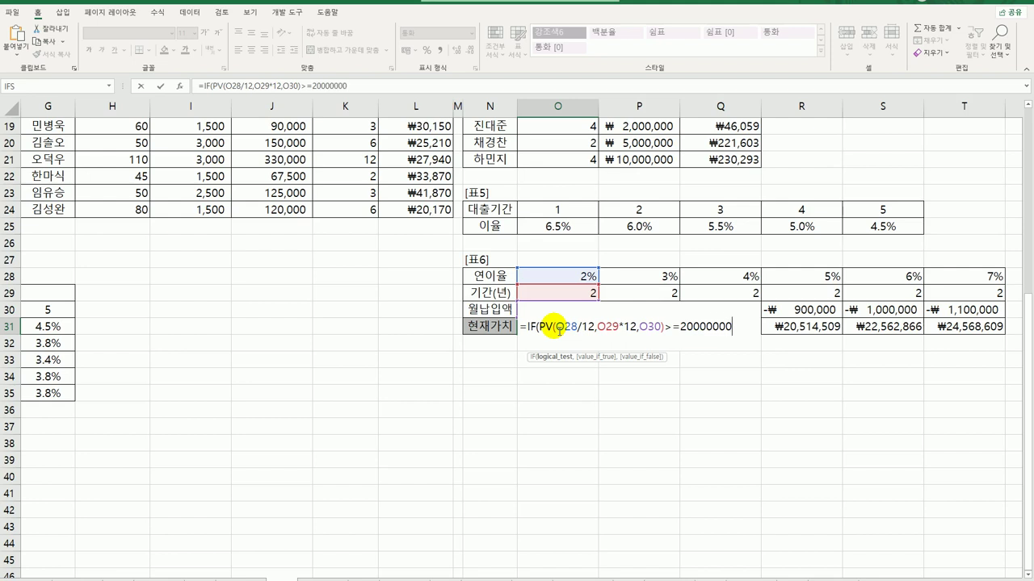
pyautogui.write(',')
pyautogui.write('"')
pyautogui.write('한도초과"')
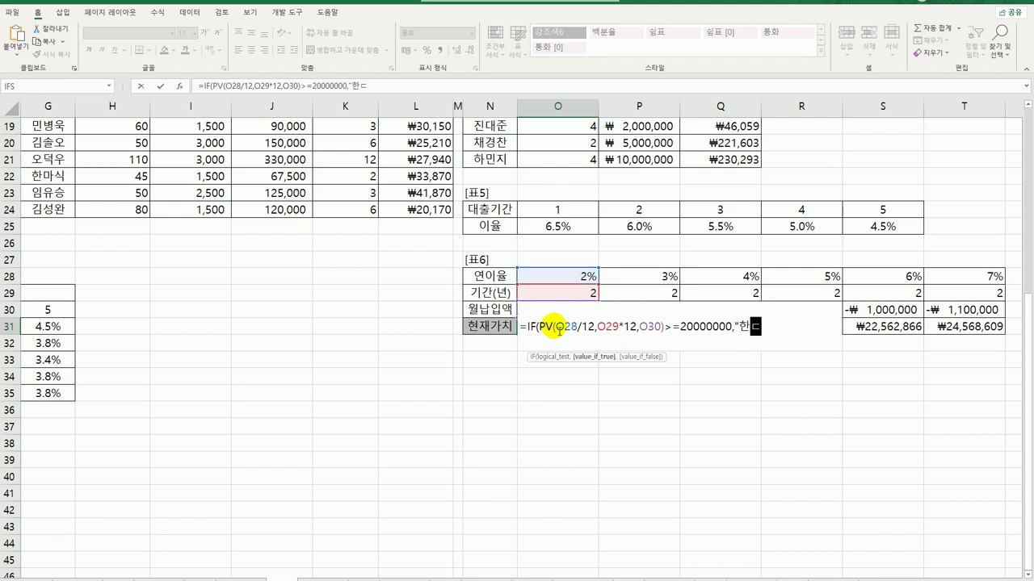
pyautogui.write(',')
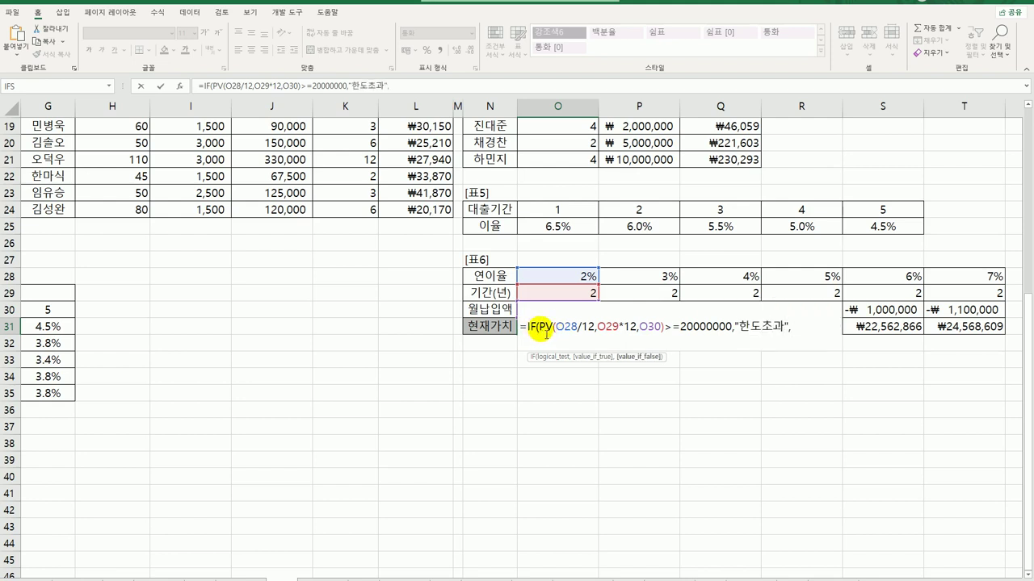
# - Add ROUND around a copy of the PV(O28/12,O29*12,O30) expression as the IF's value-if-false argument
pyautogui.moveTo(538, 331); pyautogui.dragTo(669, 338)
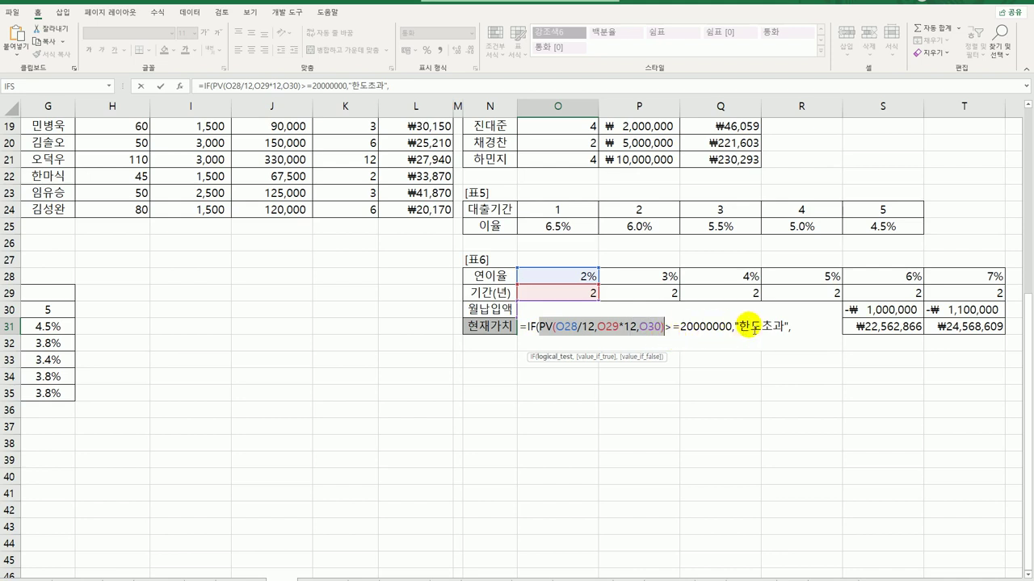
pyautogui.click(790, 327)
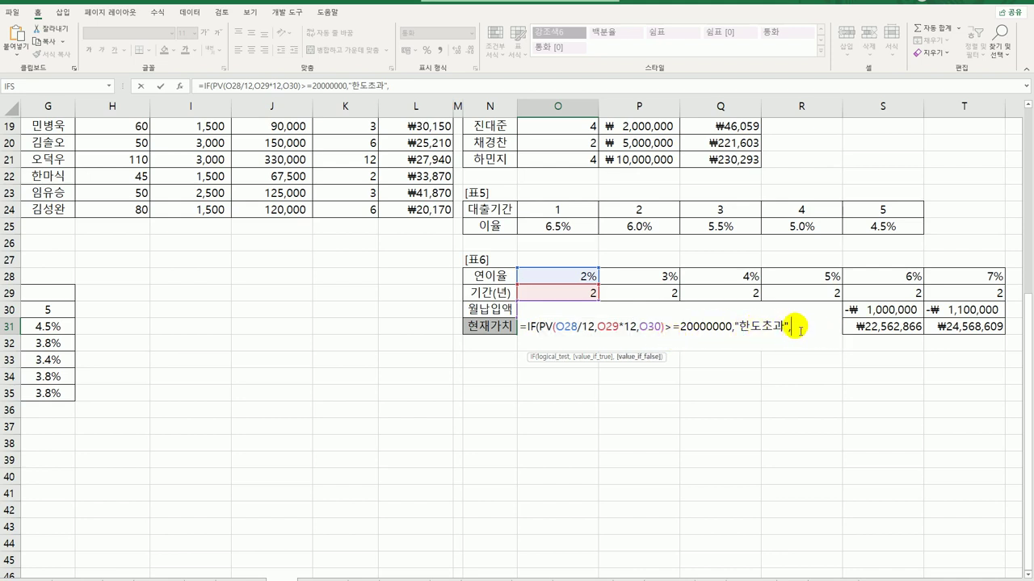
pyautogui.write('개')
pyautogui.press('BackSpace')
pyautogui.press('BackSpace')
pyautogui.write('roun')
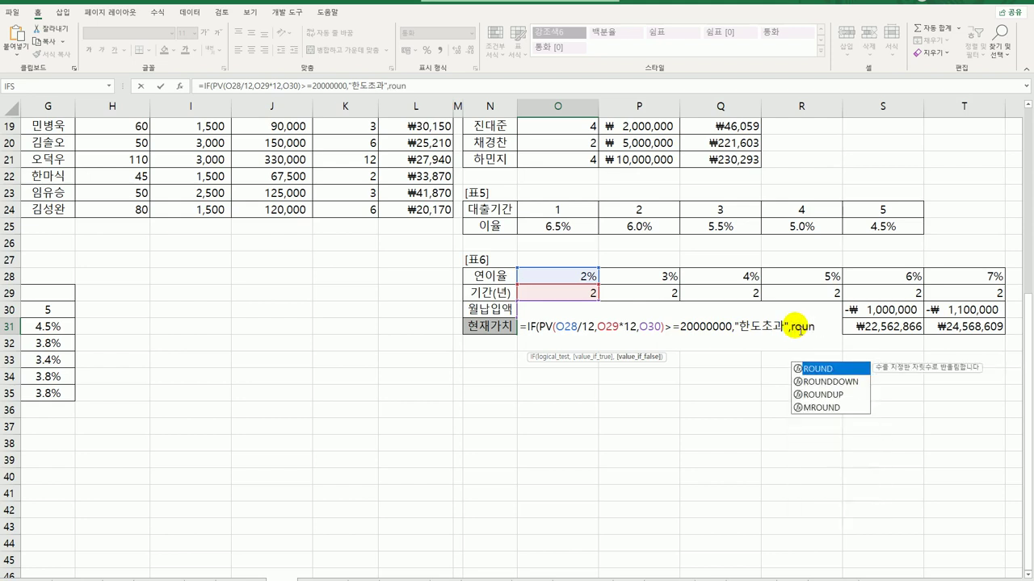
pyautogui.write('d')
pyautogui.press('Tab')
pyautogui.hotkey('ctrl', 'v')
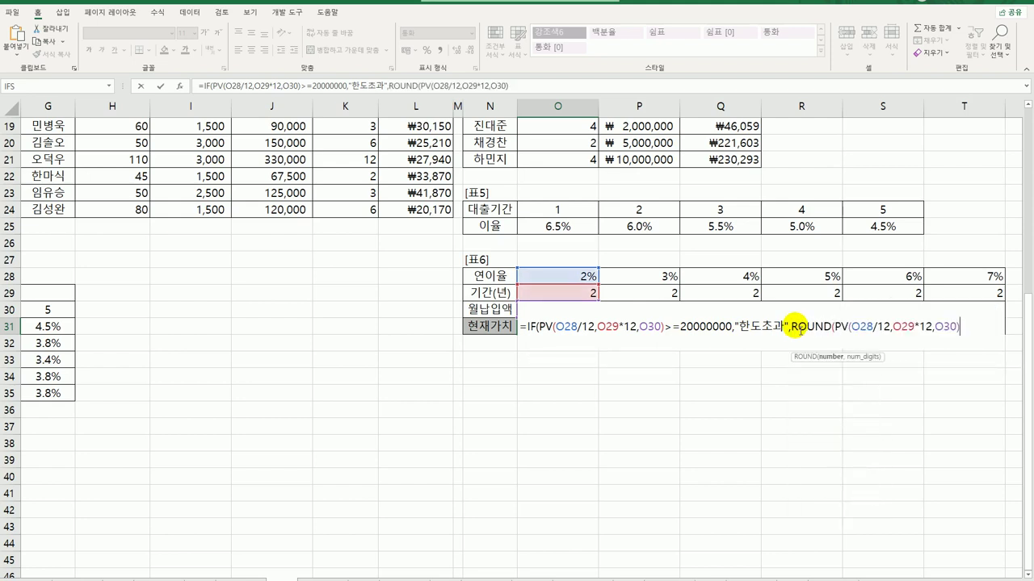
# - Set ROUND's digits to -3, close the IF formula in O31, and fill it across to T31
pyautogui.write(',-3)')
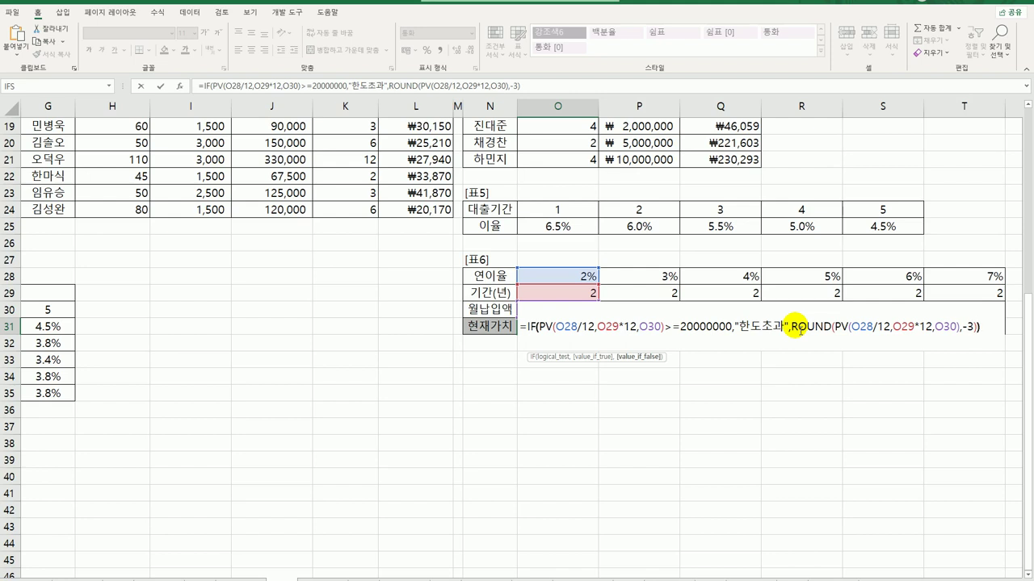
pyautogui.write(')')
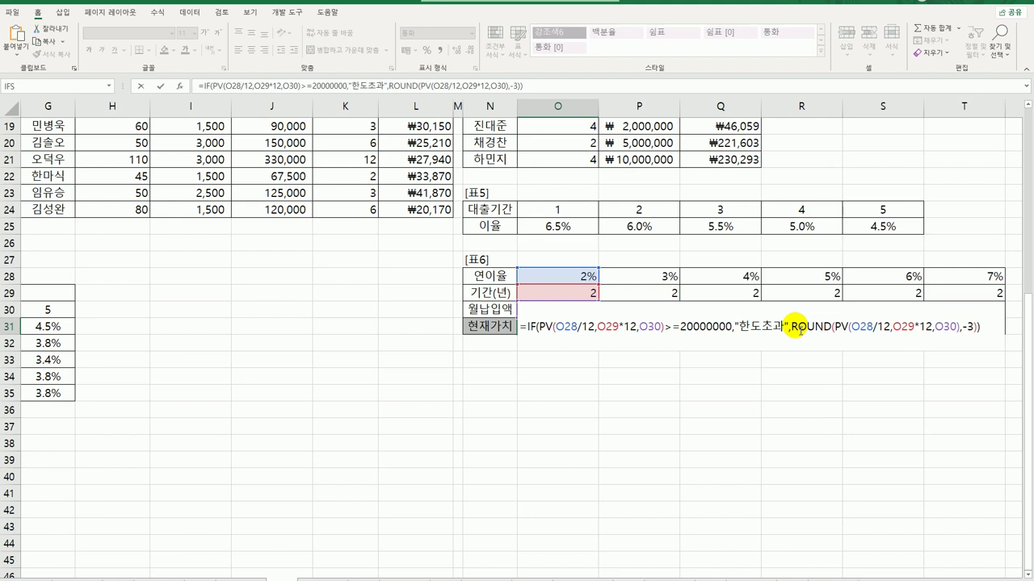
pyautogui.press('Return')
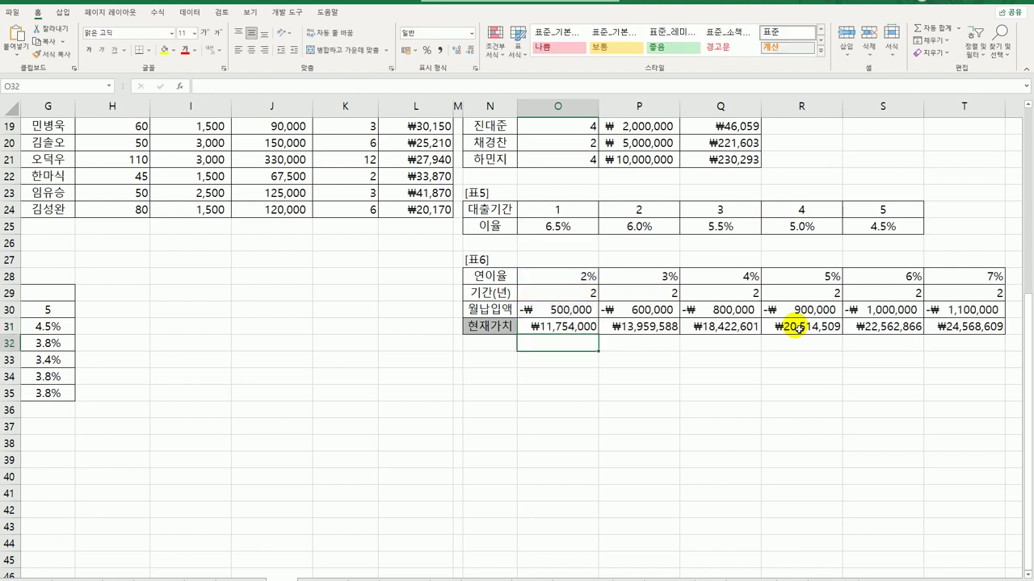
pyautogui.click(596, 330)
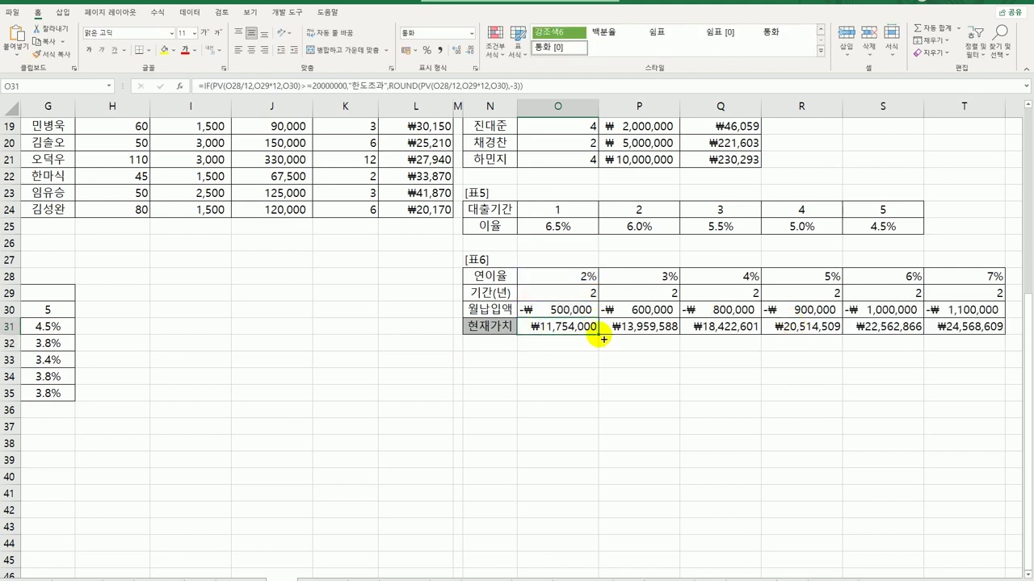
pyautogui.moveTo(598, 334); pyautogui.dragTo(973, 339)
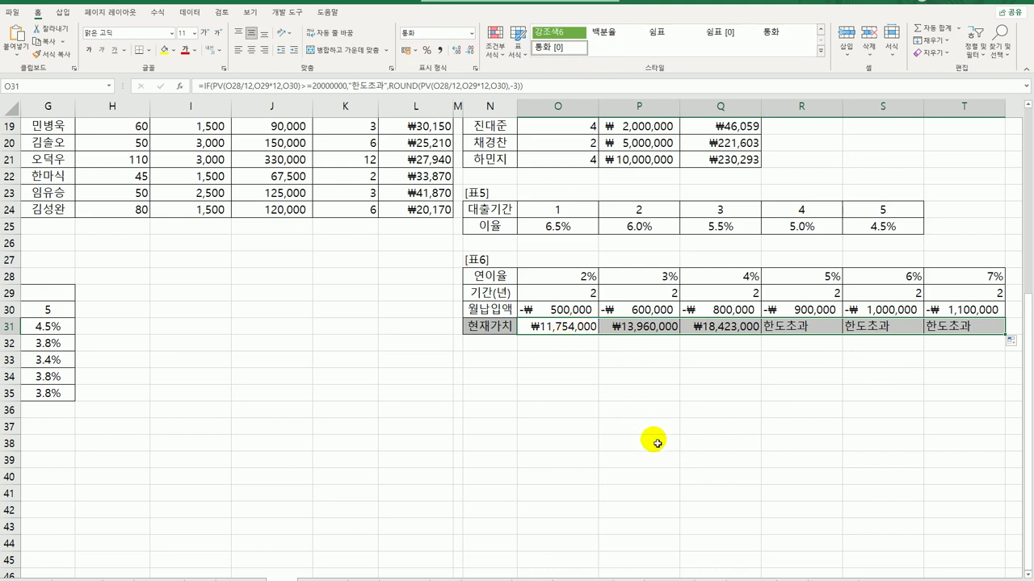
# - Start an FV function in T3 of [표7] and set its Rate argument to 3.5%/12
pyautogui.scroll(6, 653, 441)
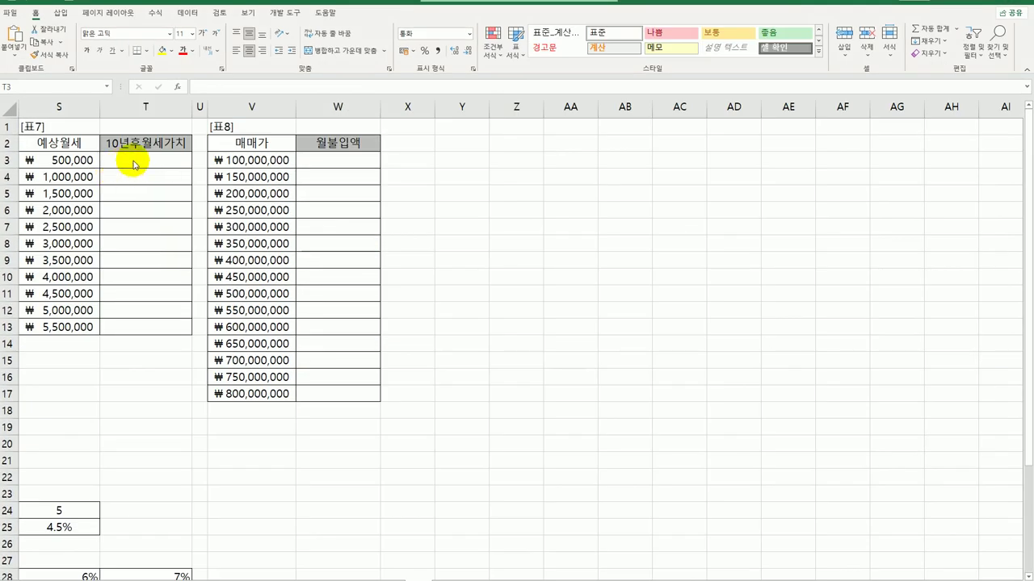
pyautogui.click(133, 161)
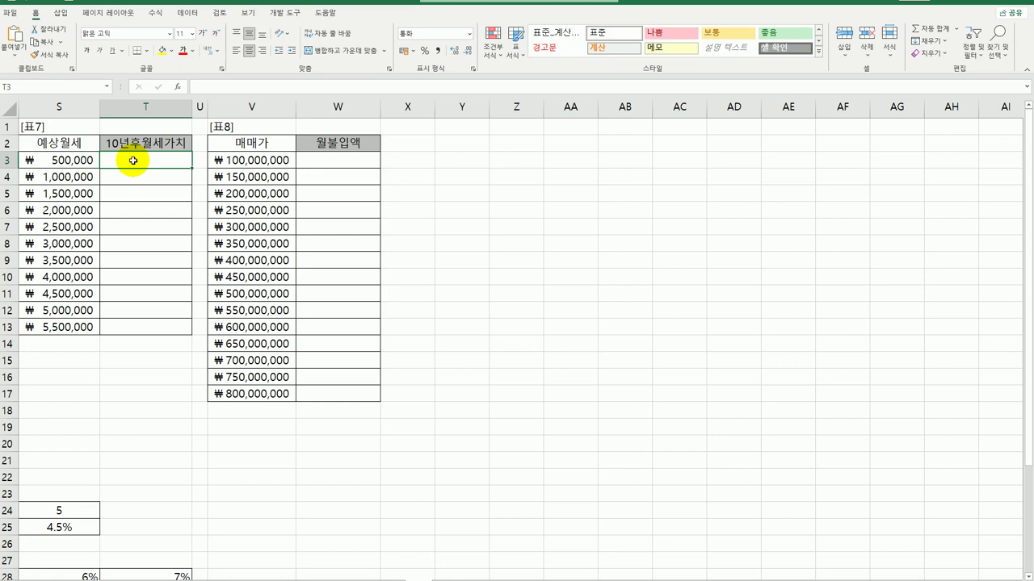
pyautogui.write('=')
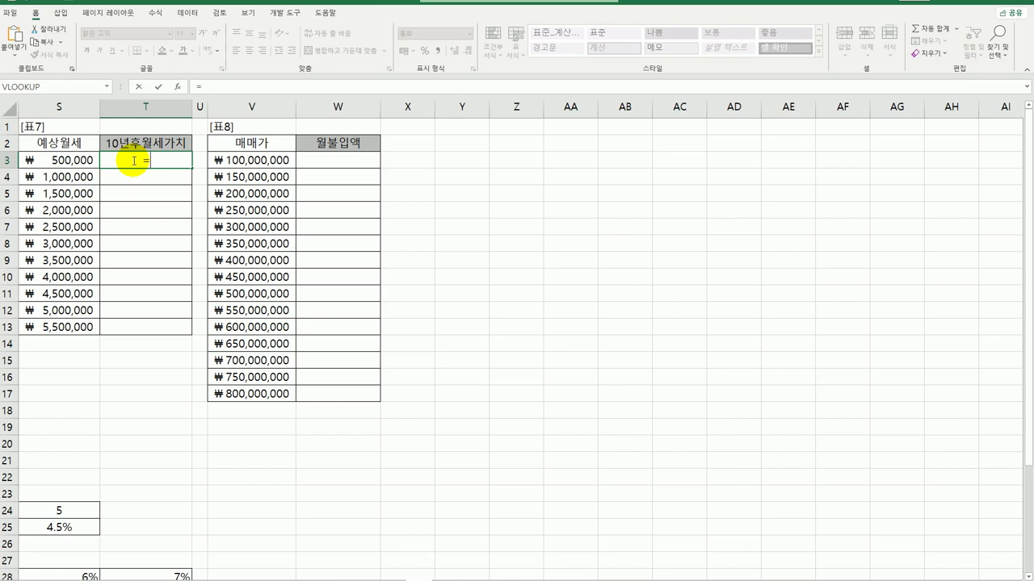
pyautogui.write('f')
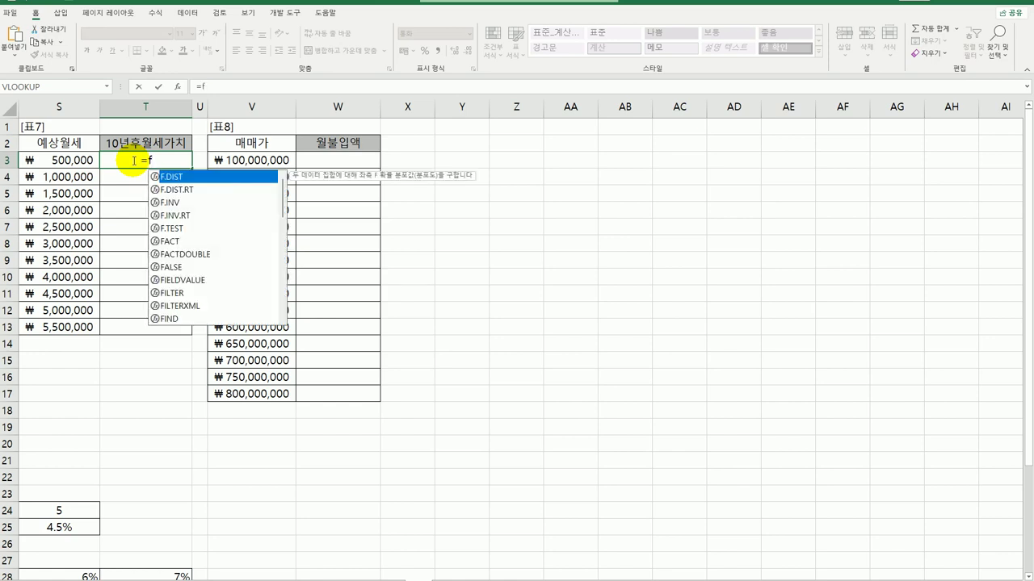
pyautogui.write('v')
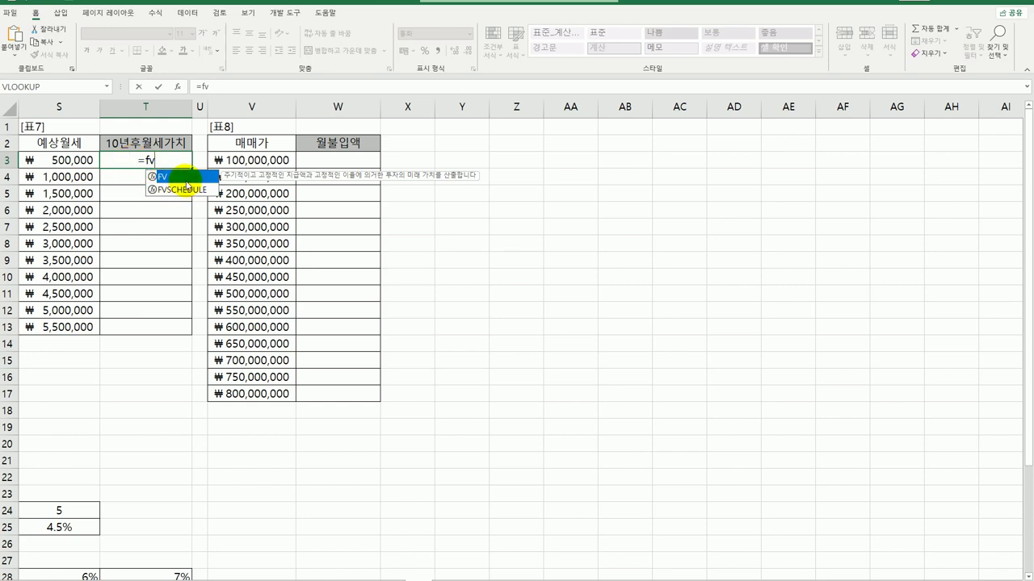
pyautogui.doubleClick(187, 179)
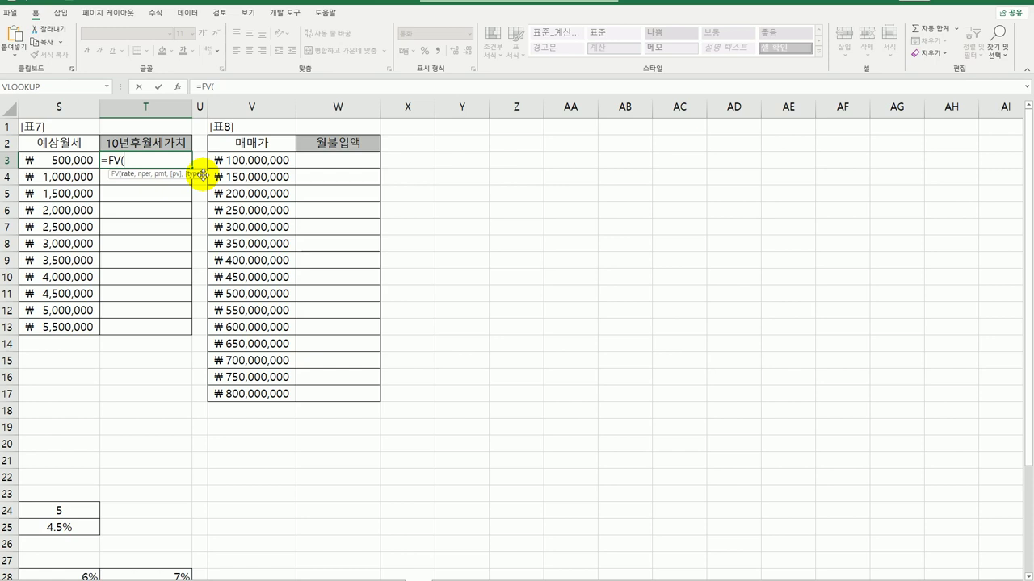
pyautogui.click(178, 86)
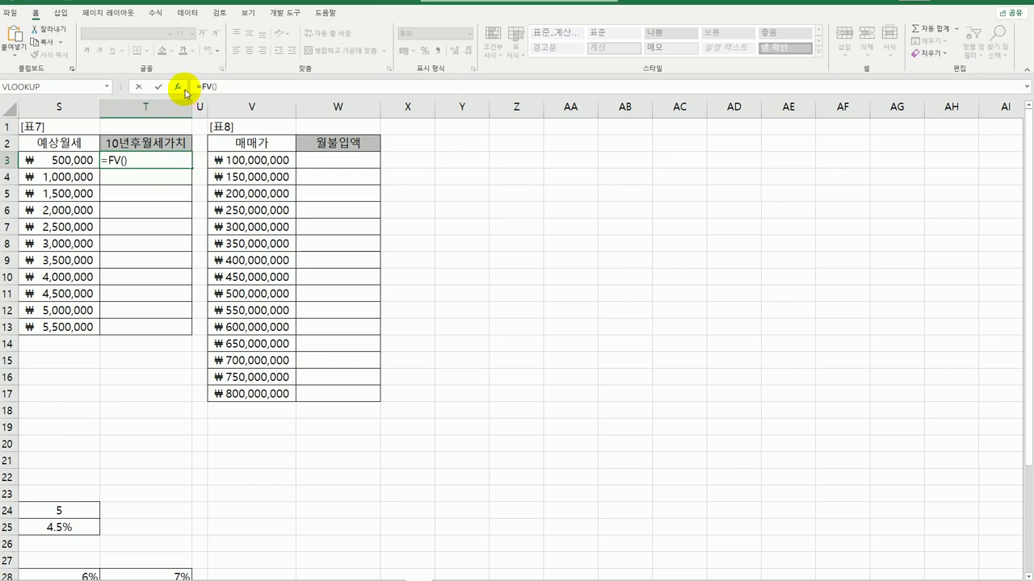
pyautogui.moveTo(563, 133); pyautogui.dragTo(456, 187)
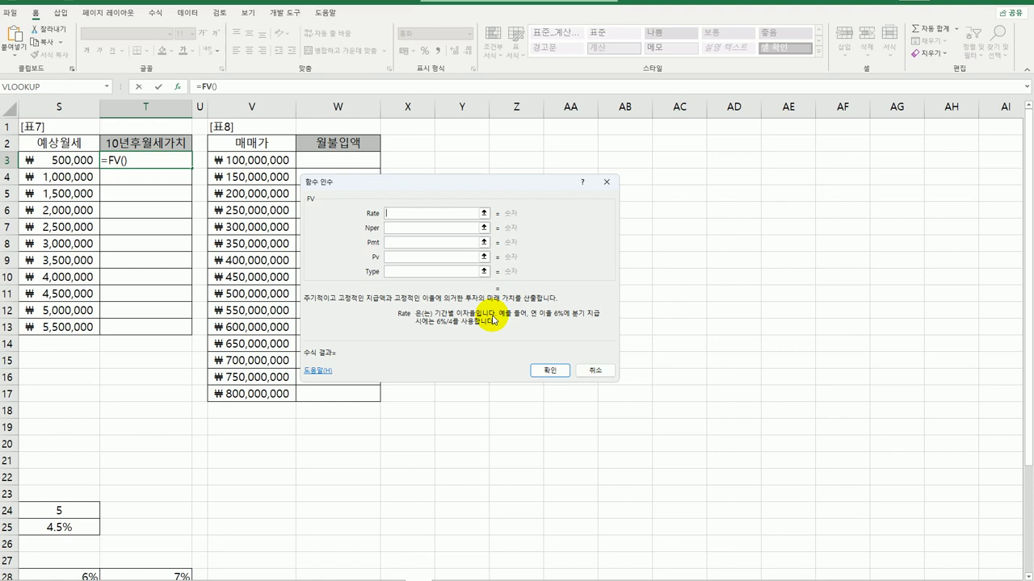
pyautogui.write('3.5%/12')
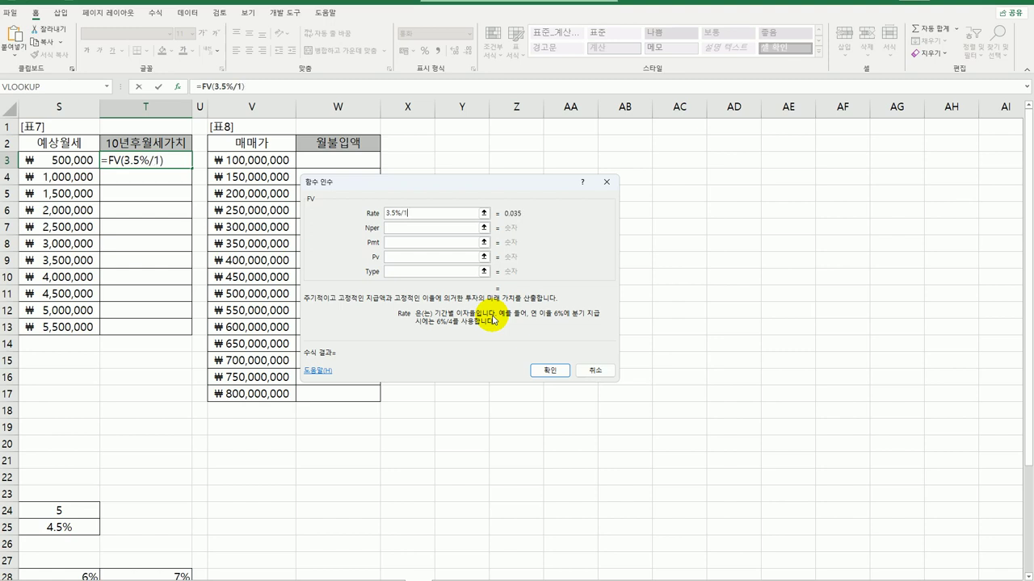
# - Complete T3's FV with Nper 10*12 and Pmt -S3, and fill the formula down to T13
pyautogui.click(439, 227)
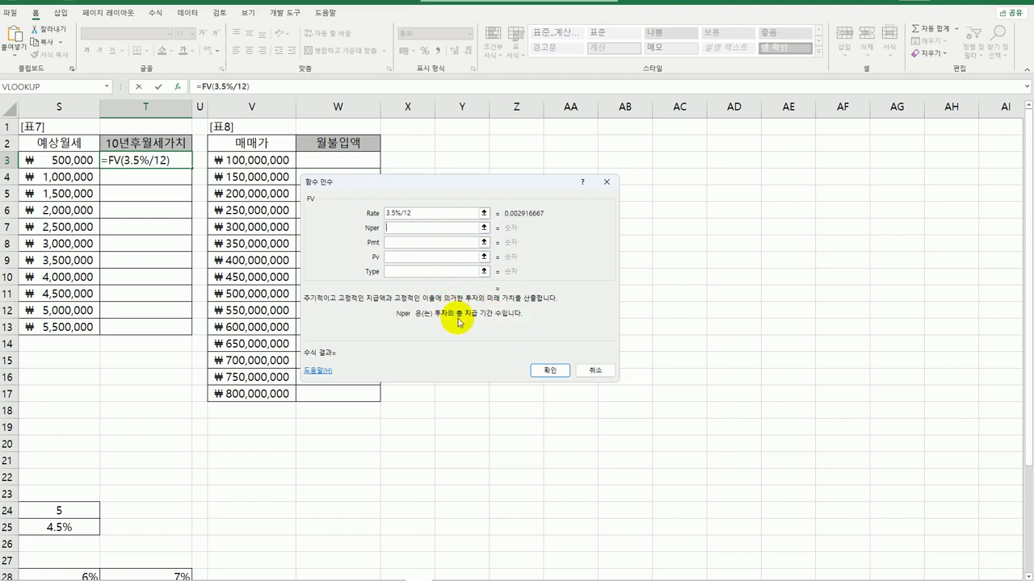
pyautogui.write('10*12')
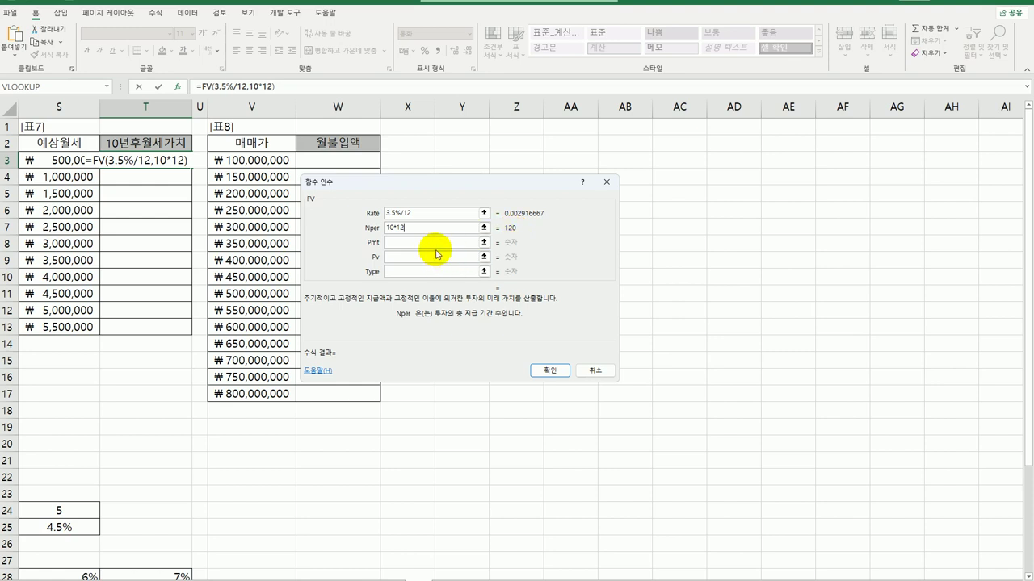
pyautogui.click(435, 245)
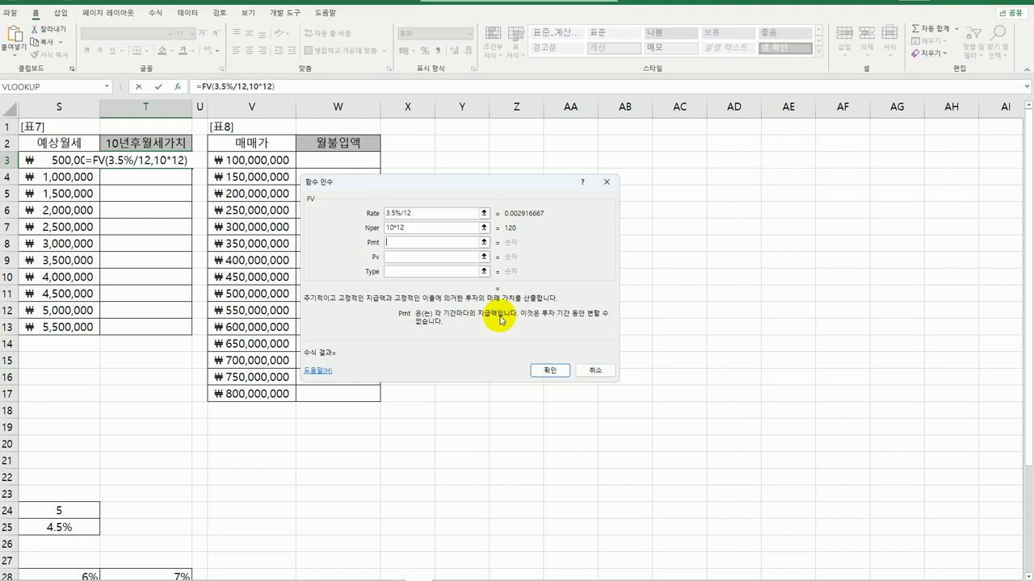
pyautogui.write('-')
pyautogui.click(58, 161)
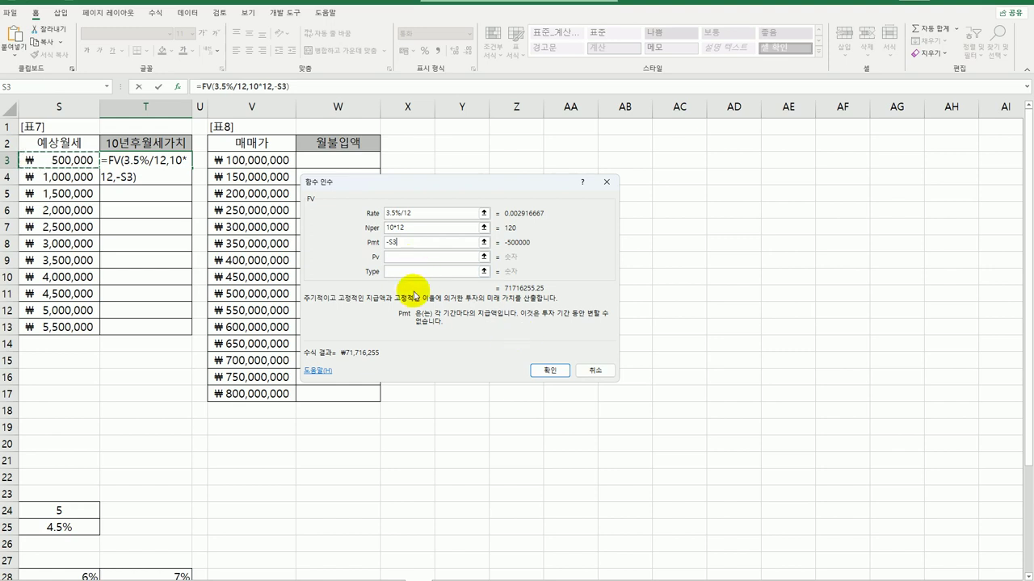
pyautogui.click(547, 371)
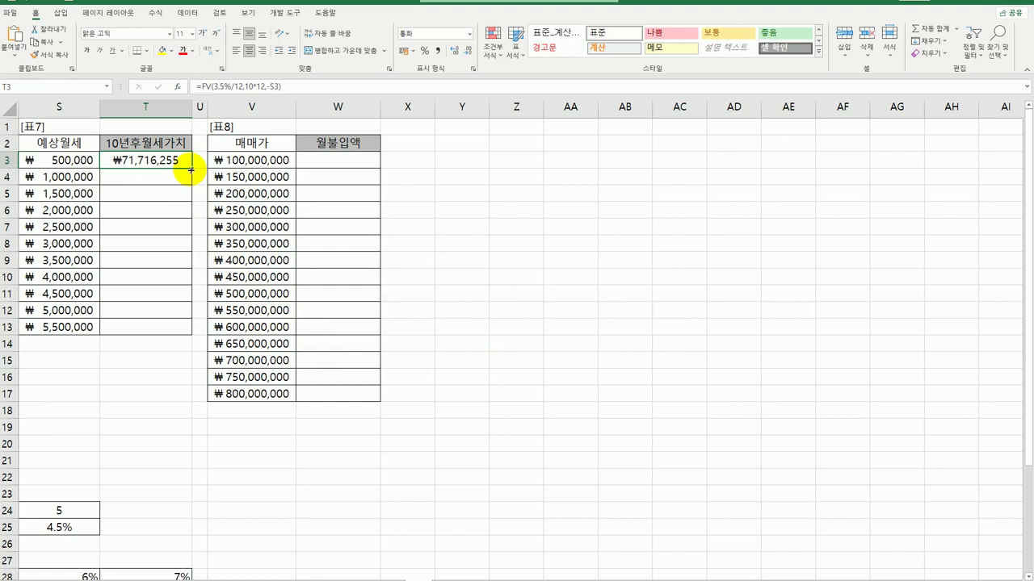
pyautogui.moveTo(190, 170); pyautogui.dragTo(191, 331)
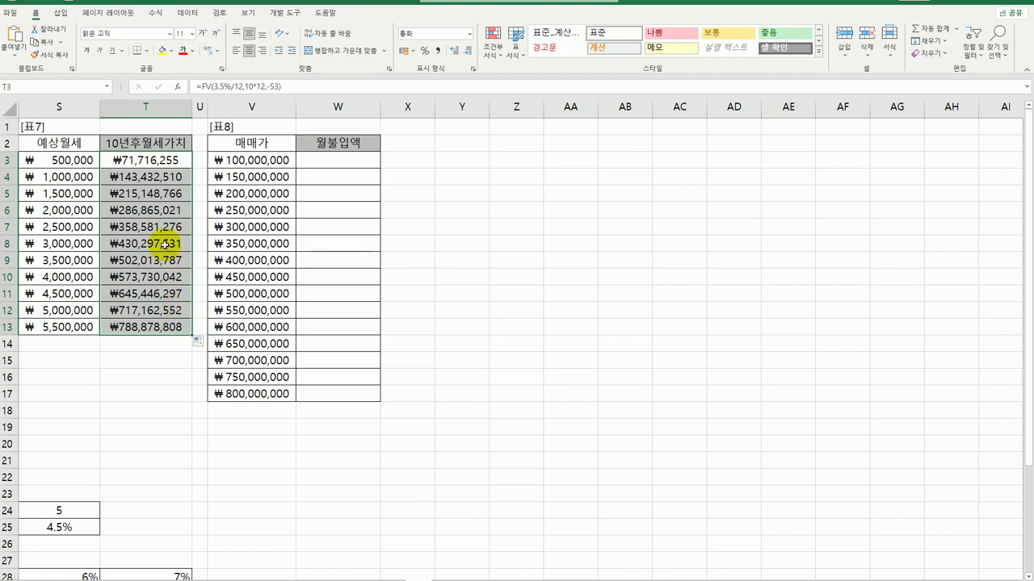
# - Wrap T3's FV in an IF whose logical test is >=100000000
pyautogui.click(162, 160)
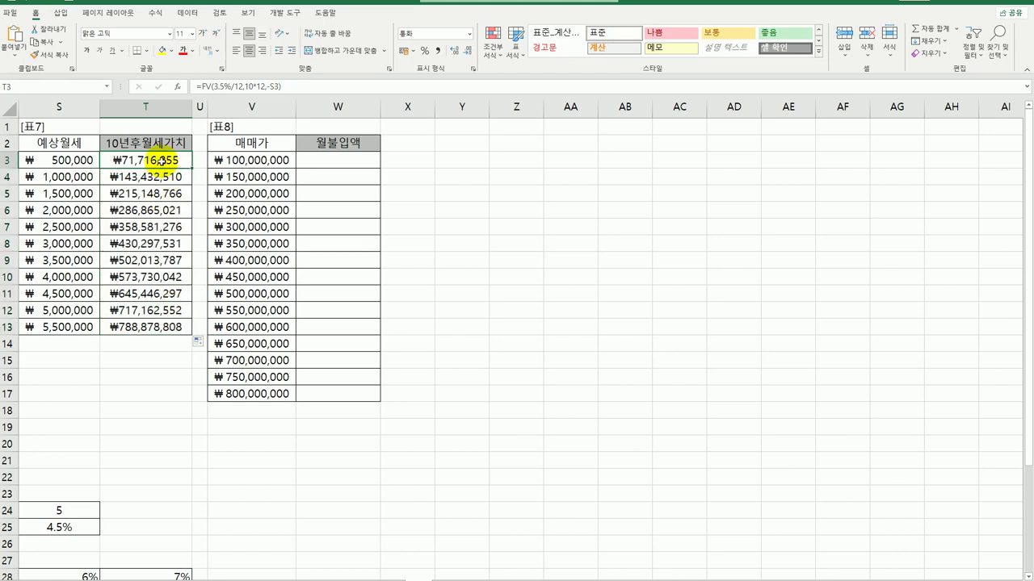
pyautogui.doubleClick(161, 160)
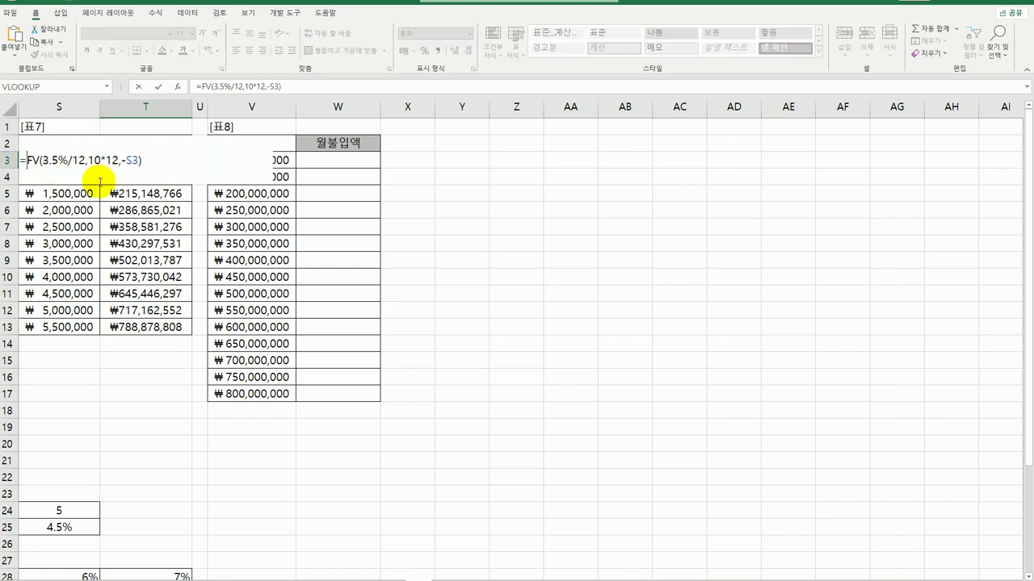
pyautogui.write('IF(')
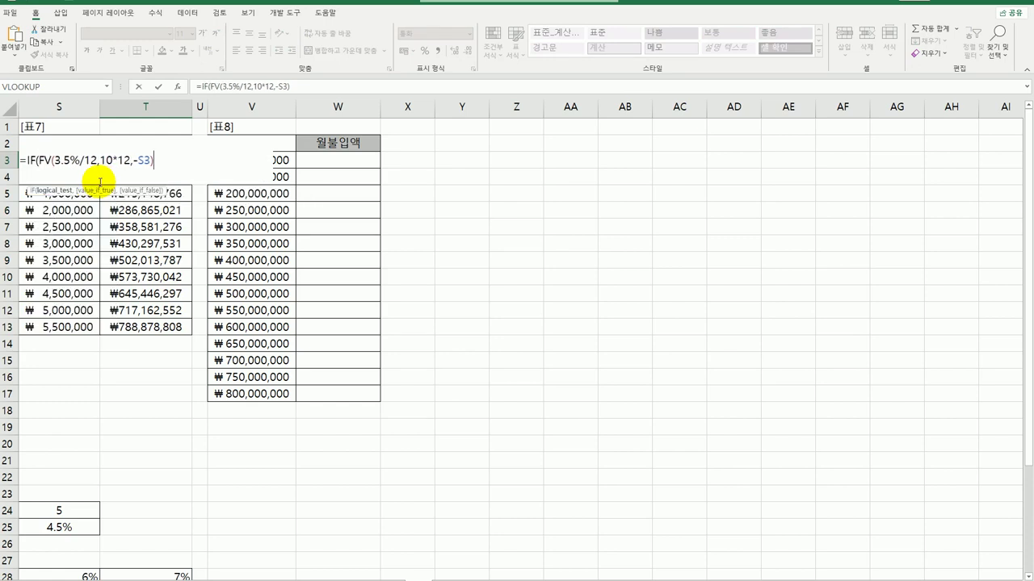
pyautogui.write('>=100000000')
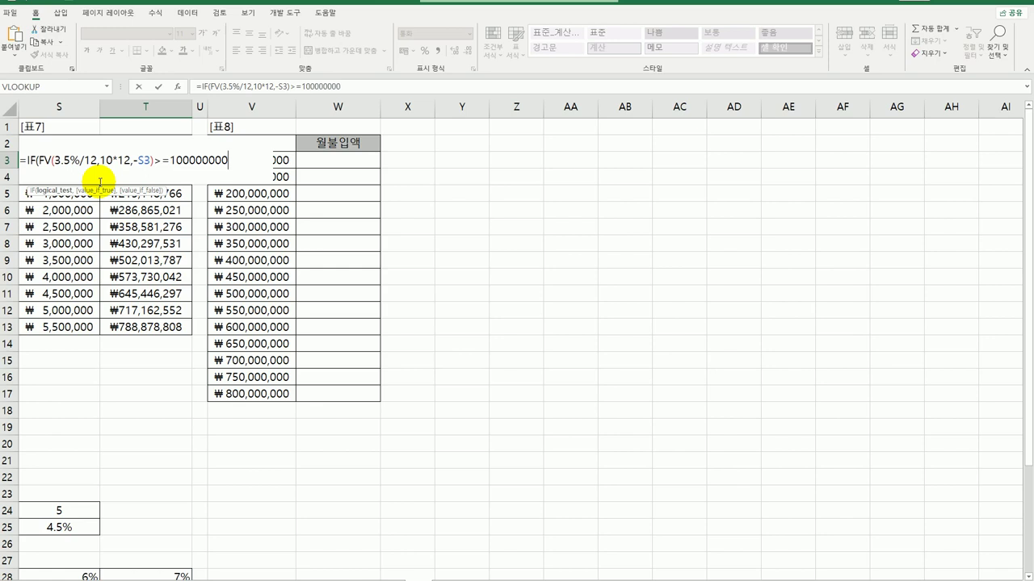
# - Add a TEXT function with the format "#,##0원" as the IF's value-if-true argument, leaving its value argument blank
pyautogui.write(',text(')
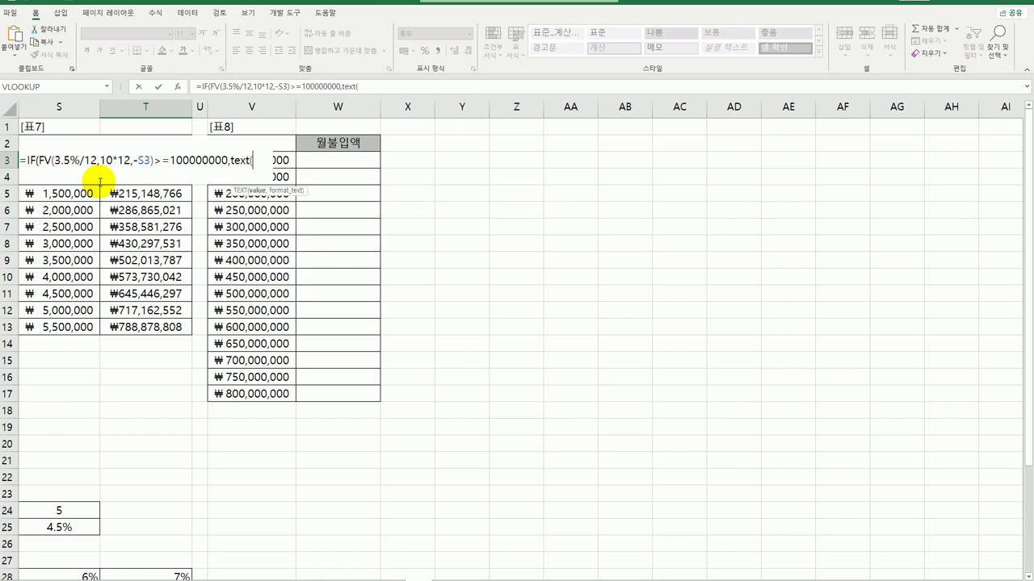
pyautogui.write(' ,"#,')
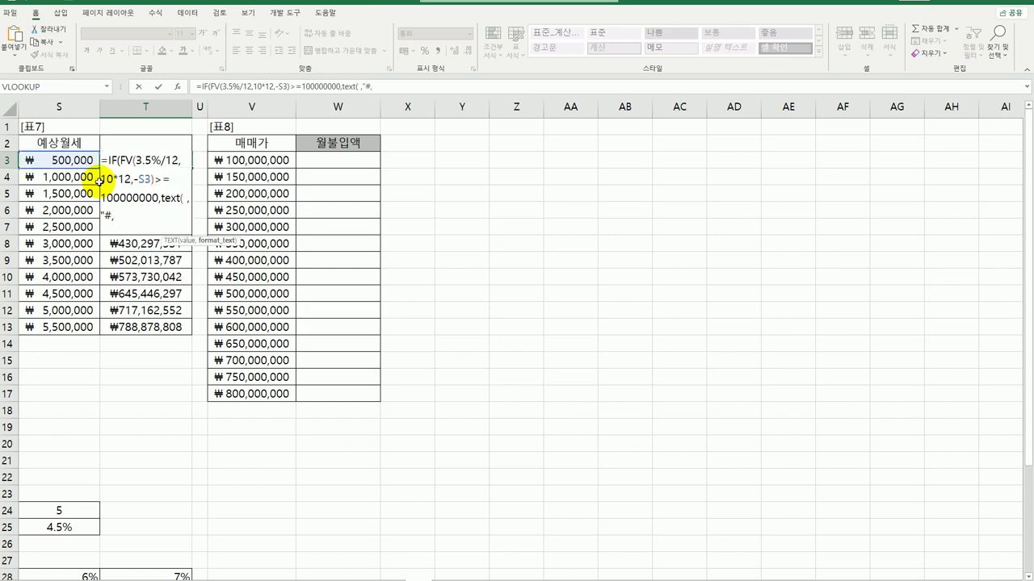
pyautogui.write('##0')
pyautogui.write('워')
pyautogui.write('원")')
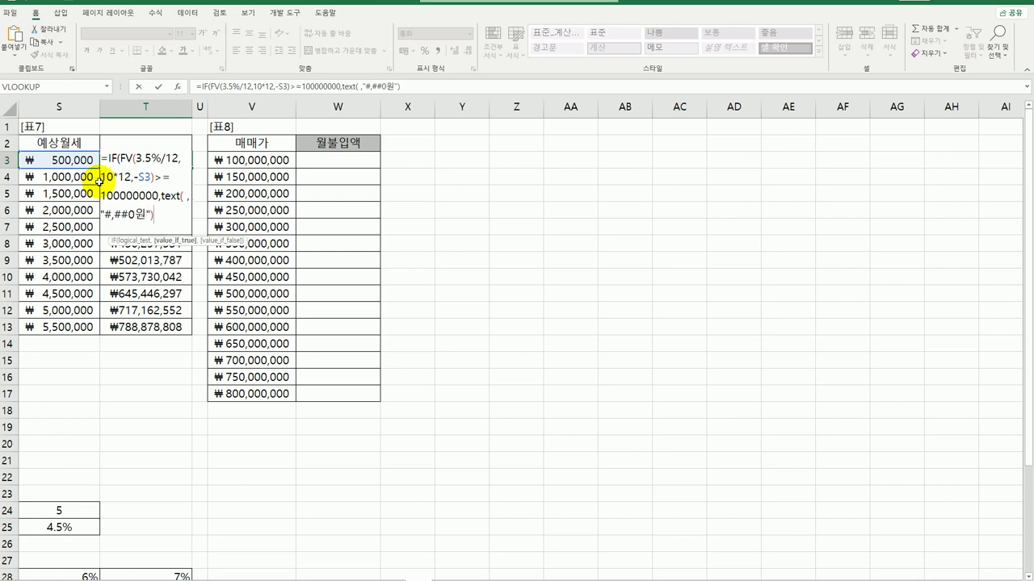
# - Fill in TEXT's value argument with INT around a copy of the FV(3.5%/12,10*12,-S3) expression
pyautogui.click(185, 198)
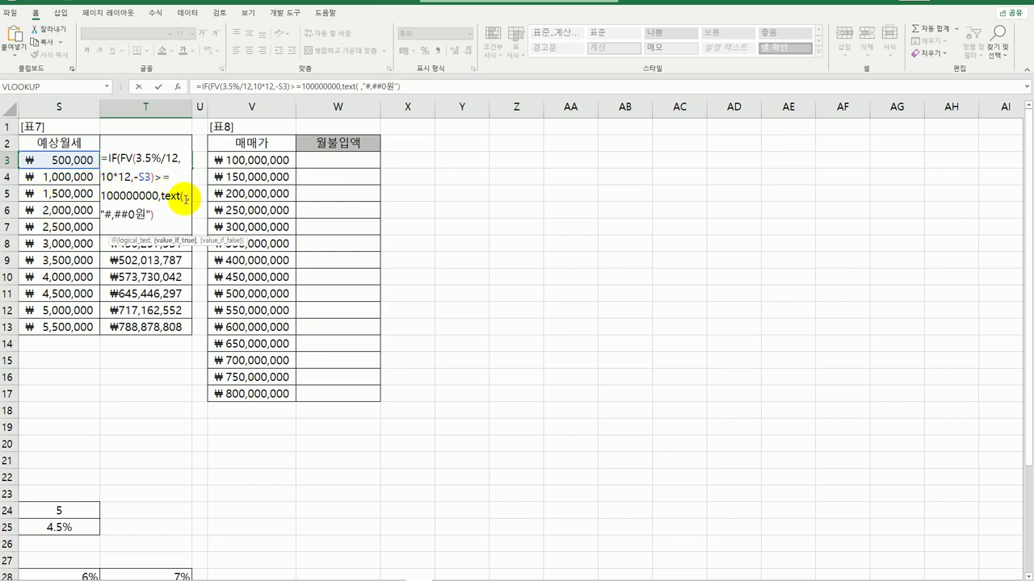
pyautogui.click(185, 198)
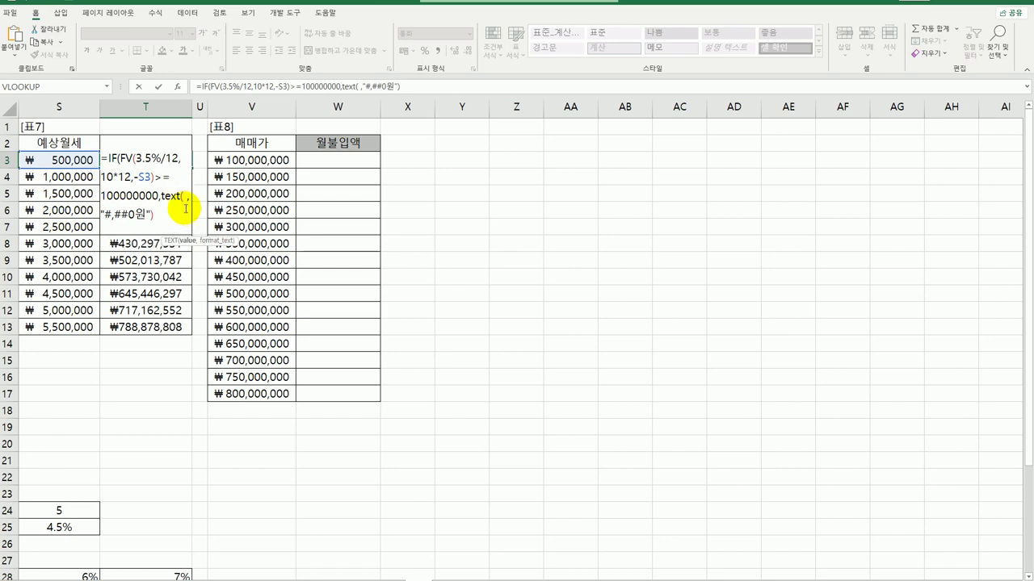
pyautogui.write('i')
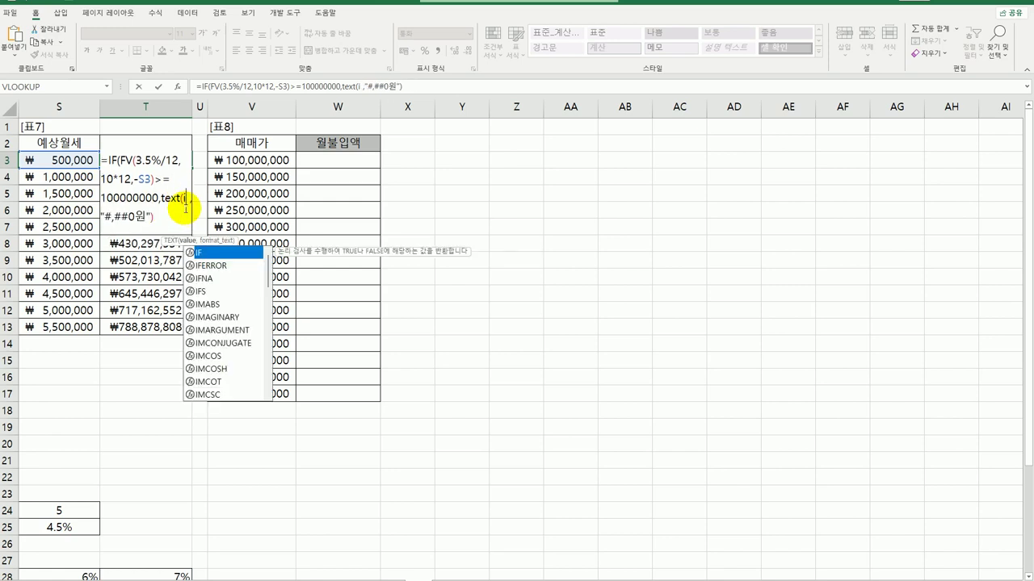
pyautogui.write('nt(')
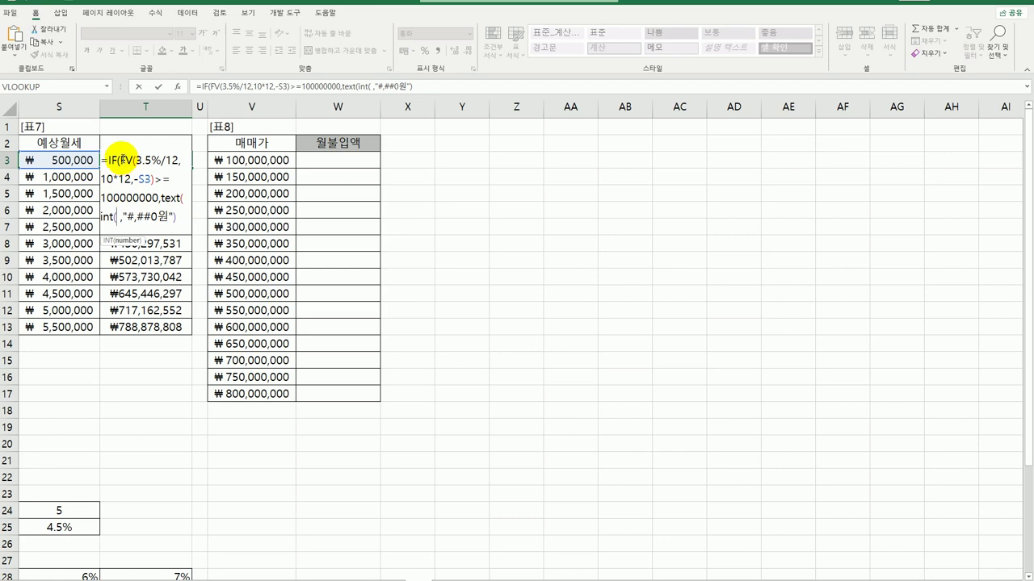
pyautogui.moveTo(120, 159); pyautogui.dragTo(153, 178)
pyautogui.hotkey('ctrl', 'c')
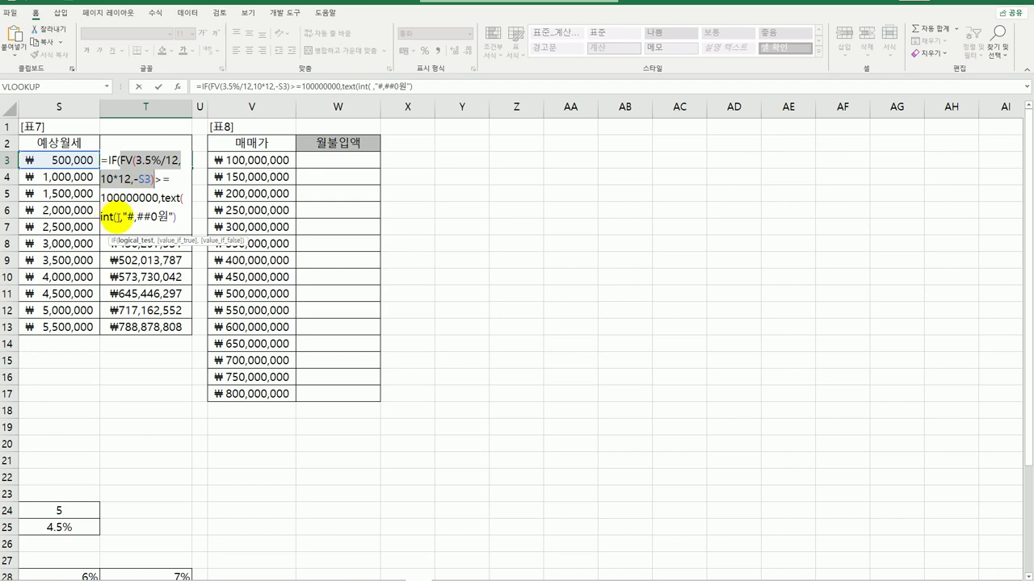
pyautogui.click(119, 218)
pyautogui.hotkey('ctrl', 'v')
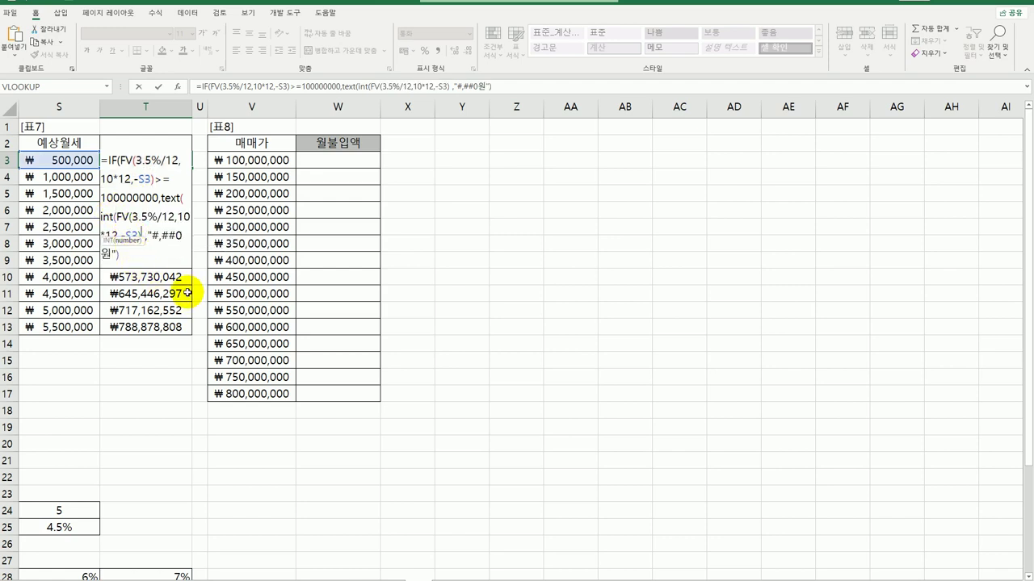
pyautogui.write(')')
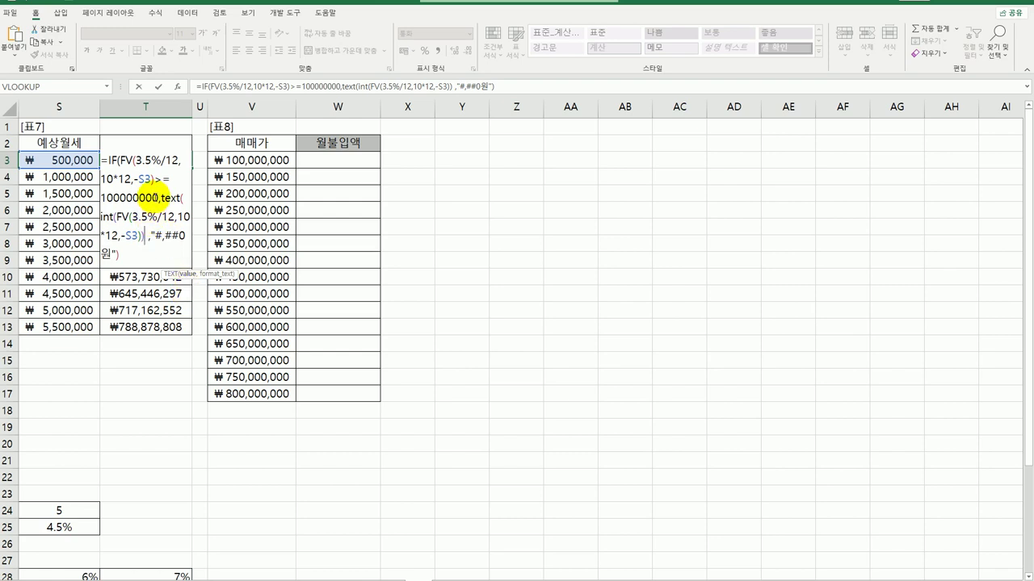
# - Set the IF's value-if-false argument to "비추천", close T3's formula, and fill it down to T13
pyautogui.write('),')
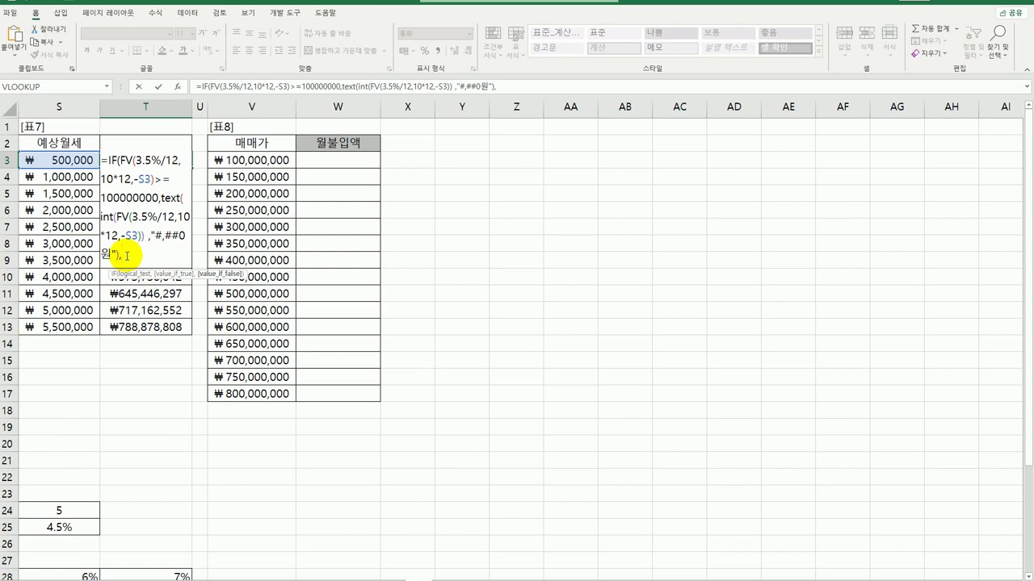
pyautogui.write('"ㅂ')
pyautogui.write('비추천"')
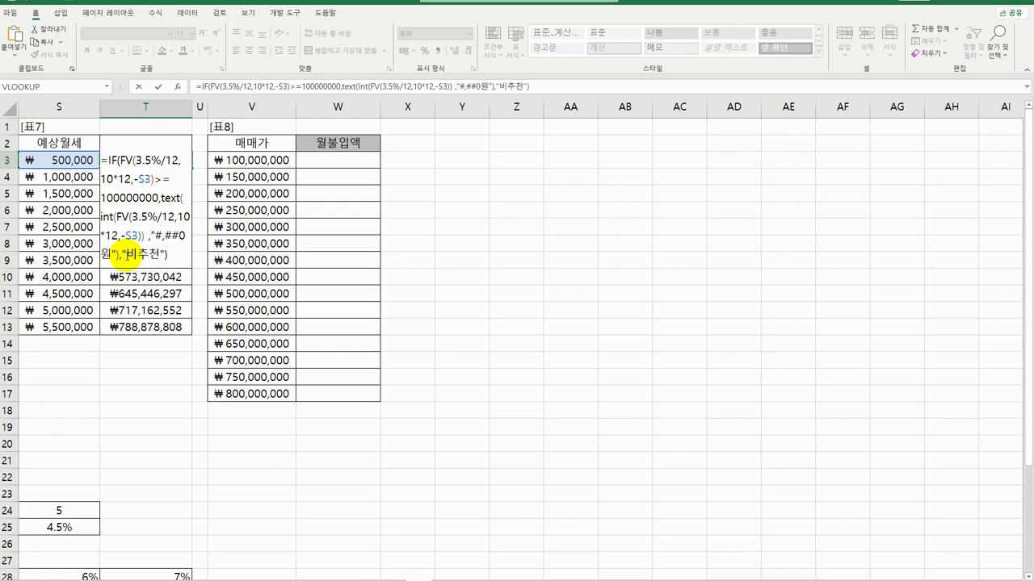
pyautogui.press('Return')
pyautogui.click(140, 156)
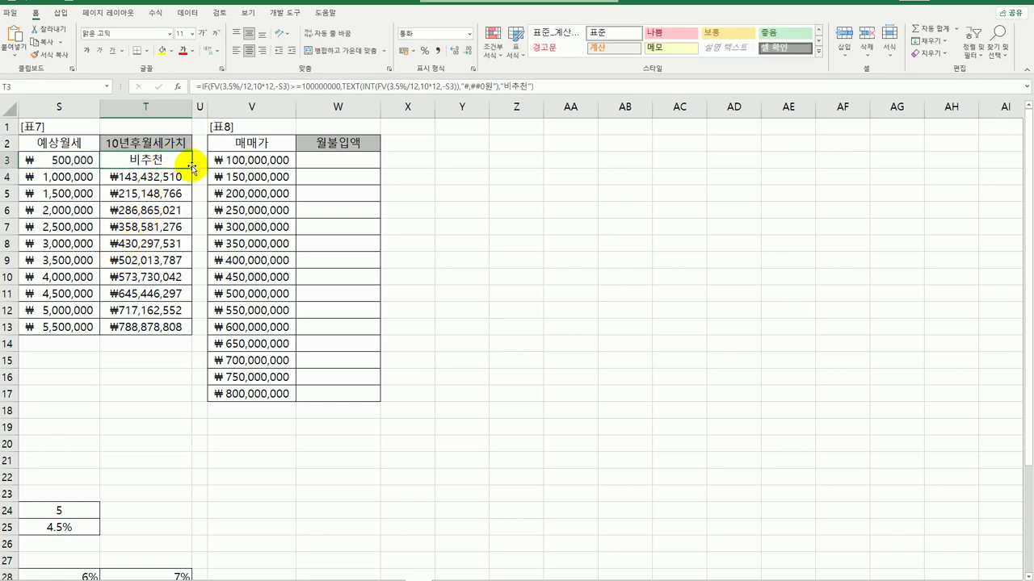
pyautogui.moveTo(143, 170); pyautogui.dragTo(158, 330)
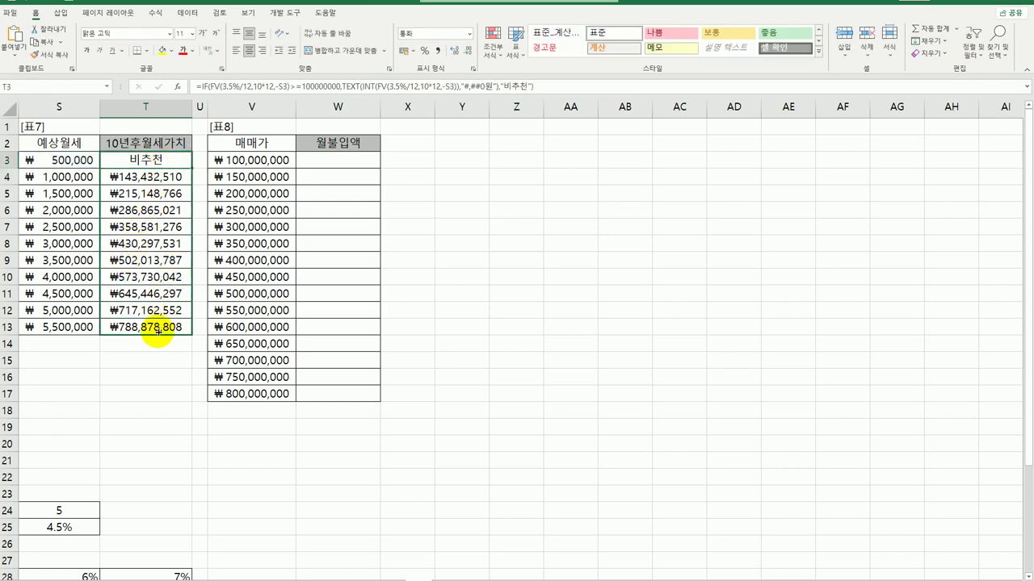
pyautogui.hotkey('ctrl', 'd')
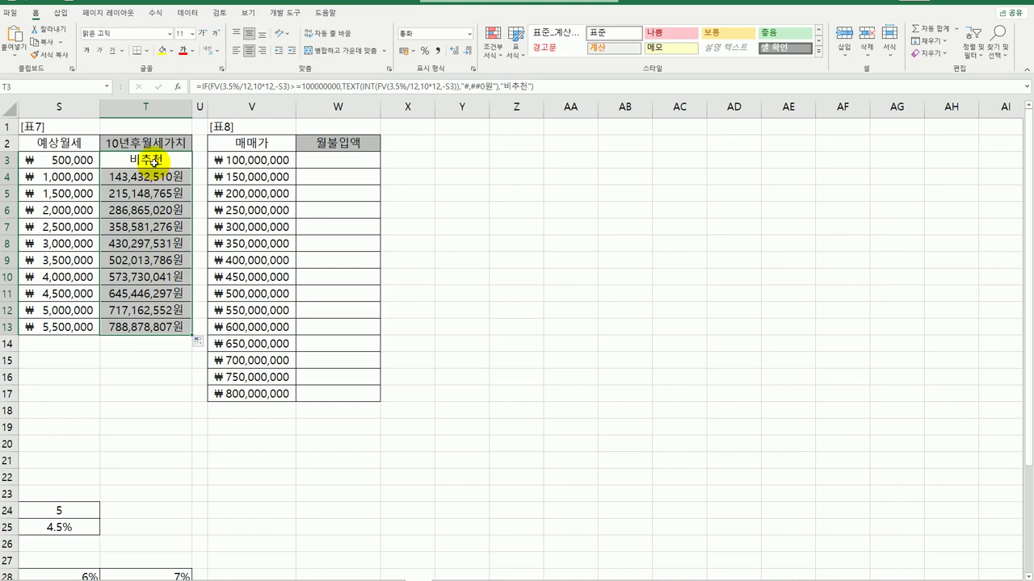
pyautogui.click(153, 163)
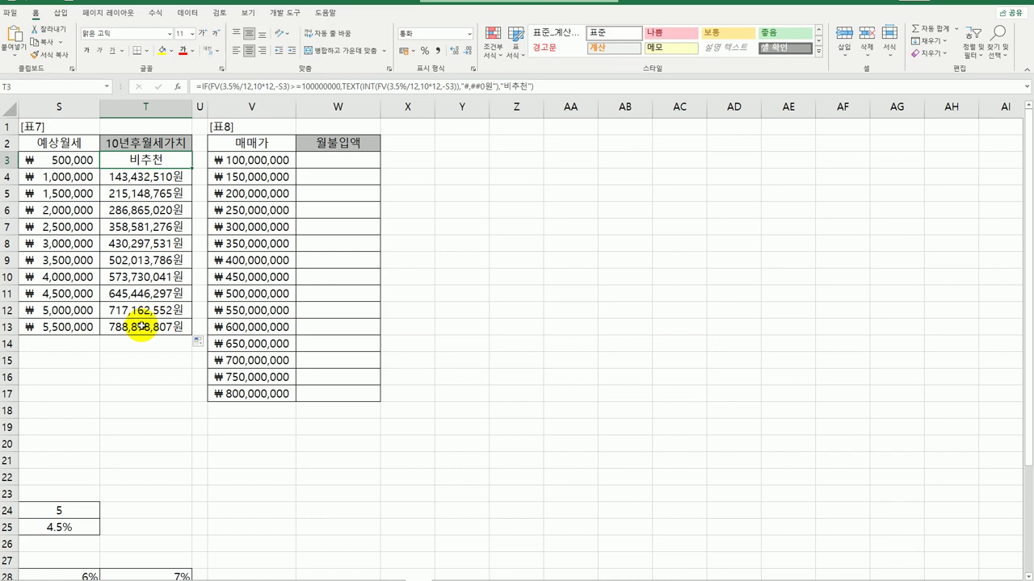
# - Start a PMT function in W3 of [표8] with the rate 9%/12 and 120 payment periods
pyautogui.click(353, 162)
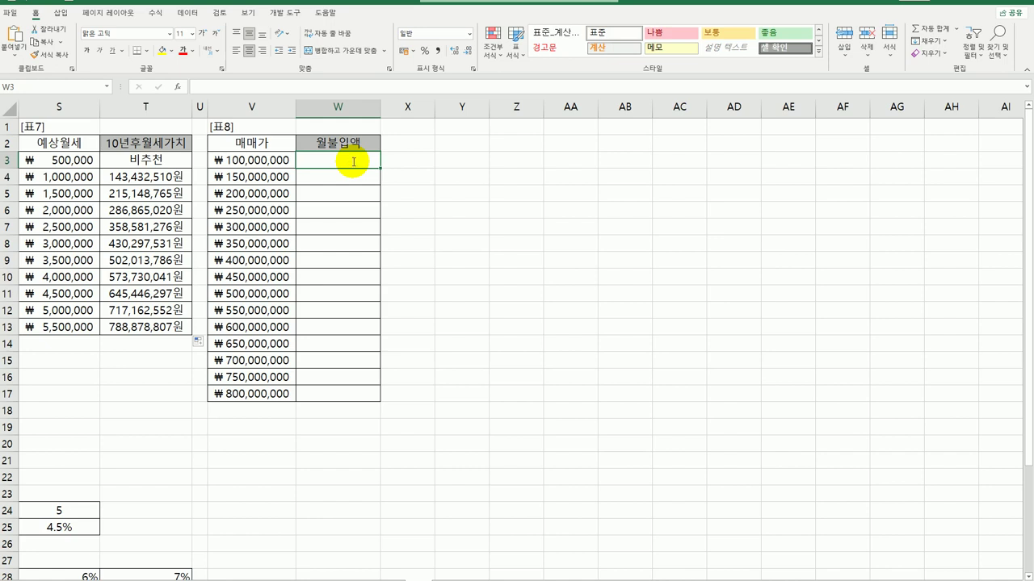
pyautogui.write('=')
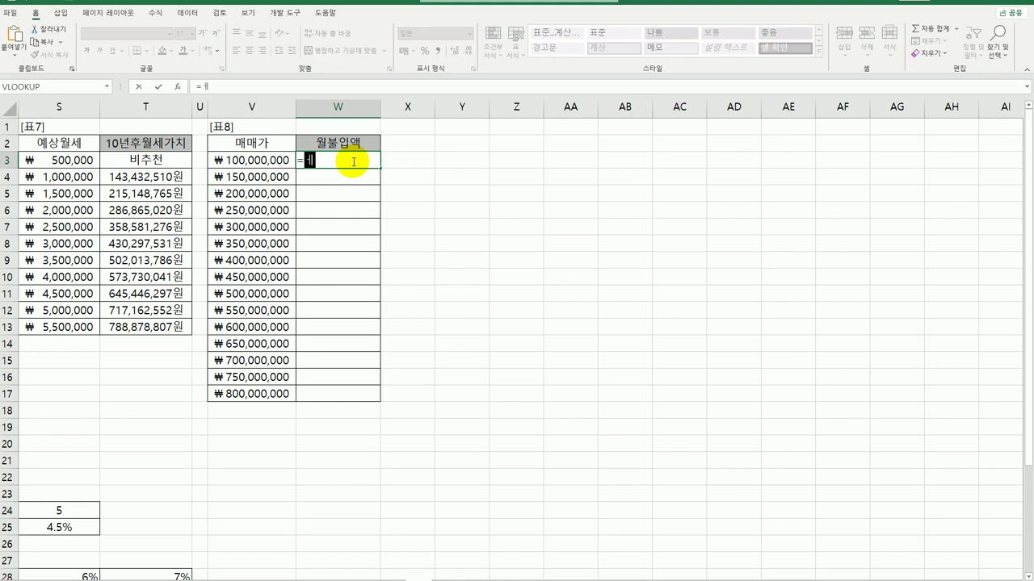
pyautogui.write('pm')
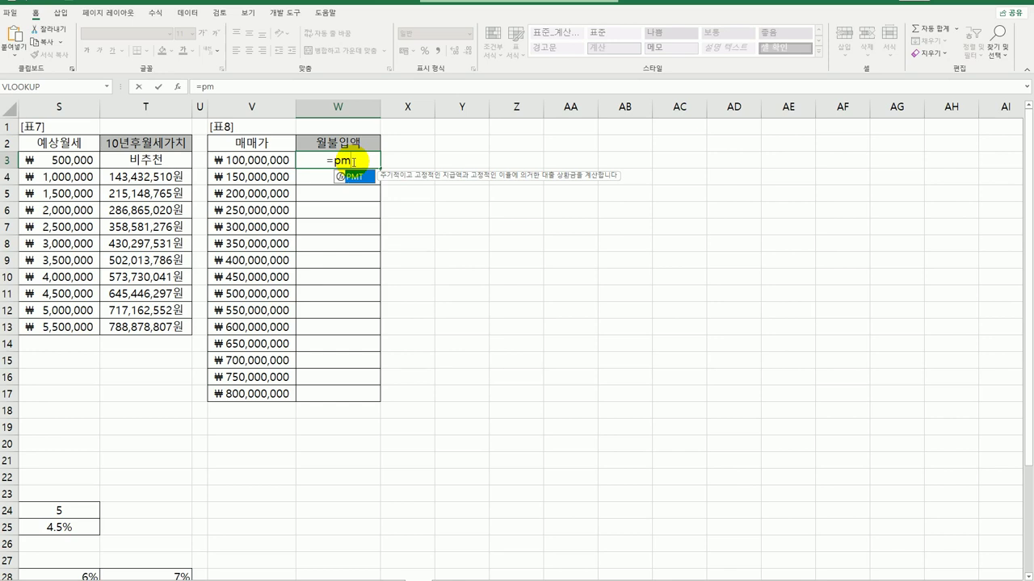
pyautogui.doubleClick(355, 176)
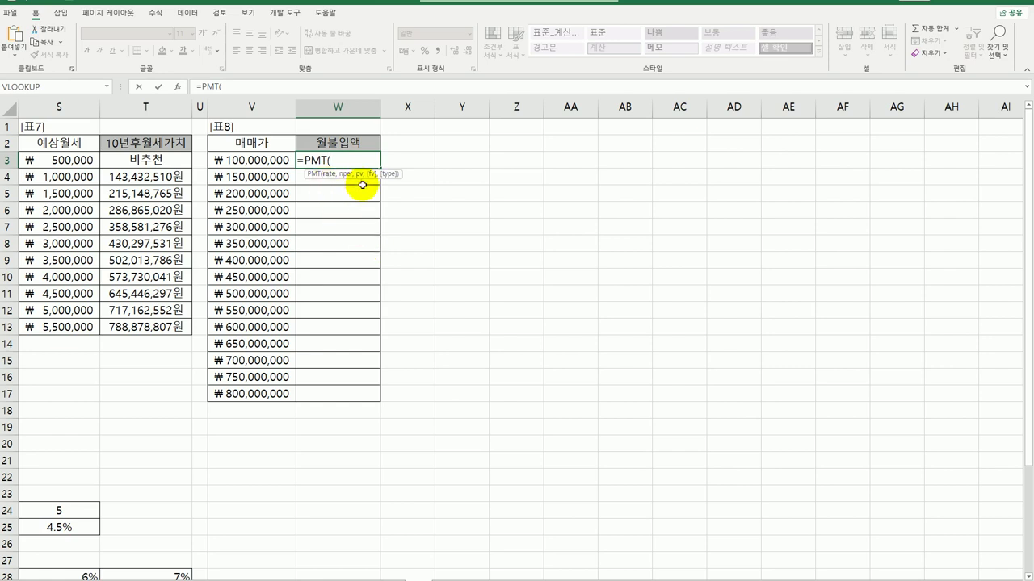
pyautogui.click(178, 87)
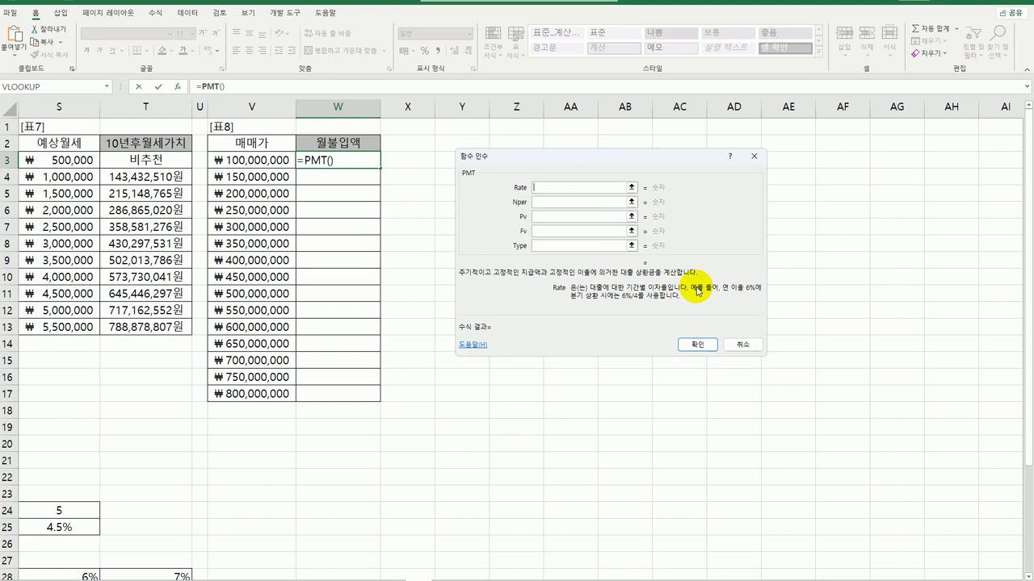
pyautogui.write('9%/12')
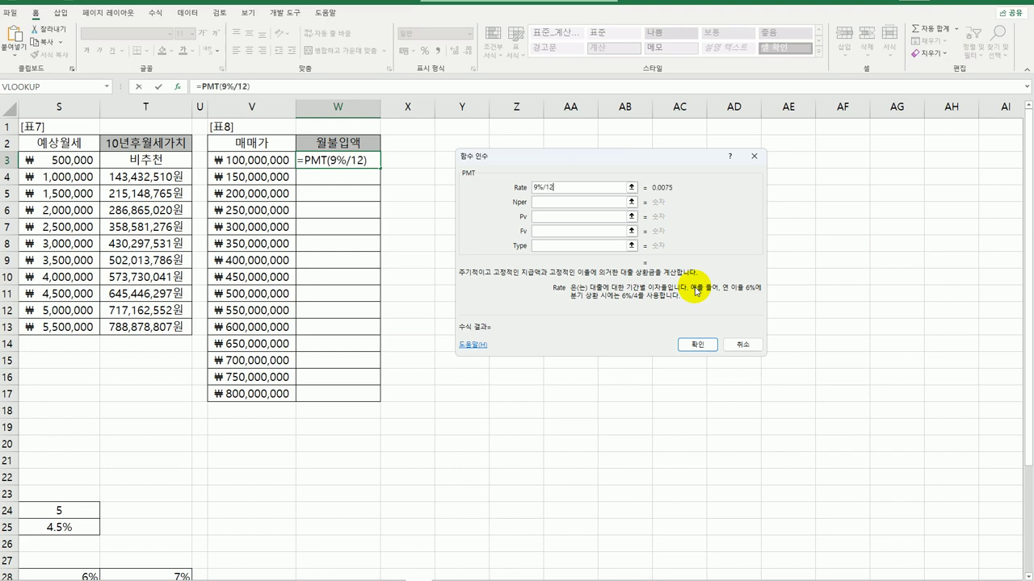
pyautogui.click(597, 209)
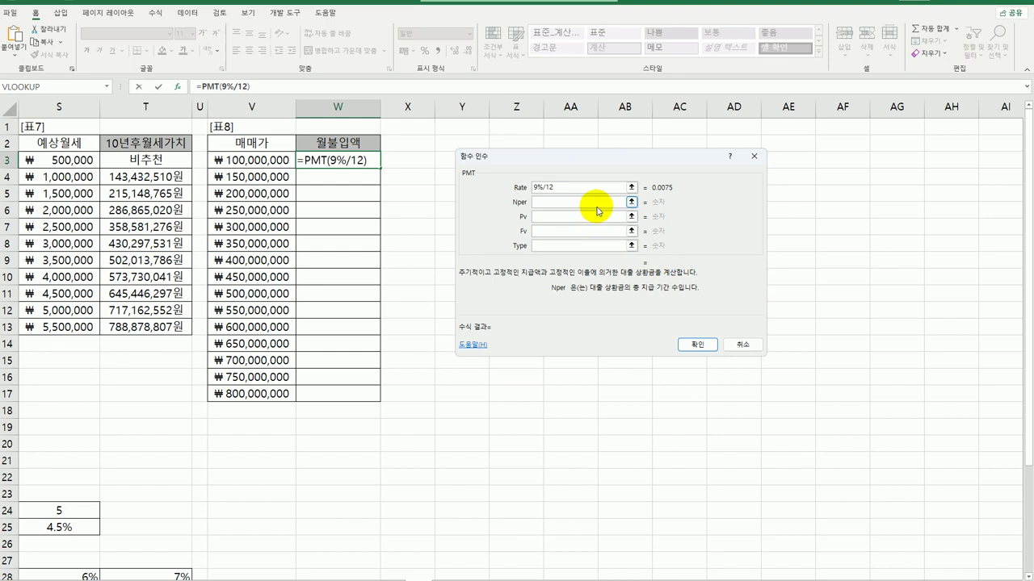
pyautogui.write('120')
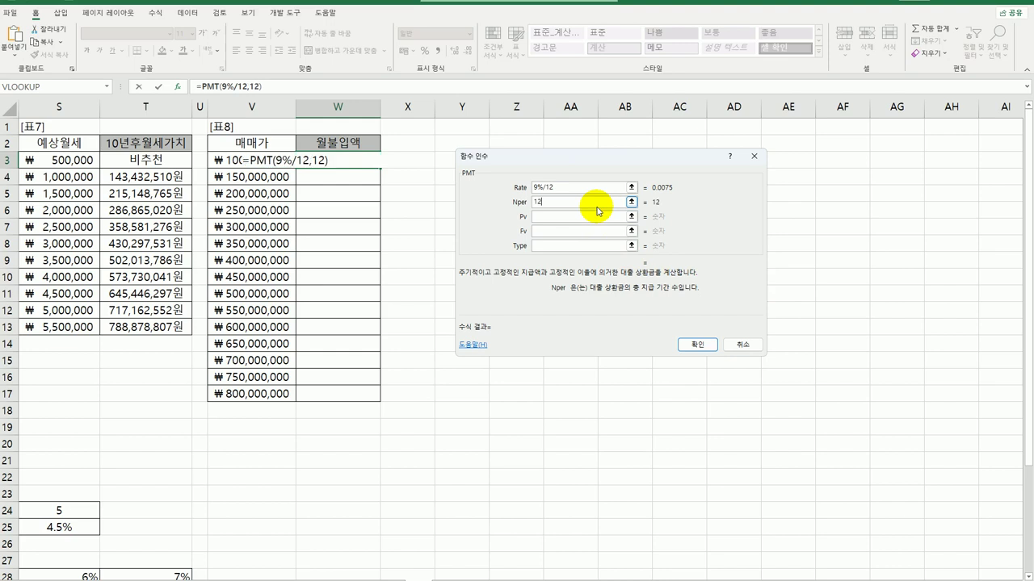
# - Set the PMT's present value to -V3, close the formula, and fill it down to W17
pyautogui.click(596, 216)
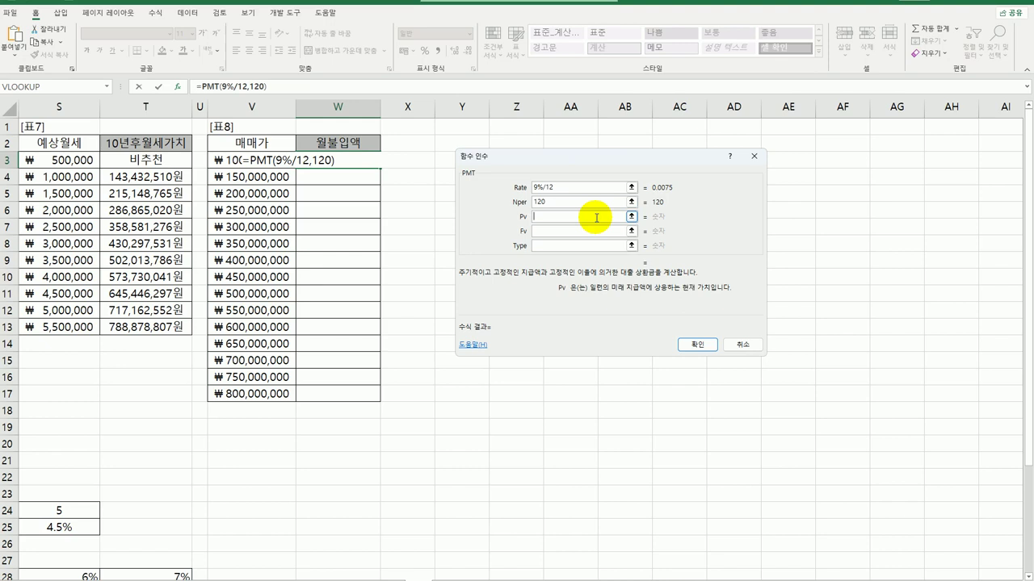
pyautogui.write('-')
pyautogui.click(230, 160)
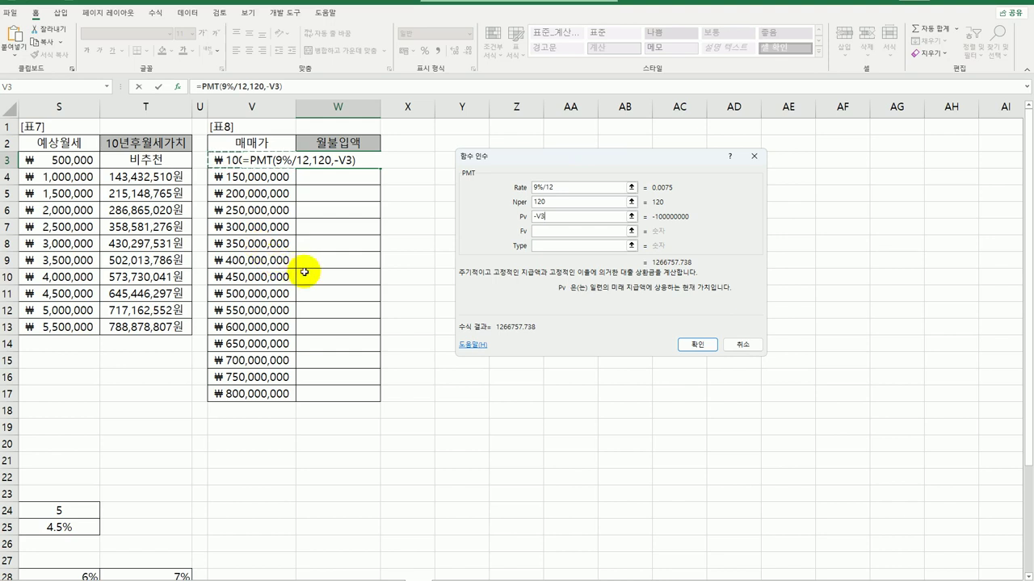
pyautogui.click(697, 342)
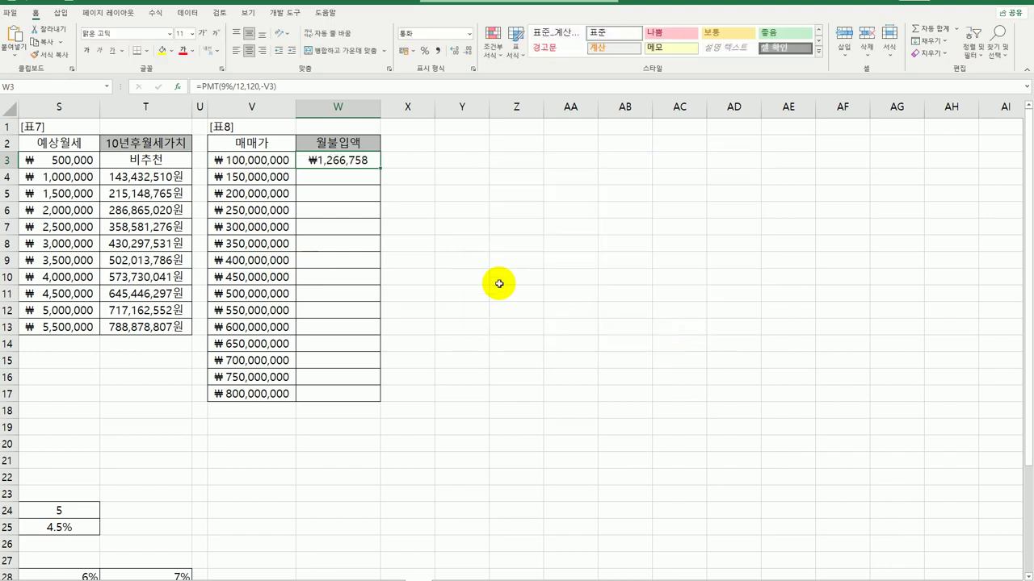
pyautogui.moveTo(380, 167); pyautogui.dragTo(376, 401)
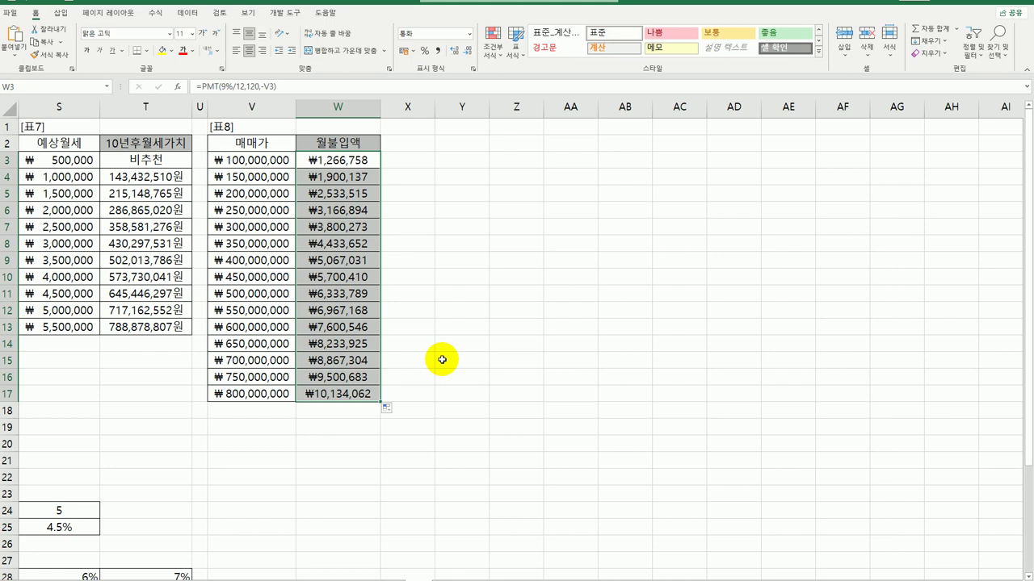
# - Wrap W3's PMT in a FIXED function, keeping the PMT as its number argument
pyautogui.doubleClick(332, 163)
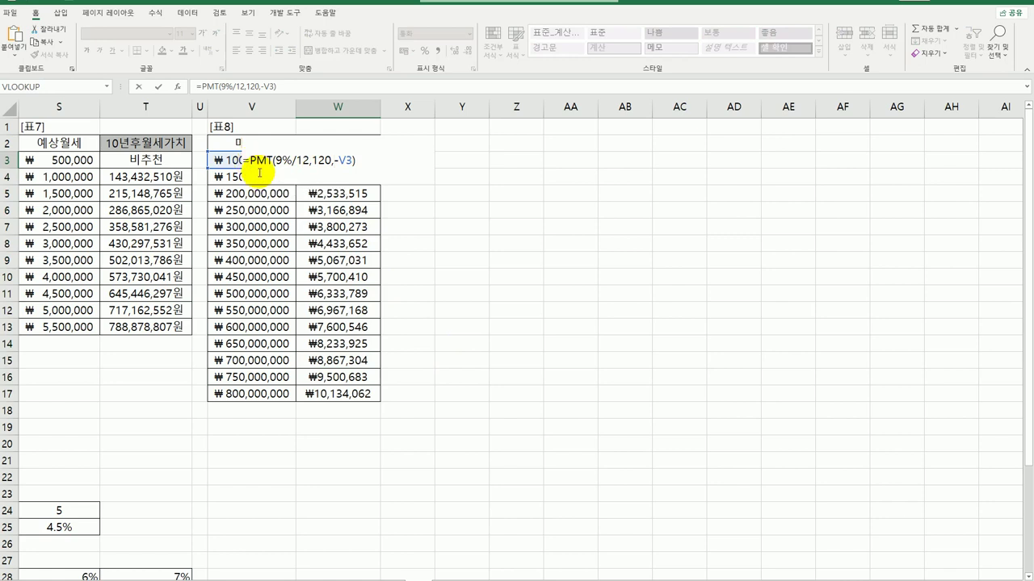
pyautogui.write('f')
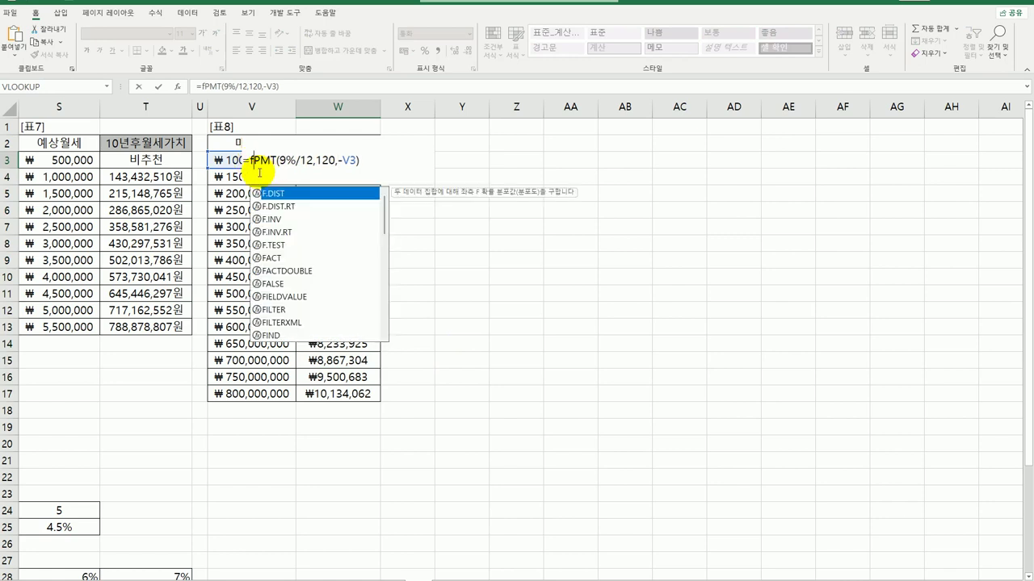
pyautogui.write('i')
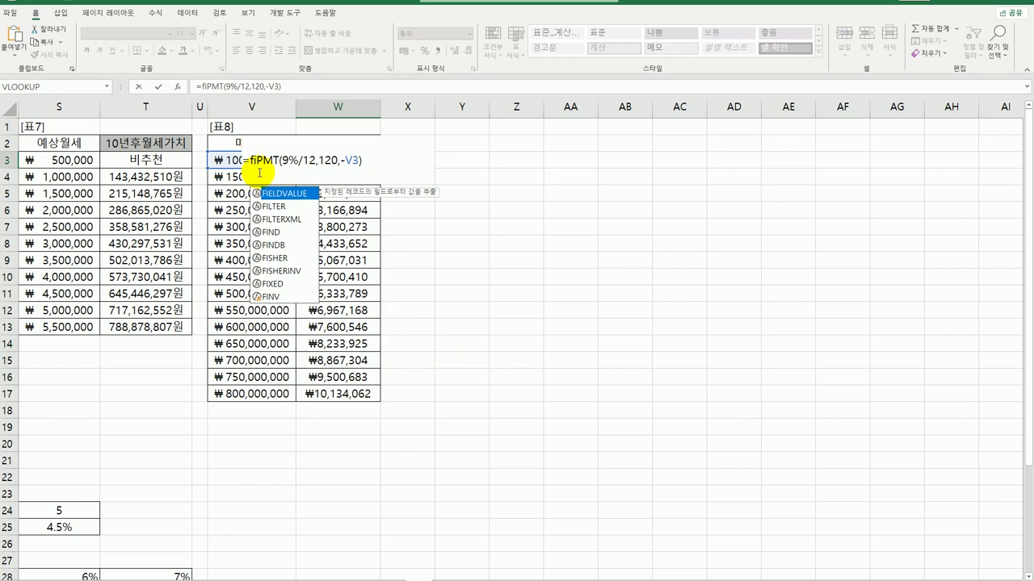
pyautogui.write('x')
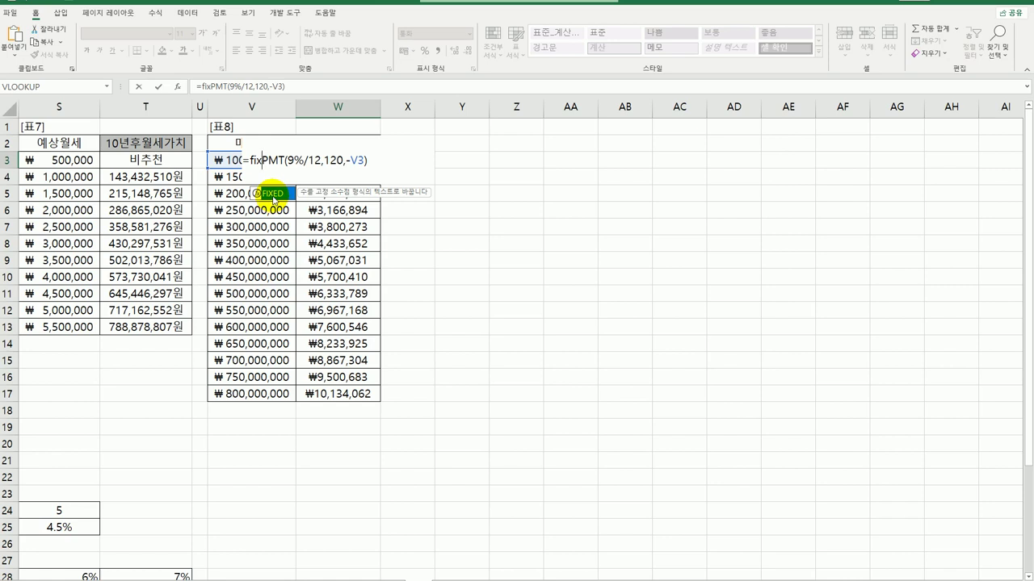
pyautogui.doubleClick(273, 196)
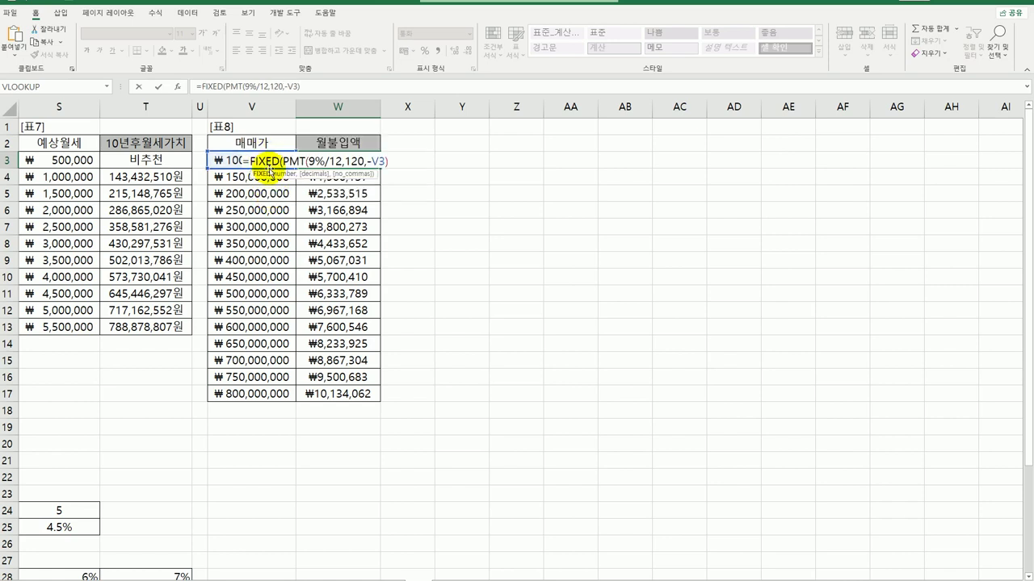
pyautogui.click(178, 87)
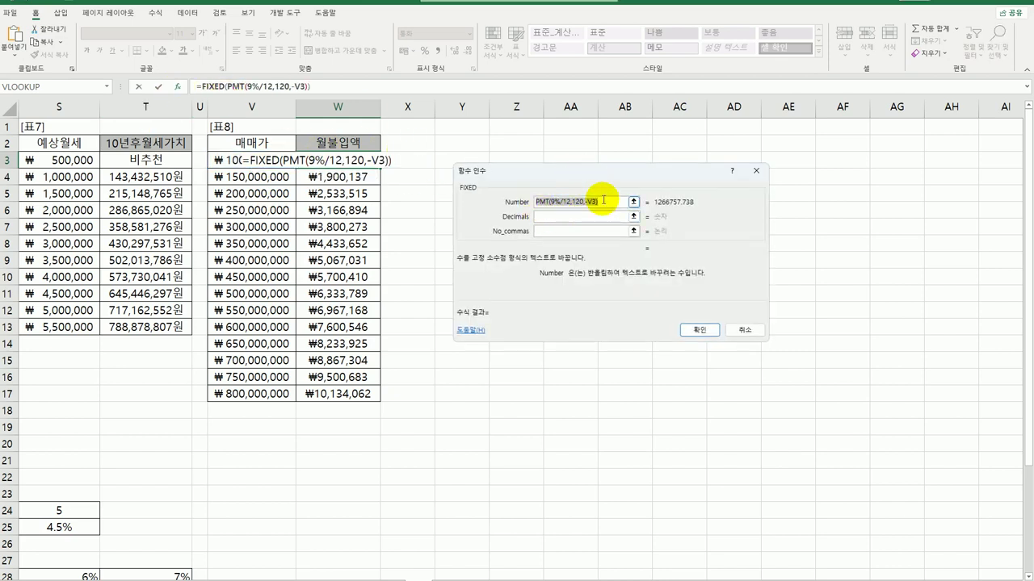
pyautogui.click(603, 201)
# - Try 1 and 2 as FIXED's Decimals argument, and clear it
pyautogui.click(583, 218)
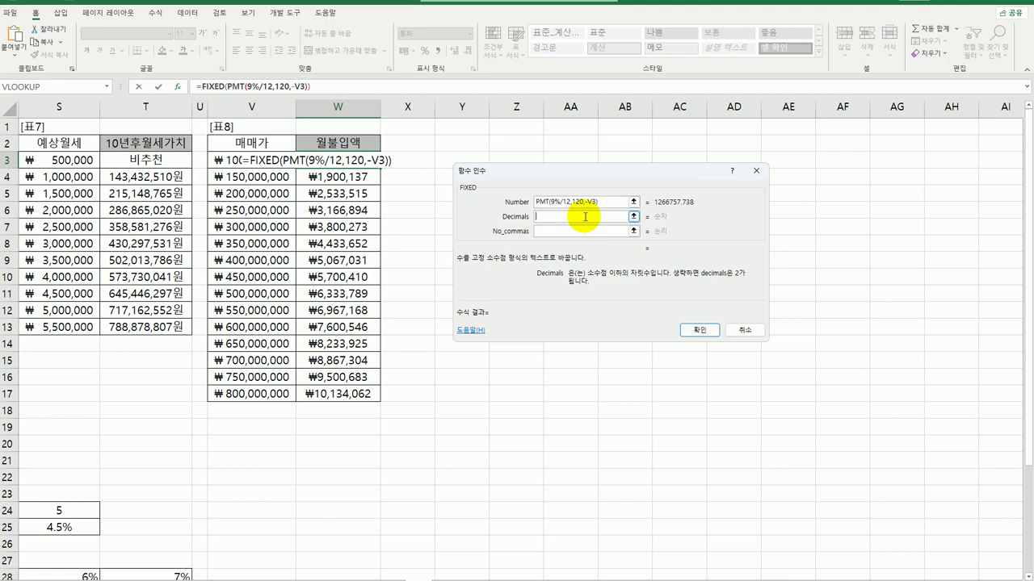
pyautogui.write('1')
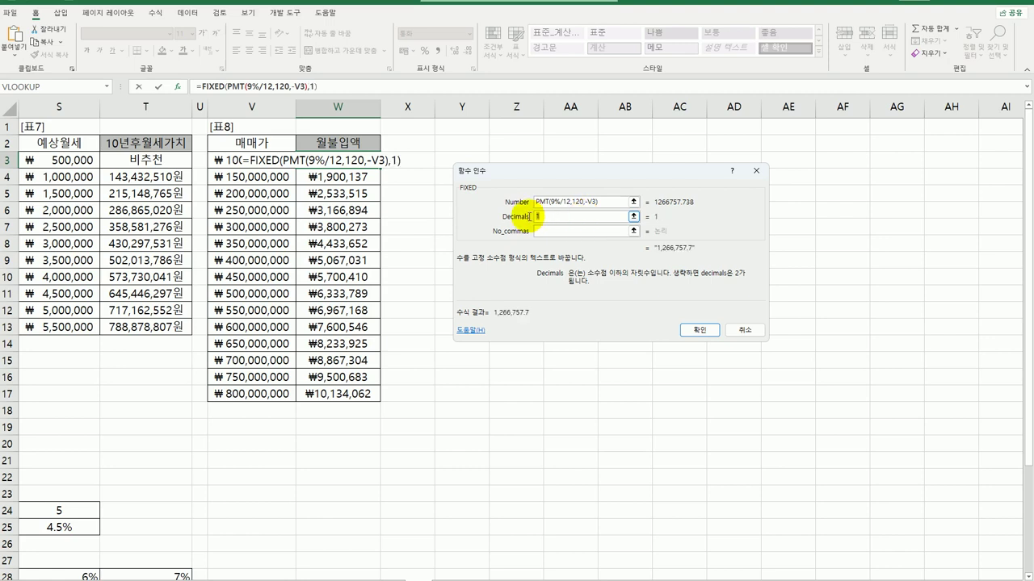
pyautogui.write('2')
pyautogui.click(551, 230)
pyautogui.press('BackSpace')
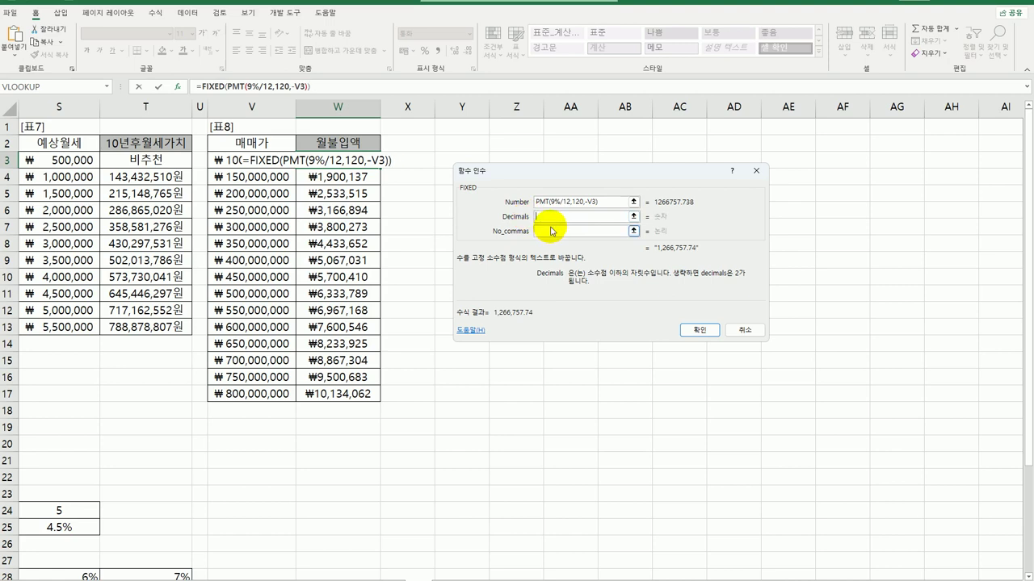
# - Set FIXED's Decimals argument to -4, close W3's formula, and fill it down to W17
pyautogui.hotkey('shift', 'Tab')
pyautogui.write('-')
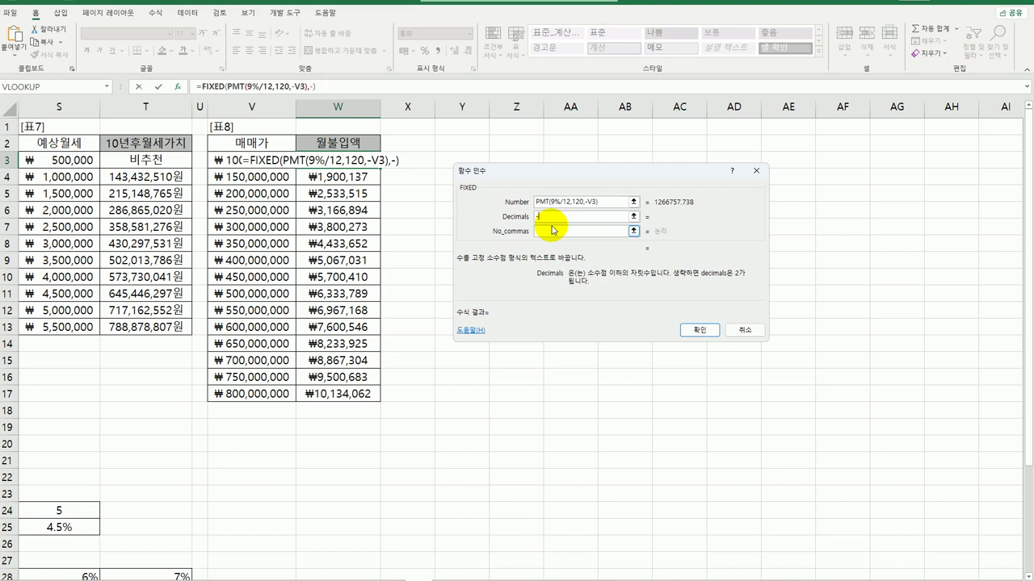
pyautogui.write('4')
pyautogui.click(697, 330)
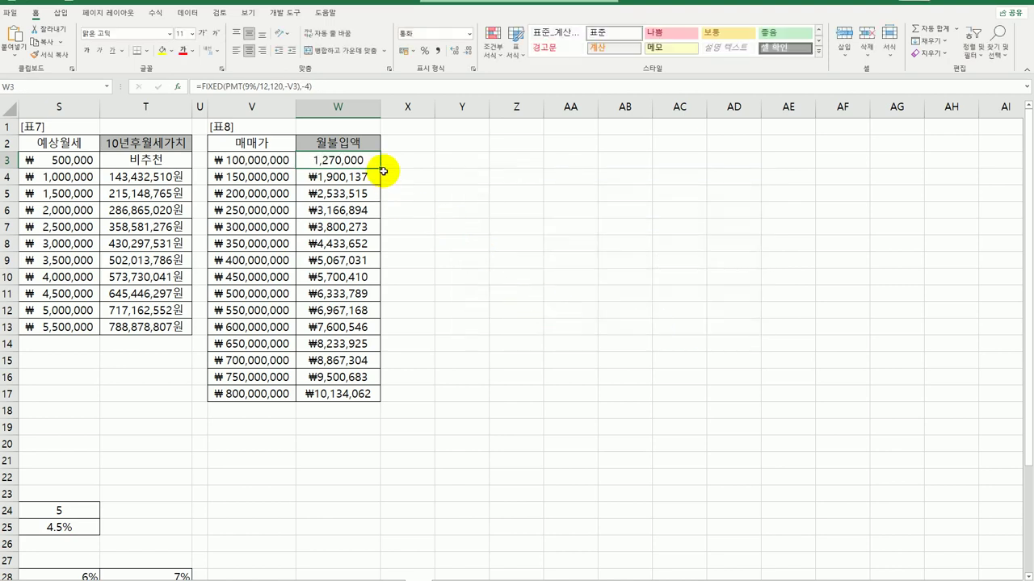
pyautogui.moveTo(381, 167); pyautogui.dragTo(376, 401)
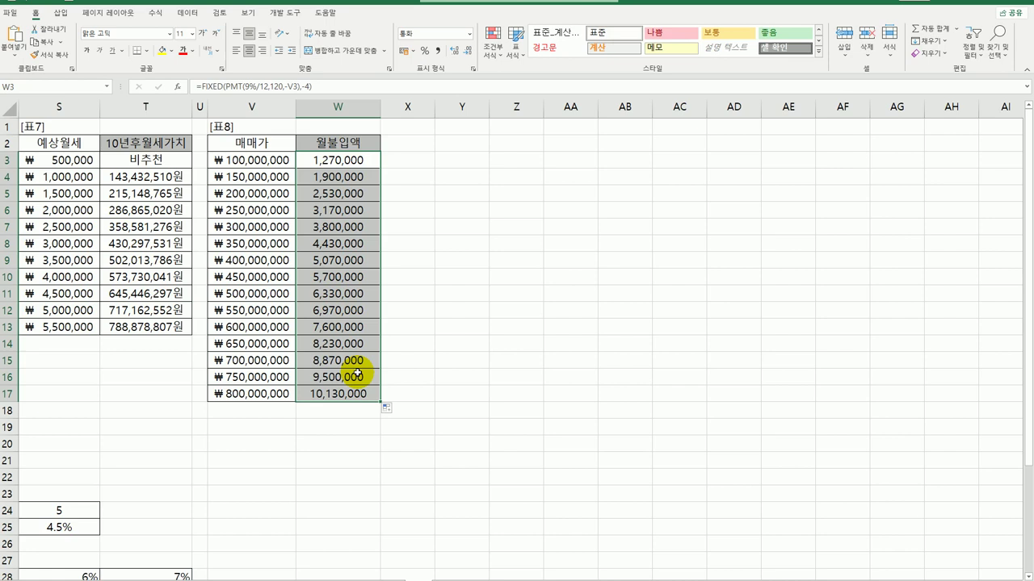
# - Wrap W3's FIXED formula in CONCAT, with "약 " as the first text before FIXED
pyautogui.doubleClick(355, 160)
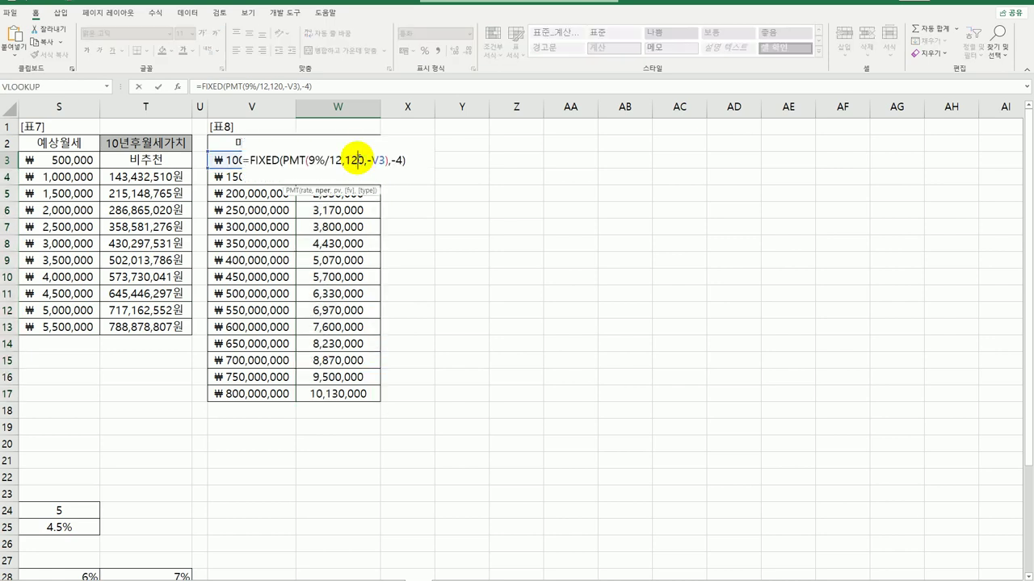
pyautogui.click(248, 160)
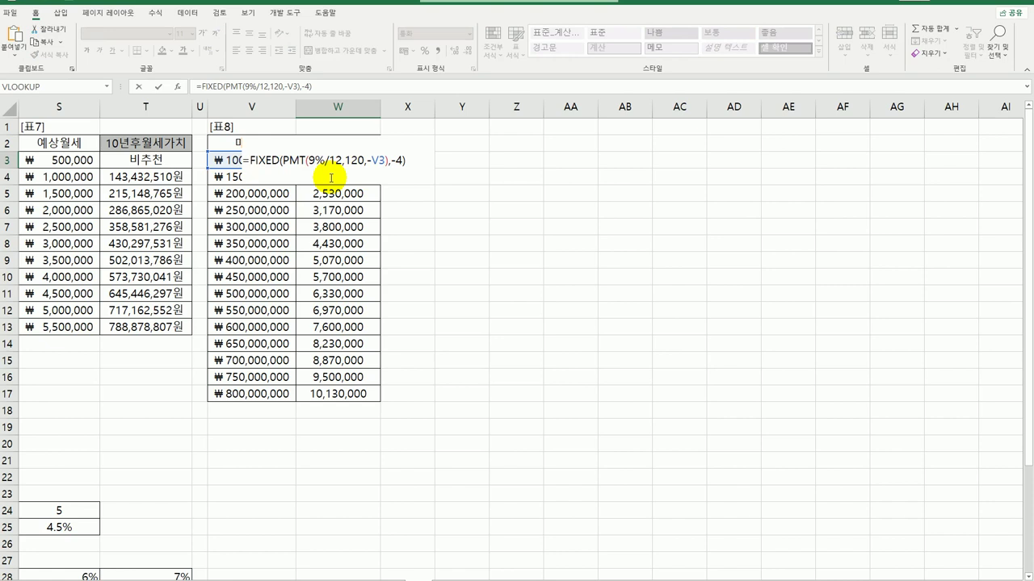
pyautogui.write('conc')
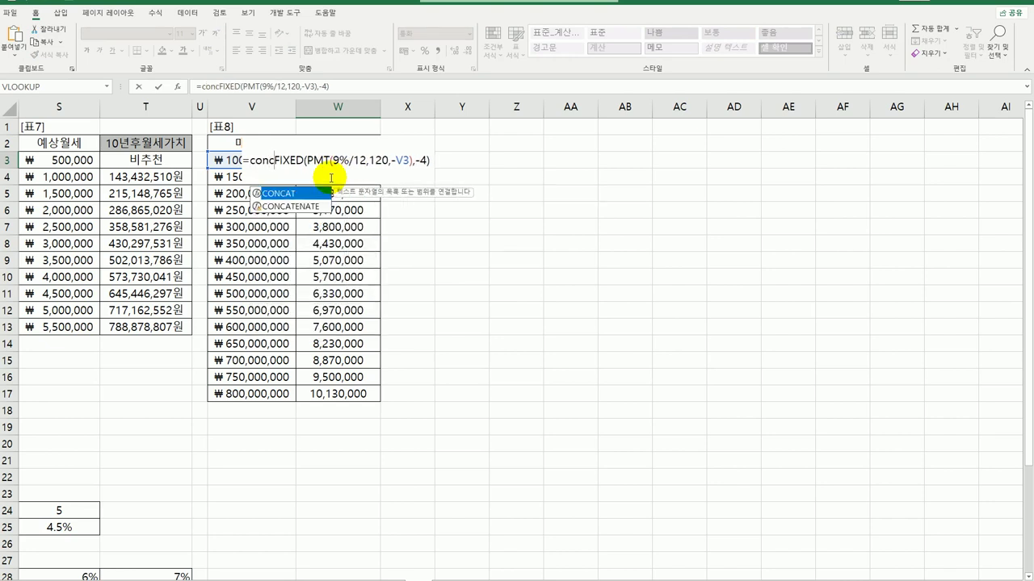
pyautogui.press('Tab')
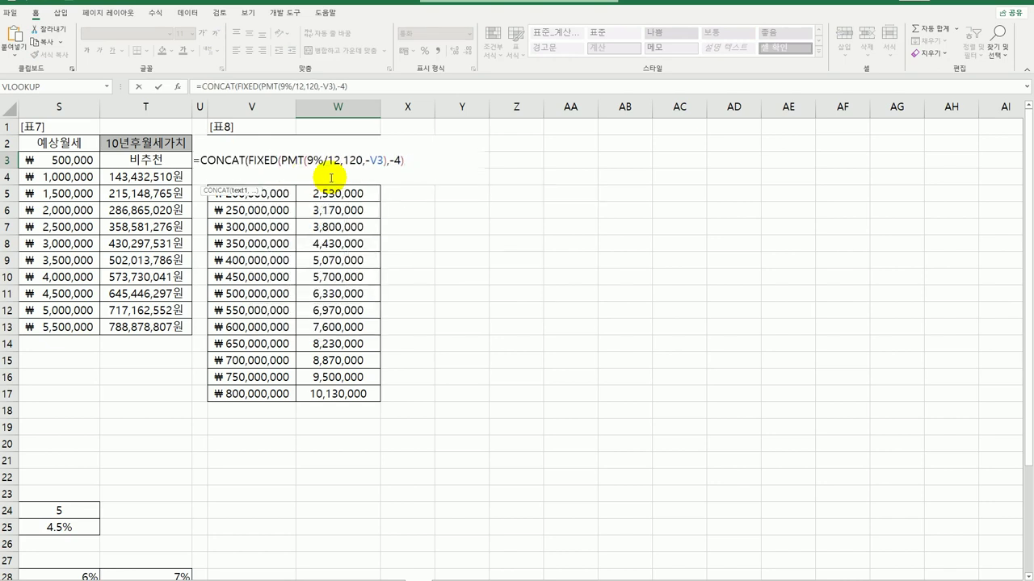
pyautogui.write('"아')
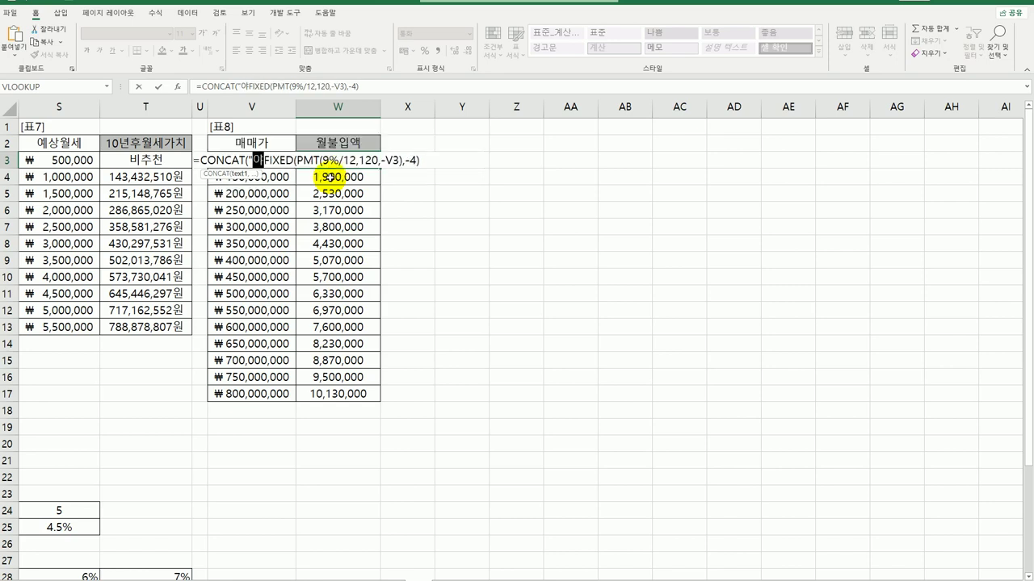
pyautogui.write('ㄱ "')
pyautogui.write(',')
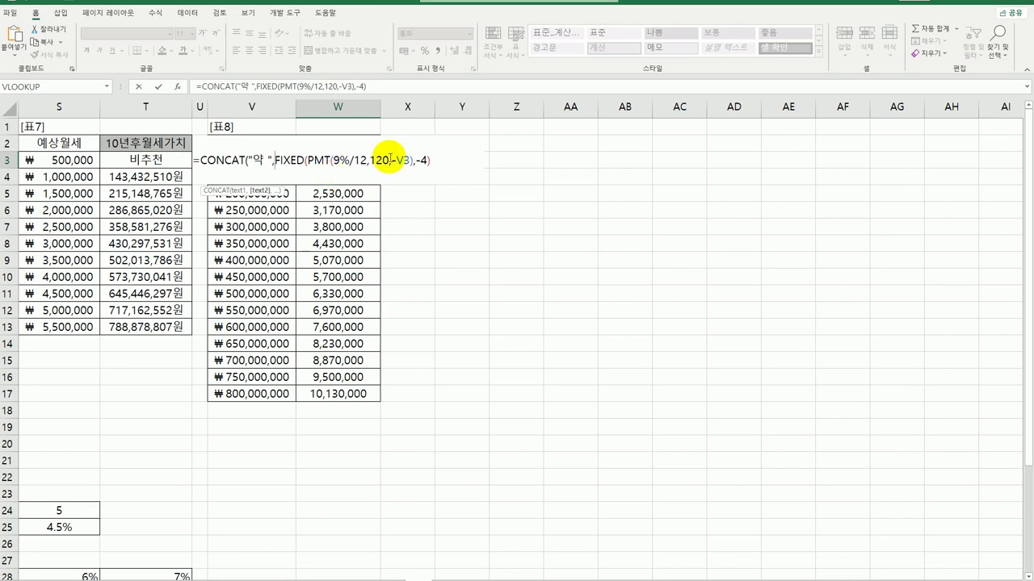
# - Add "원" as CONCAT's last text, close W3's formula, and fill it down to W17
pyautogui.click(432, 161)
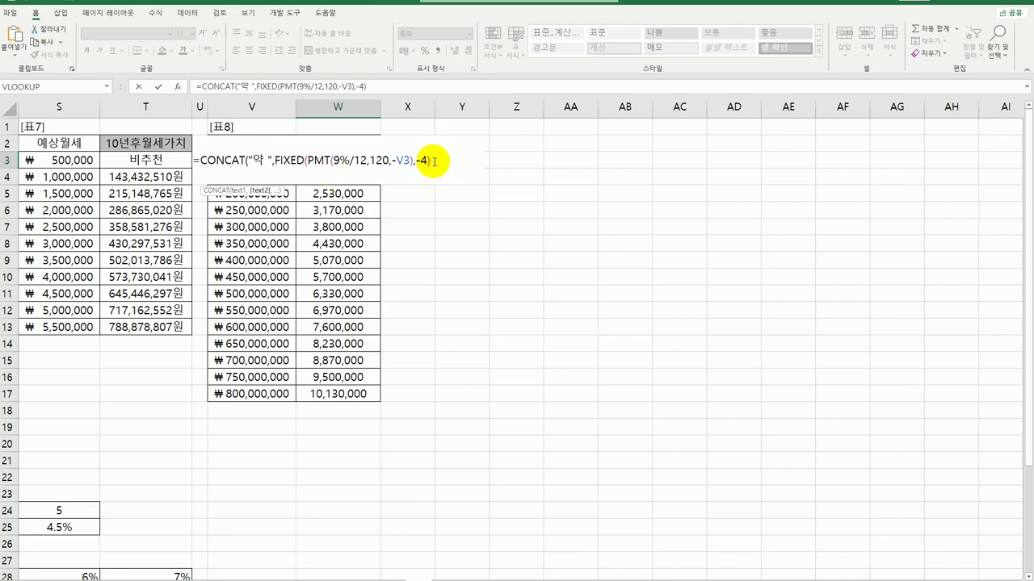
pyautogui.write(',')
pyautogui.write('"ㅇ')
pyautogui.write('원")')
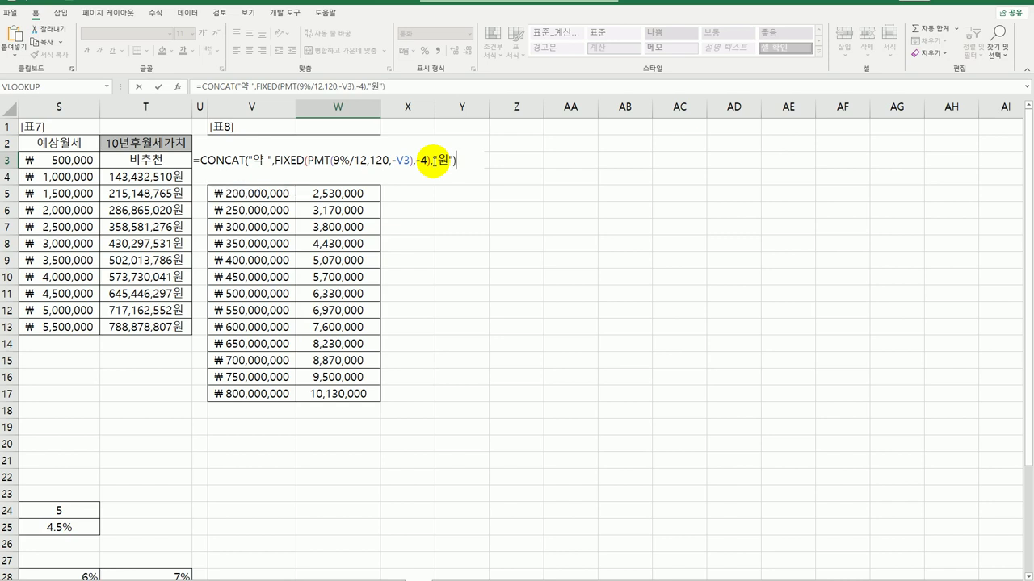
pyautogui.press('Return')
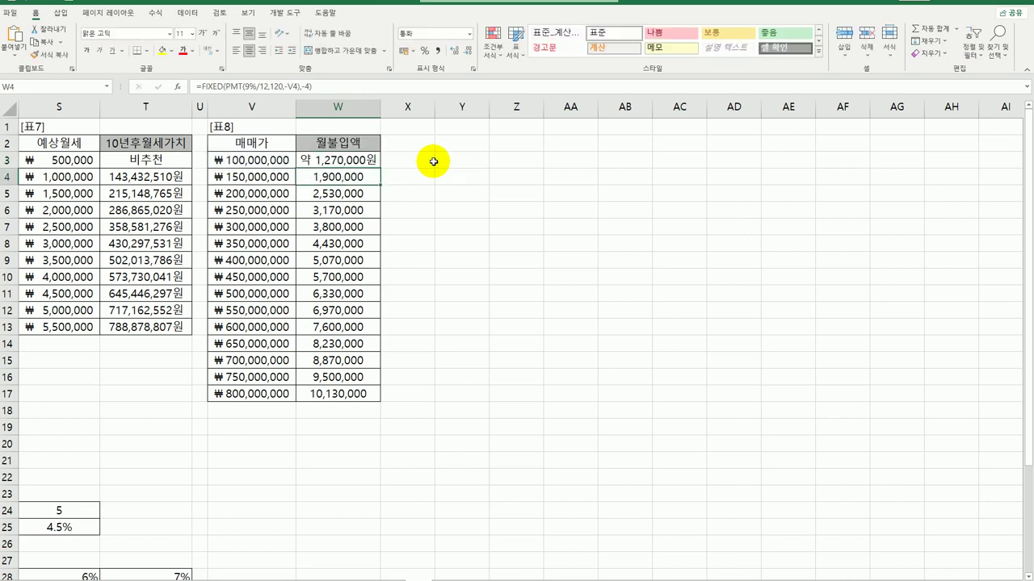
pyautogui.click(373, 160)
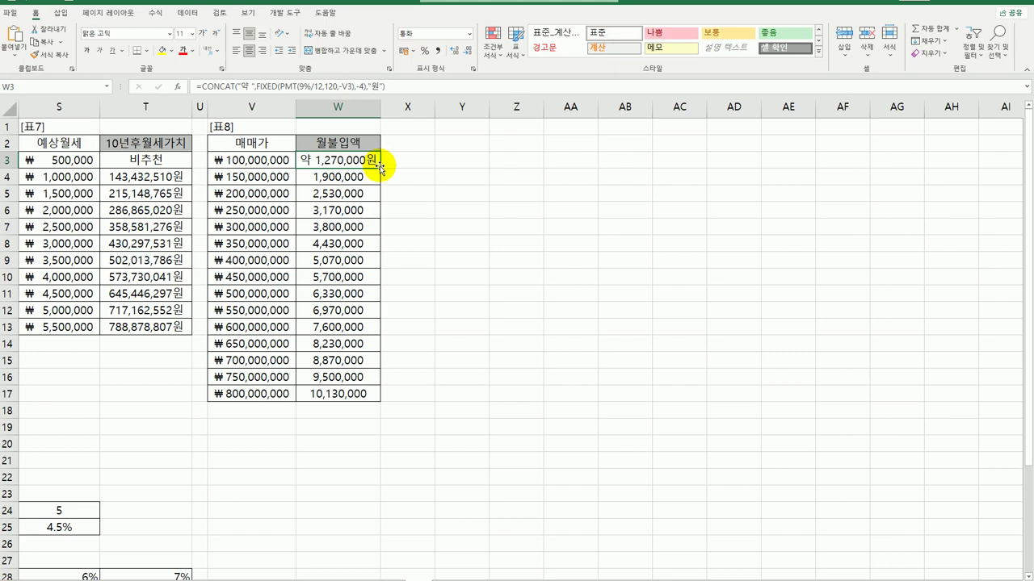
pyautogui.moveTo(379, 168); pyautogui.dragTo(347, 403)
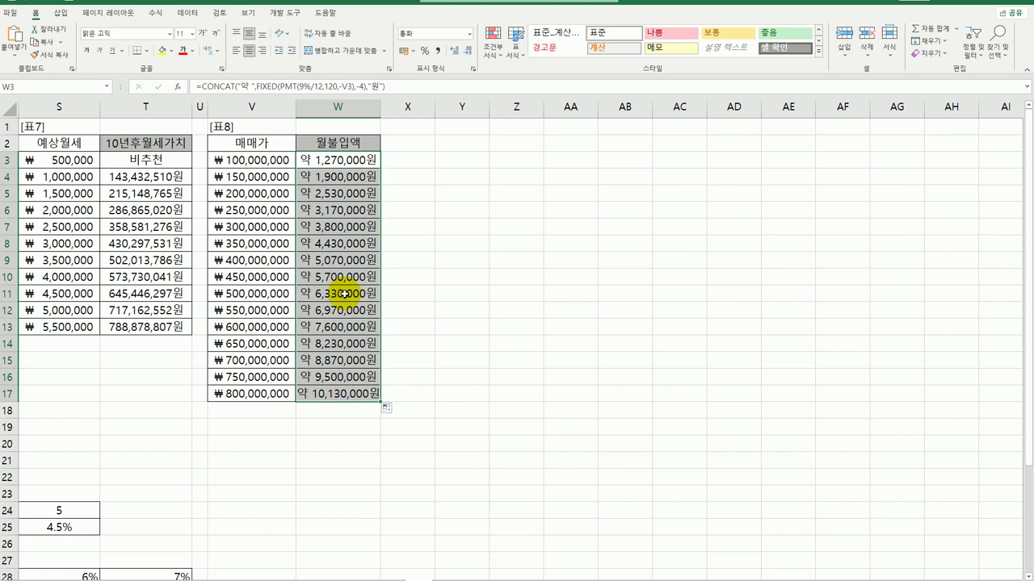
# - Select W11 to view its filled formula, and switch to the neighbouring worksheet beginning with [표1]
pyautogui.click(344, 294)
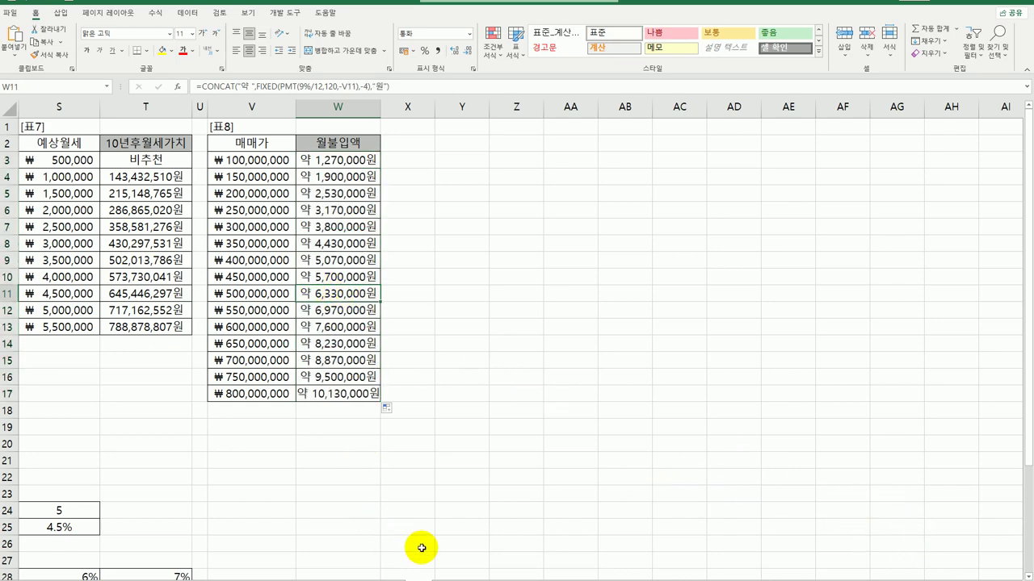
pyautogui.click(437, 575)
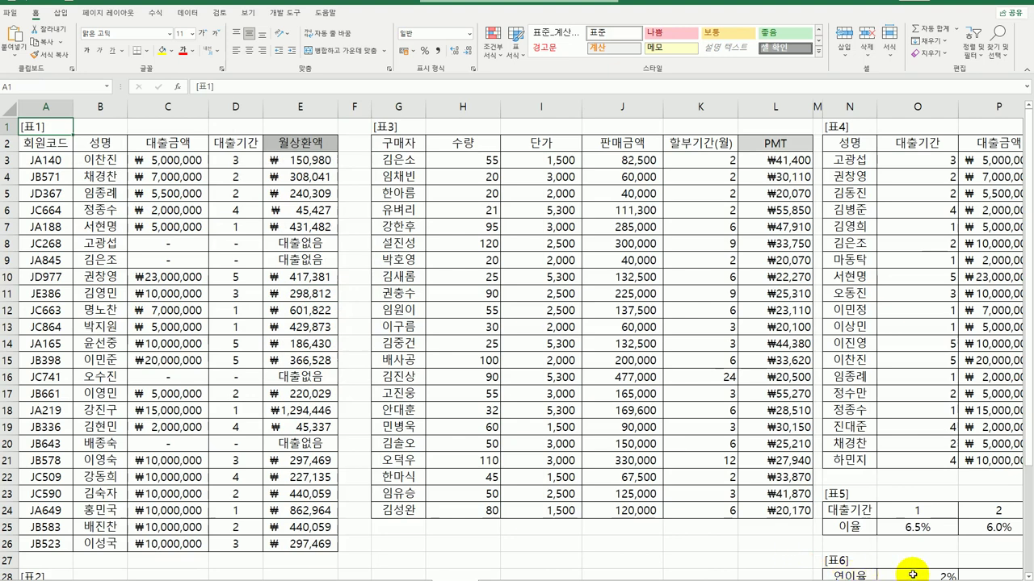